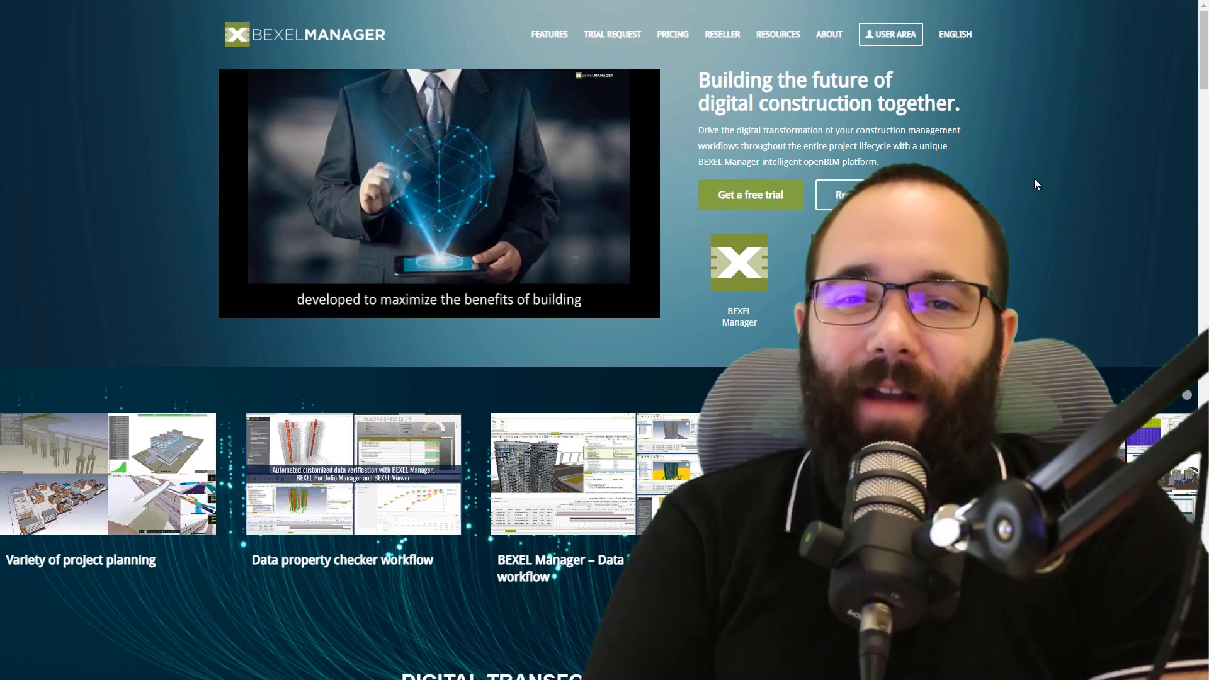
{"action": "scroll", "coordinate": [1035, 179], "scroll_direction": "down", "scroll_amount": 10}
{"action": "scroll", "coordinate": [1034, 179], "scroll_direction": "down", "scroll_amount": 9}
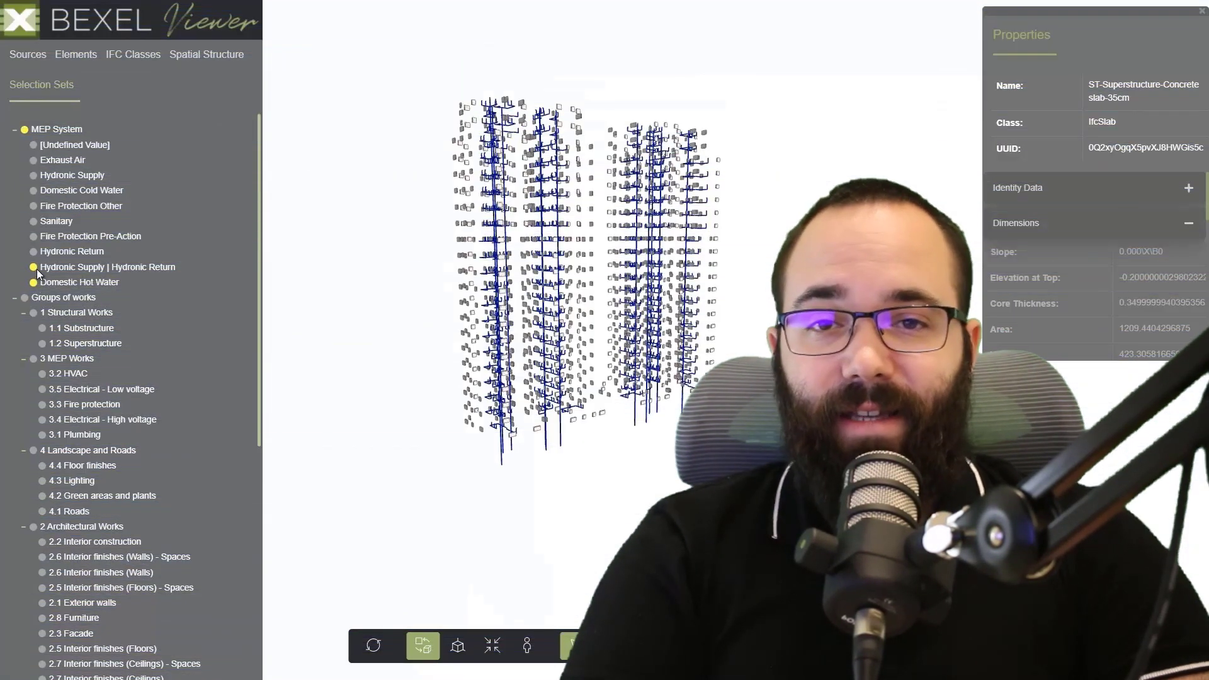
Step: Switch on the MEP System sets Fire Protection Pre-Action, Sanitary, Fire Protection Other, Domestic Cold Water, Hydronic Supply and Exhaust Air
{"action": "left_click", "coordinate": [35, 237]}
{"action": "left_click", "coordinate": [34, 221]}
{"action": "left_click", "coordinate": [34, 206]}
{"action": "left_click", "coordinate": [34, 190]}
{"action": "left_click", "coordinate": [35, 175]}
{"action": "left_click", "coordinate": [35, 160]}
Step: Toggle the visibility of the Structural Works and MEP Works groups in the selection sets
{"action": "left_click", "coordinate": [34, 313]}
{"action": "left_click", "coordinate": [35, 358]}
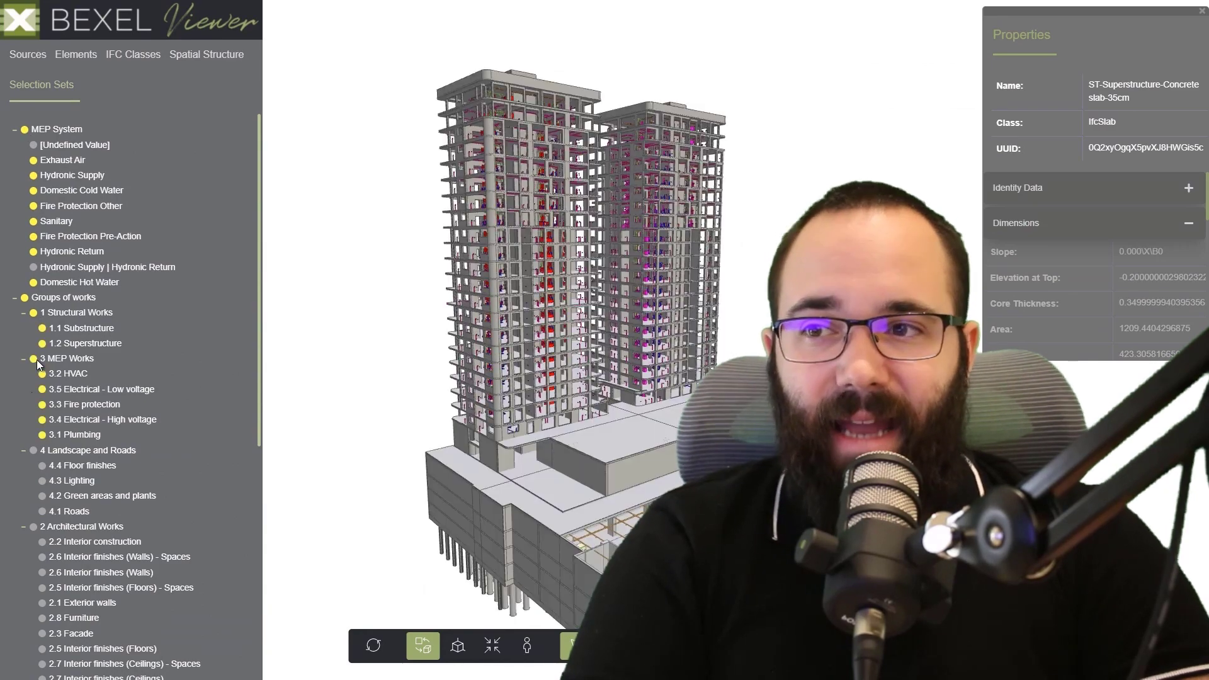
{"action": "left_click", "coordinate": [34, 313]}
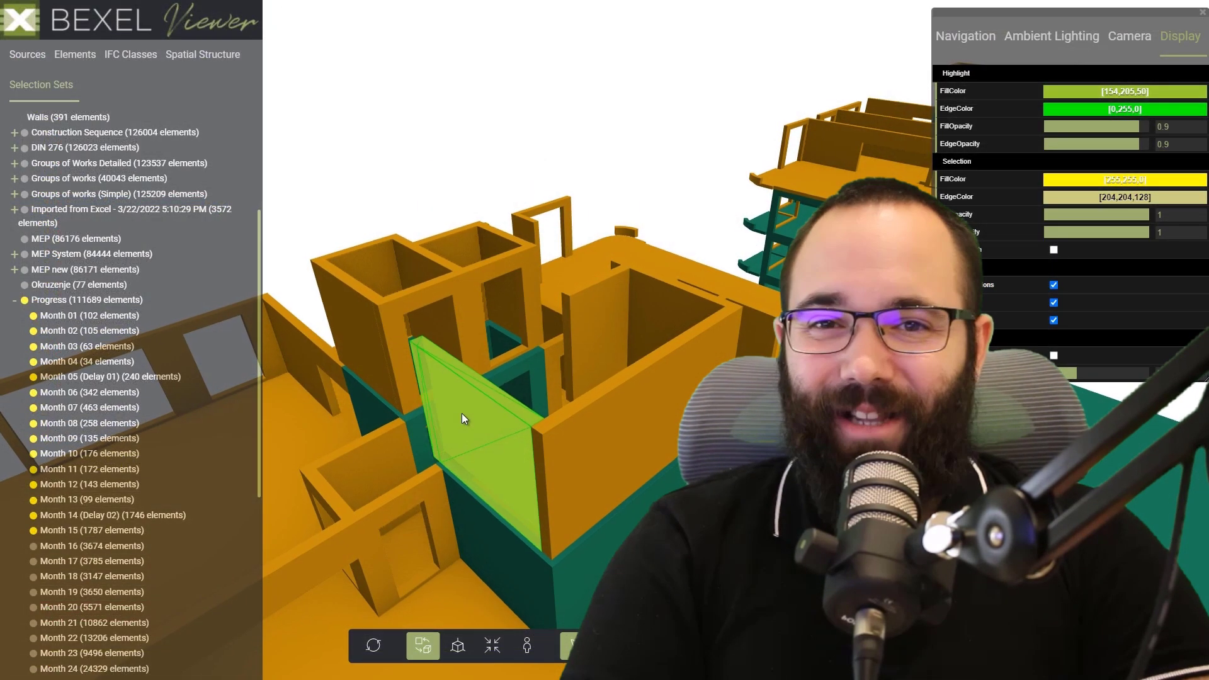
Step: Select the wall beside the yellow-highlighted walls and choose a context command for it
{"action": "left_click", "coordinate": [462, 413]}
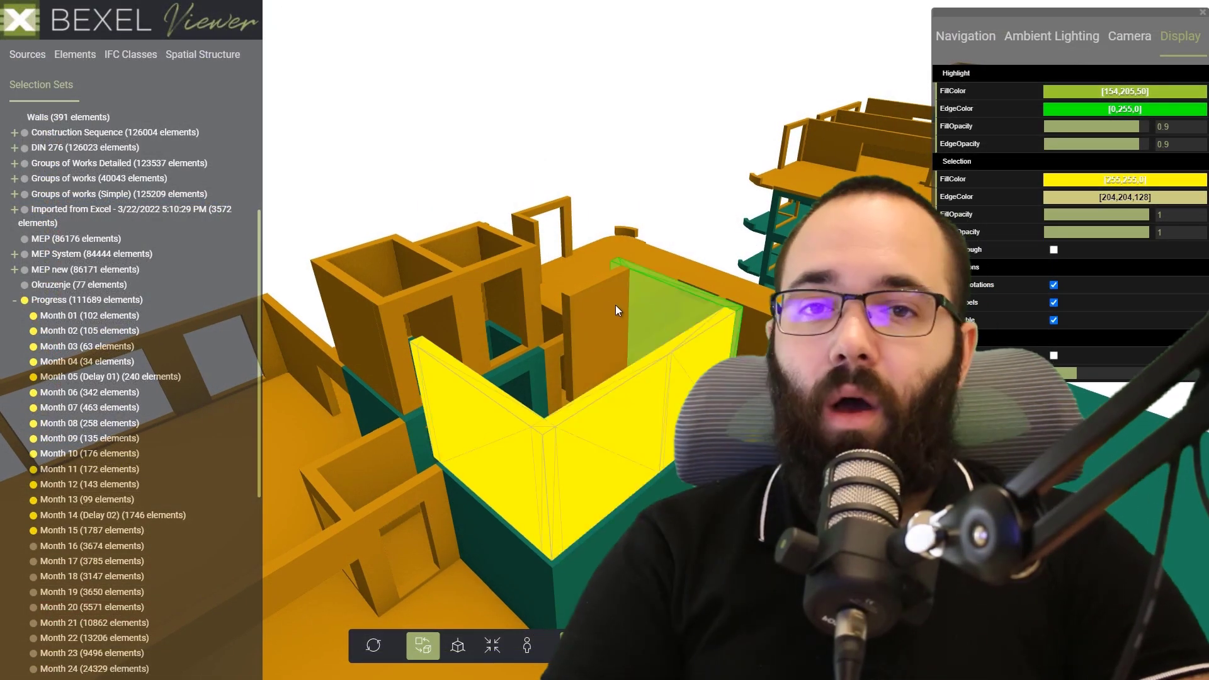
{"action": "left_click", "coordinate": [604, 305]}
{"action": "right_click", "coordinate": [602, 301]}
{"action": "left_click", "coordinate": [659, 325]}
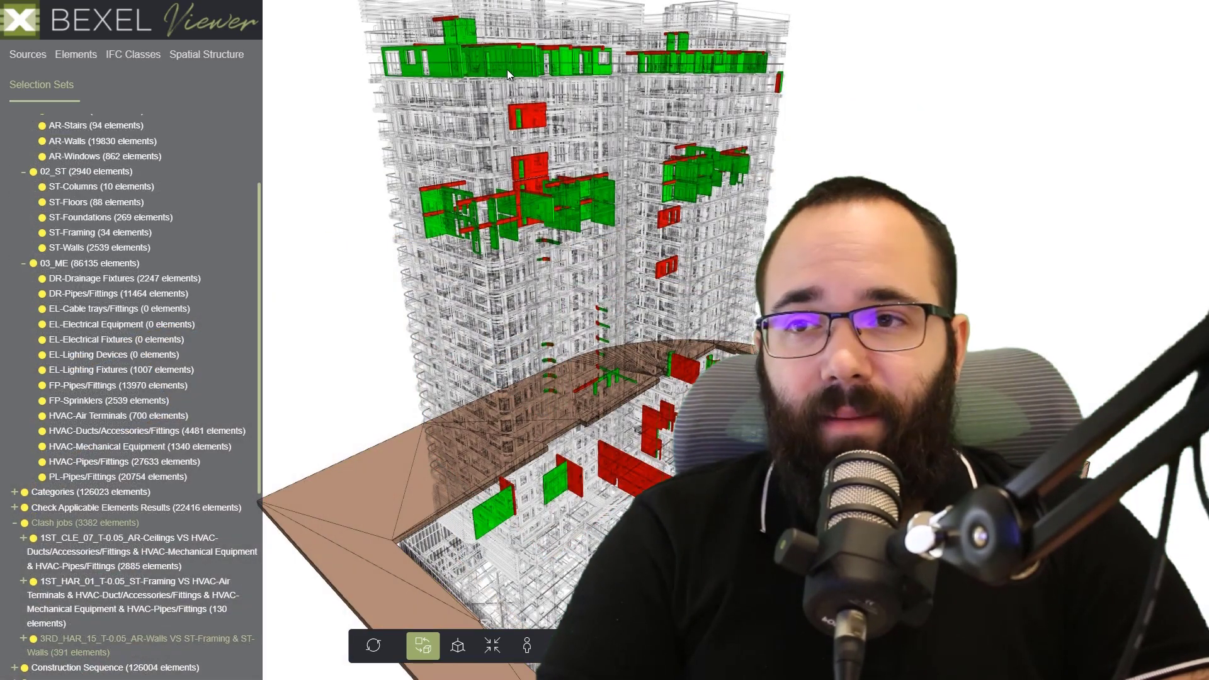
{"action": "scroll", "coordinate": [508, 69], "scroll_direction": "up", "scroll_amount": 5}
{"action": "middle_click_drag", "start_coordinate": [509, 71], "coordinate": [648, 283]}
{"action": "scroll", "coordinate": [648, 283], "scroll_direction": "up", "scroll_amount": 10}
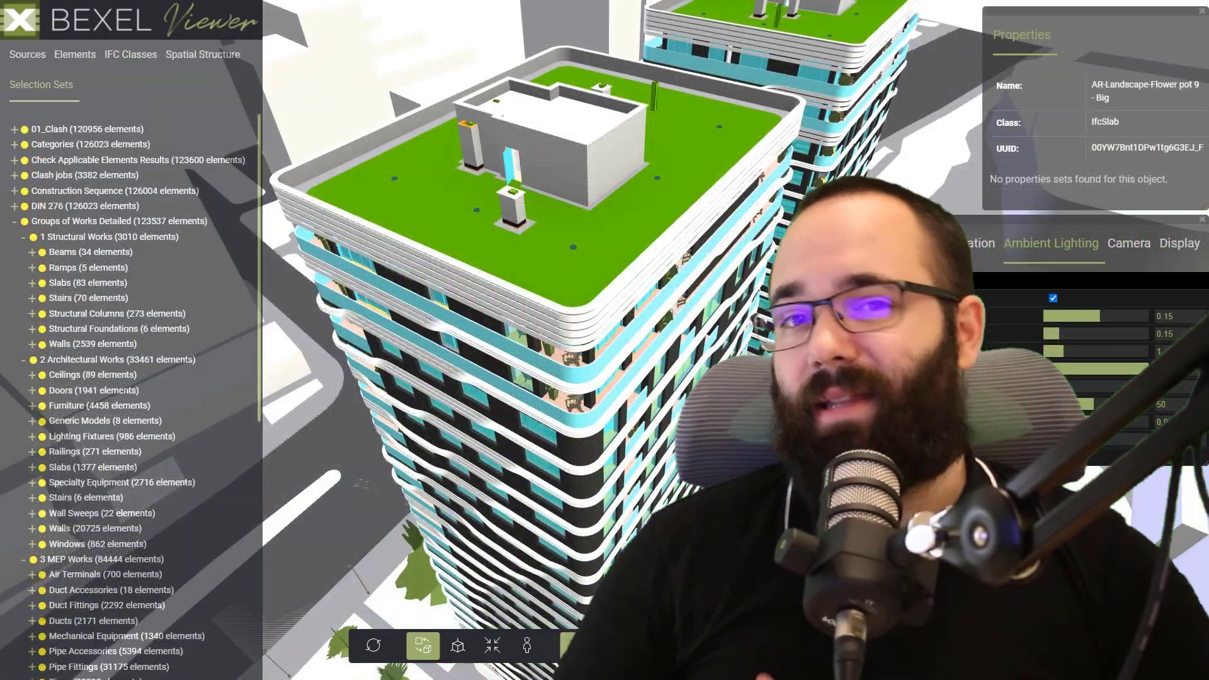
{"action": "left_click", "coordinate": [578, 239]}
{"action": "left_click_drag", "start_coordinate": [576, 172], "coordinate": [577, 249]}
{"action": "scroll", "coordinate": [577, 249], "scroll_direction": "down", "scroll_amount": 3}
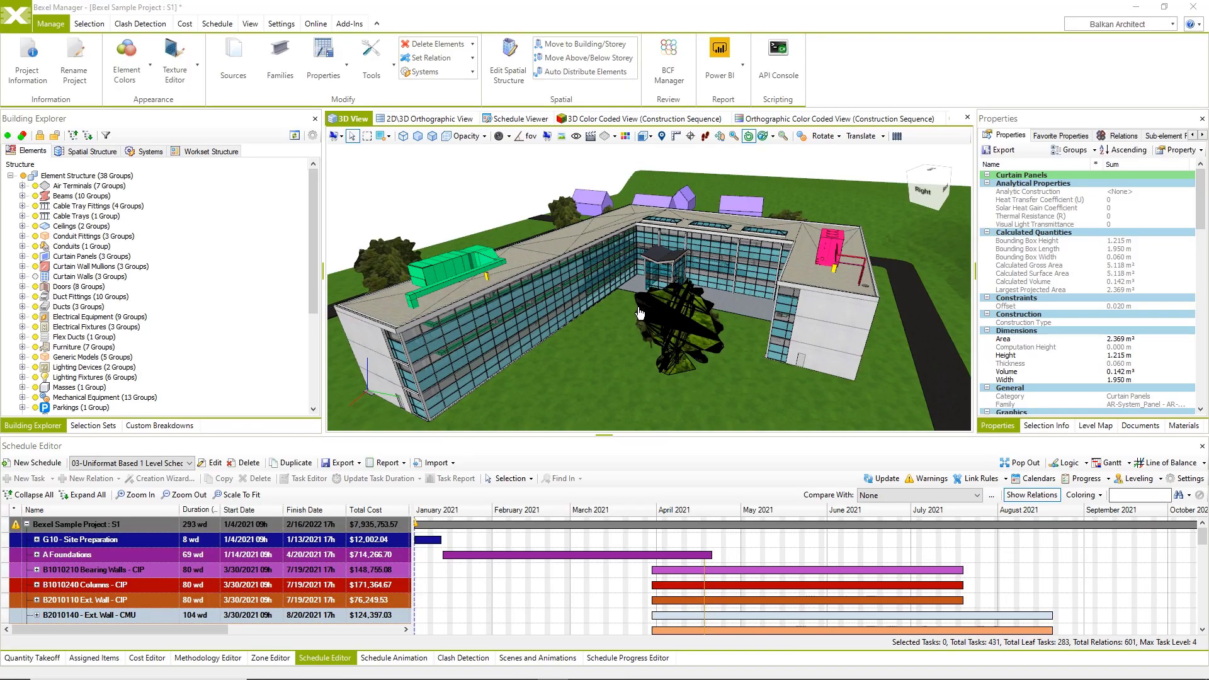
{"action": "left_click_drag", "start_coordinate": [680, 280], "coordinate": [623, 296]}
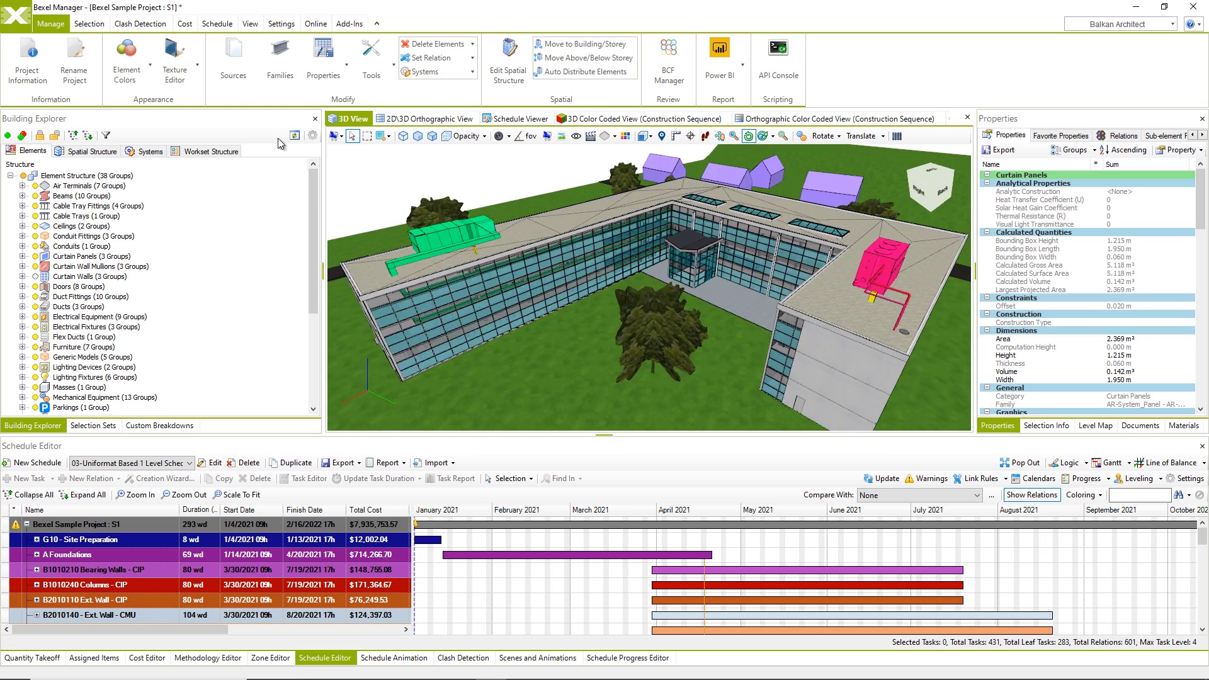
Step: Publish the project to the online viewer as IFC 4 with all elements and its selection sets
{"action": "left_click", "coordinate": [14, 21]}
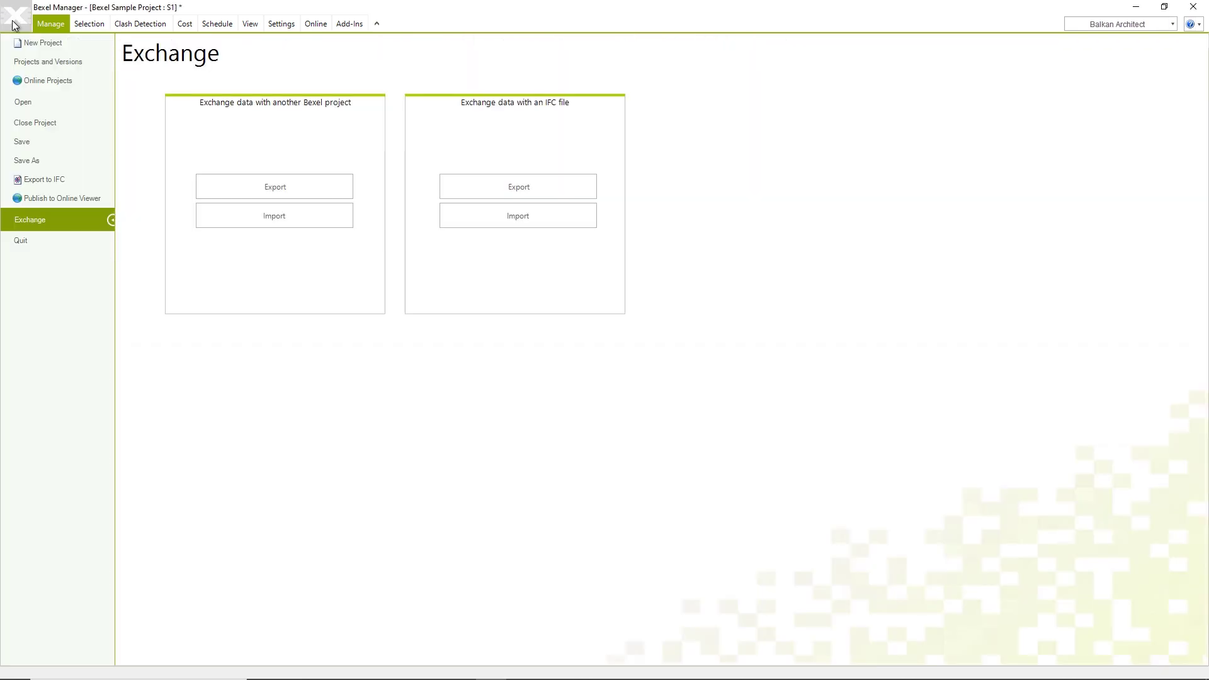
{"action": "left_click", "coordinate": [61, 198]}
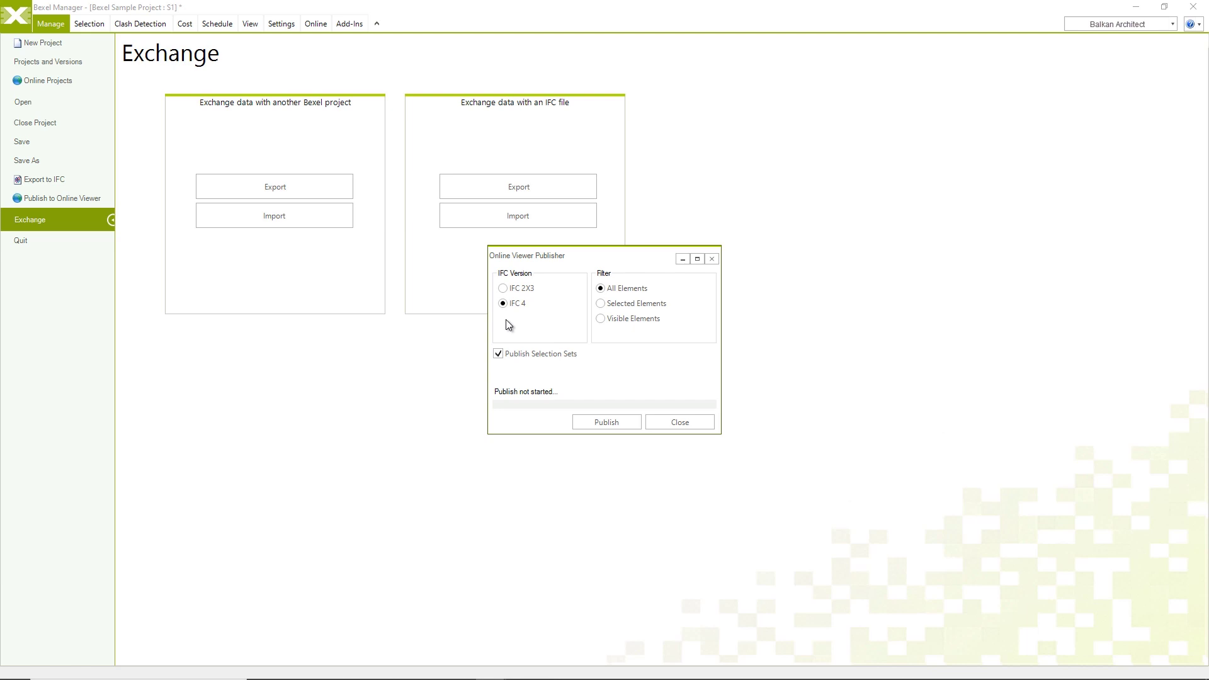
{"action": "left_click", "coordinate": [614, 422]}
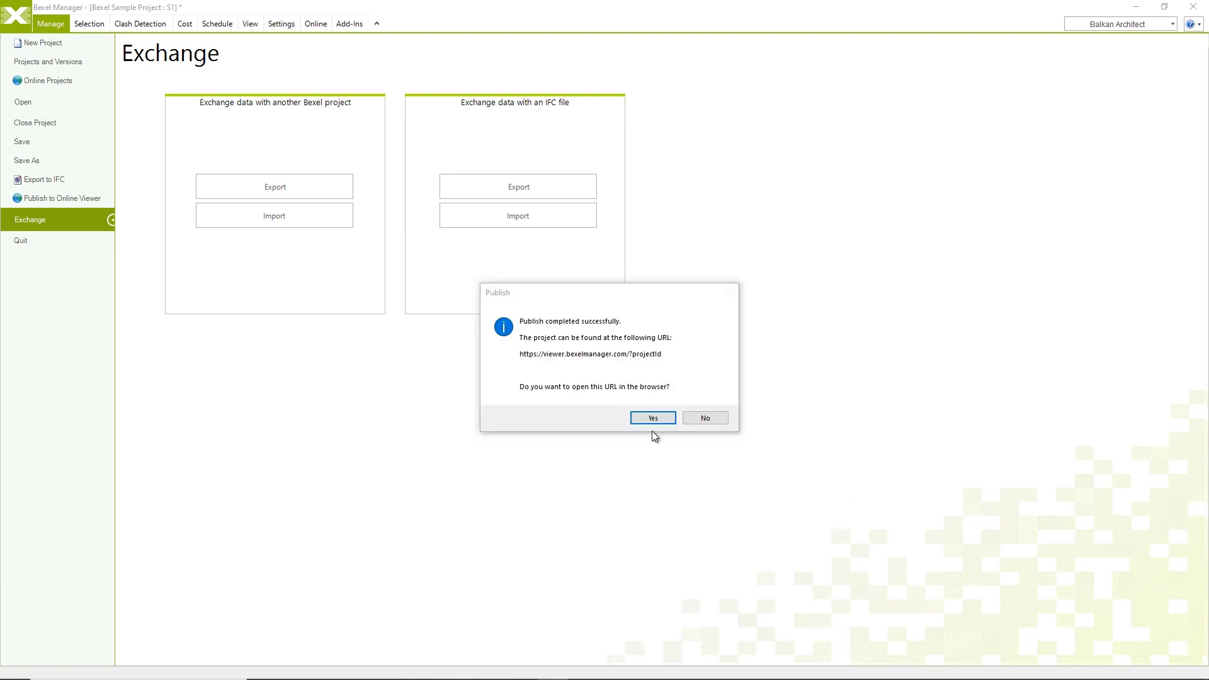
Step: Open the published project in the browser viewer and load all of its source models
{"action": "left_click", "coordinate": [652, 420]}
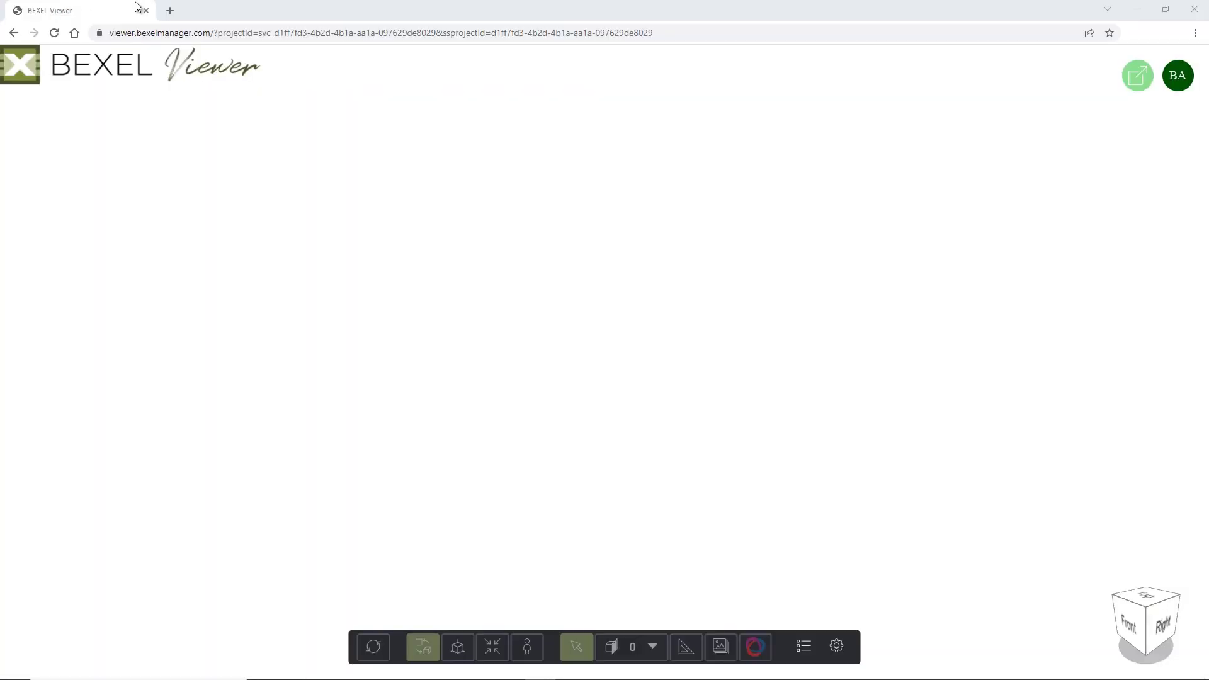
{"action": "left_click", "coordinate": [122, 63]}
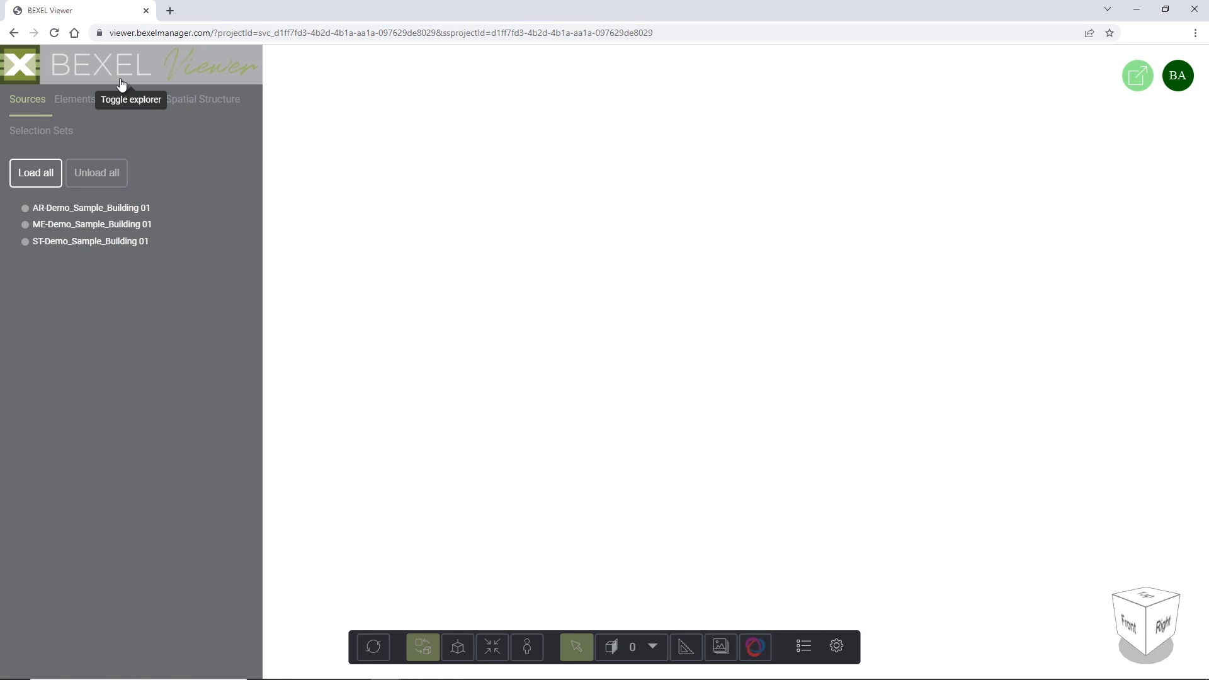
{"action": "left_click", "coordinate": [51, 175]}
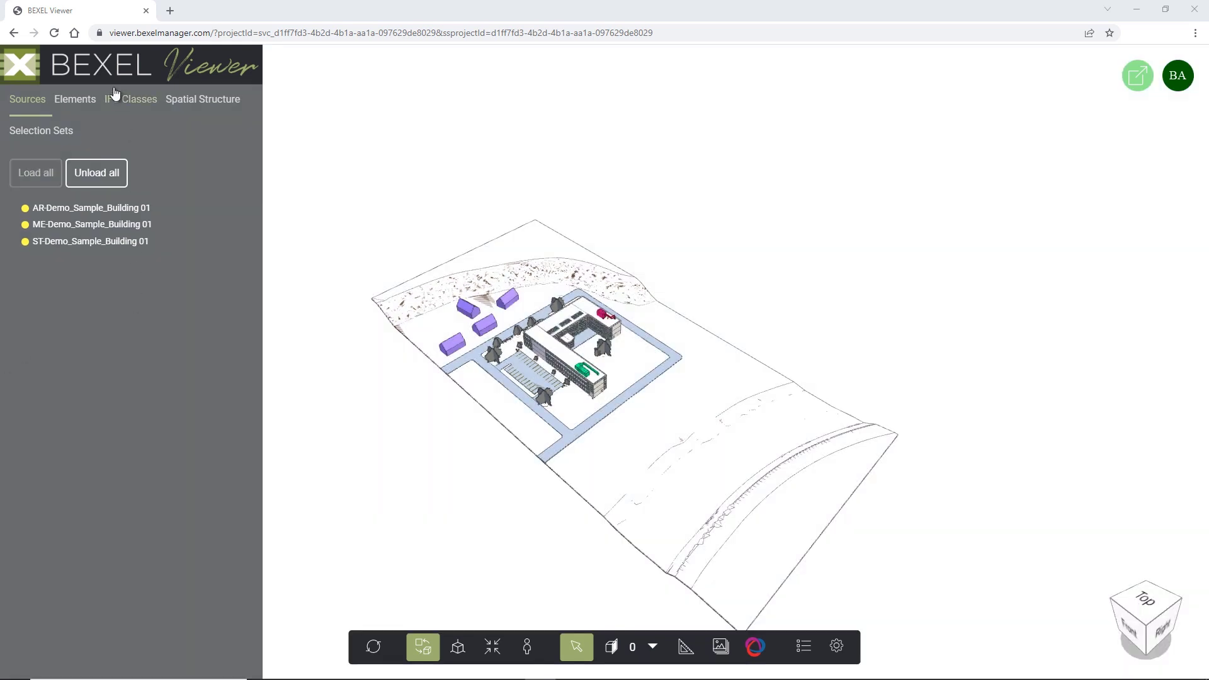
Step: Look through the AR, ME and ST models by elements and IFC classes, plus the spatial structure and selection sets
{"action": "left_click", "coordinate": [88, 108]}
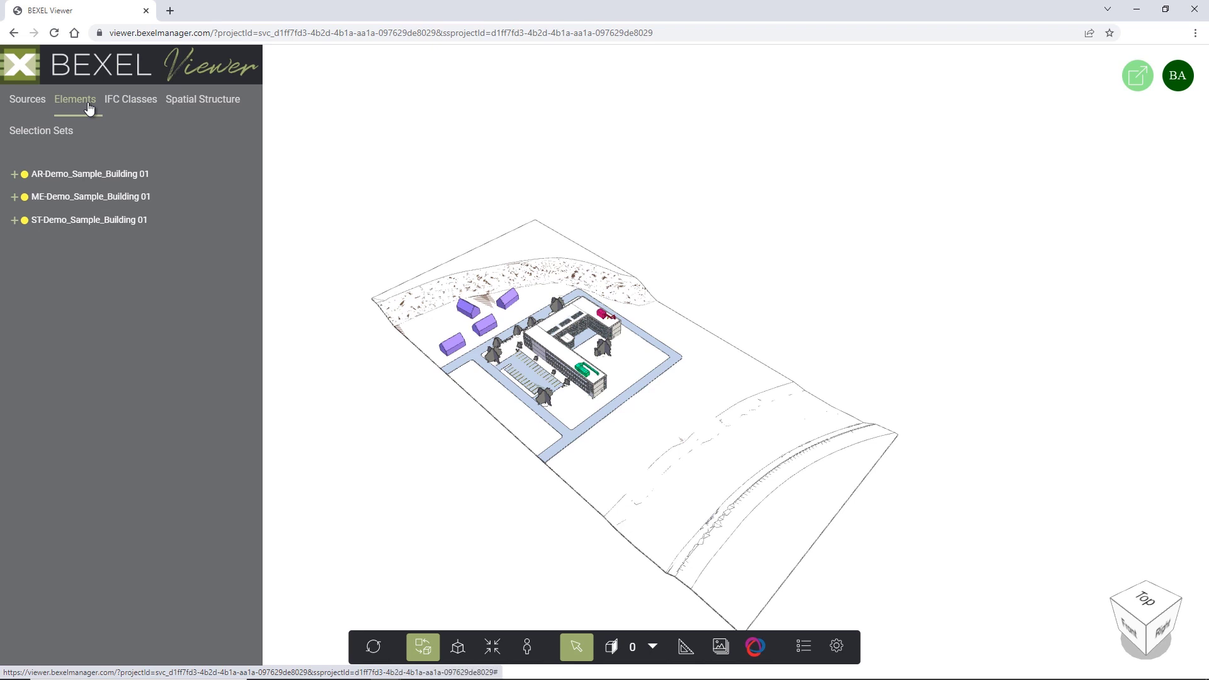
{"action": "left_click", "coordinate": [14, 174]}
{"action": "left_click", "coordinate": [14, 427]}
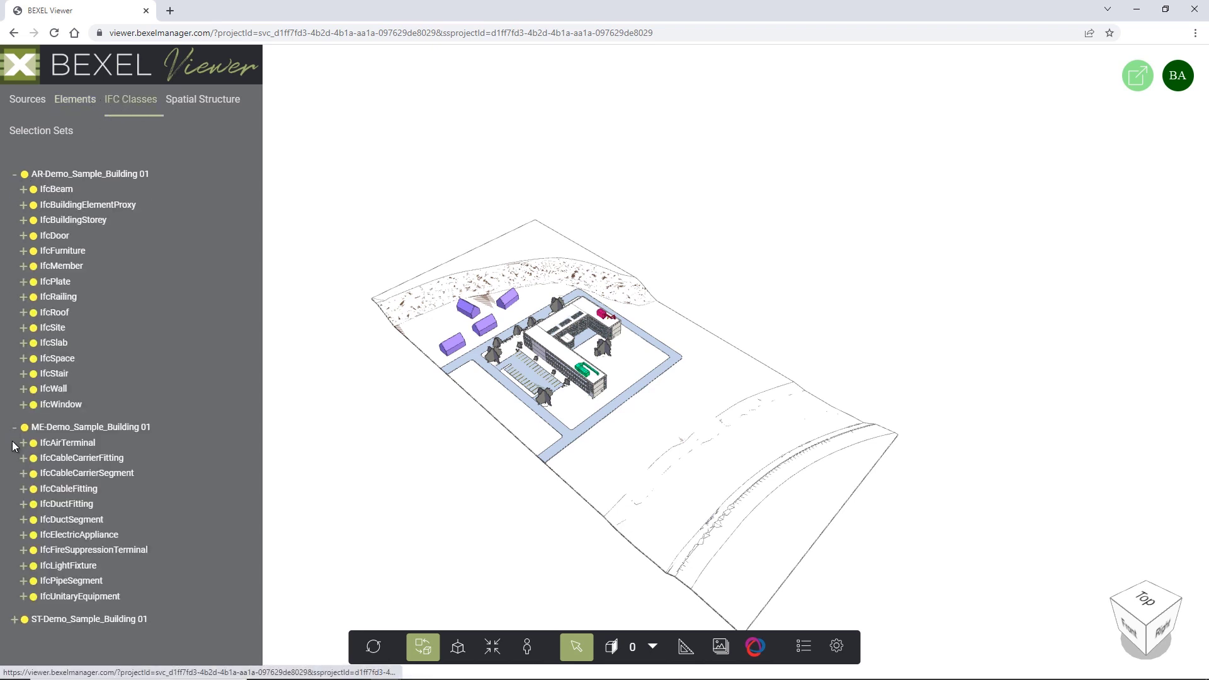
{"action": "left_click", "coordinate": [14, 618]}
{"action": "left_click", "coordinate": [202, 100]}
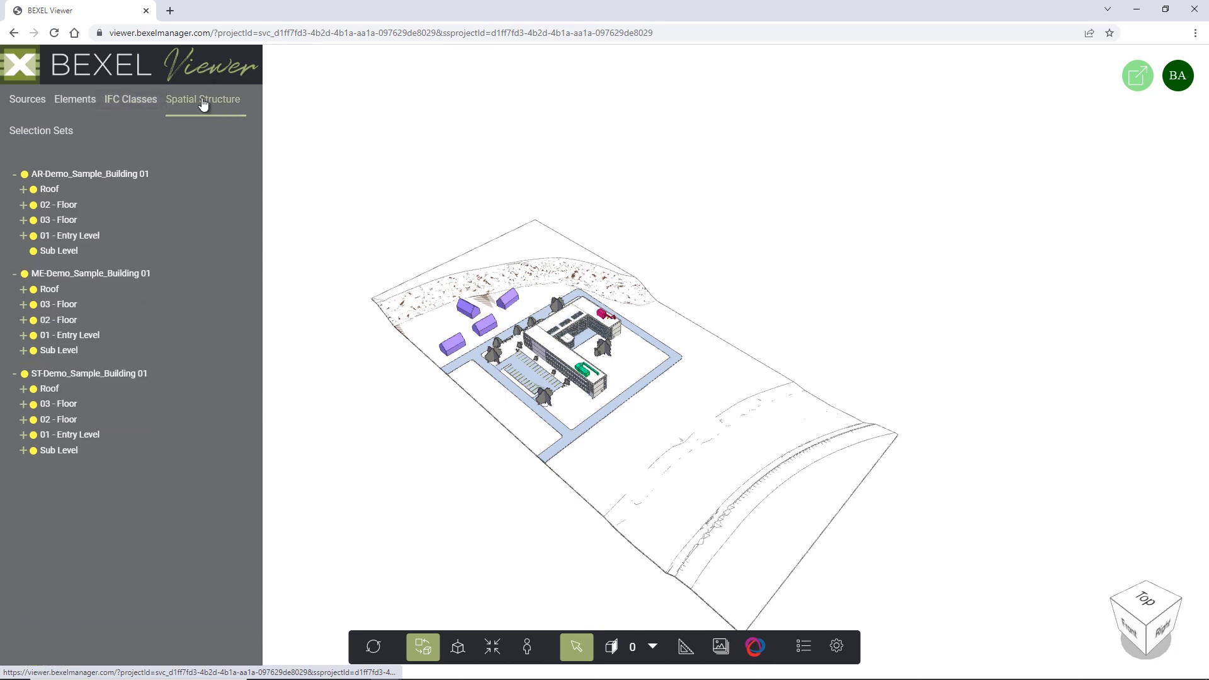
{"action": "left_click", "coordinate": [46, 132]}
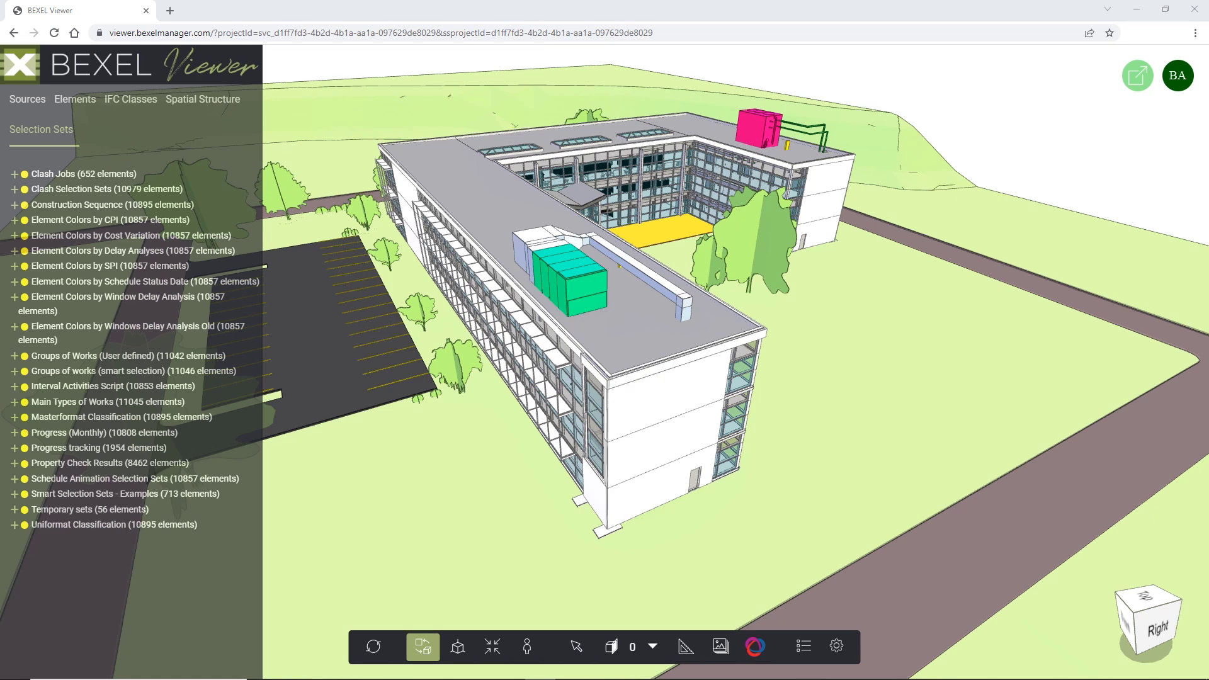
Step: Reset the model view and toggle the view projection mode back and forth
{"action": "left_click", "coordinate": [388, 648]}
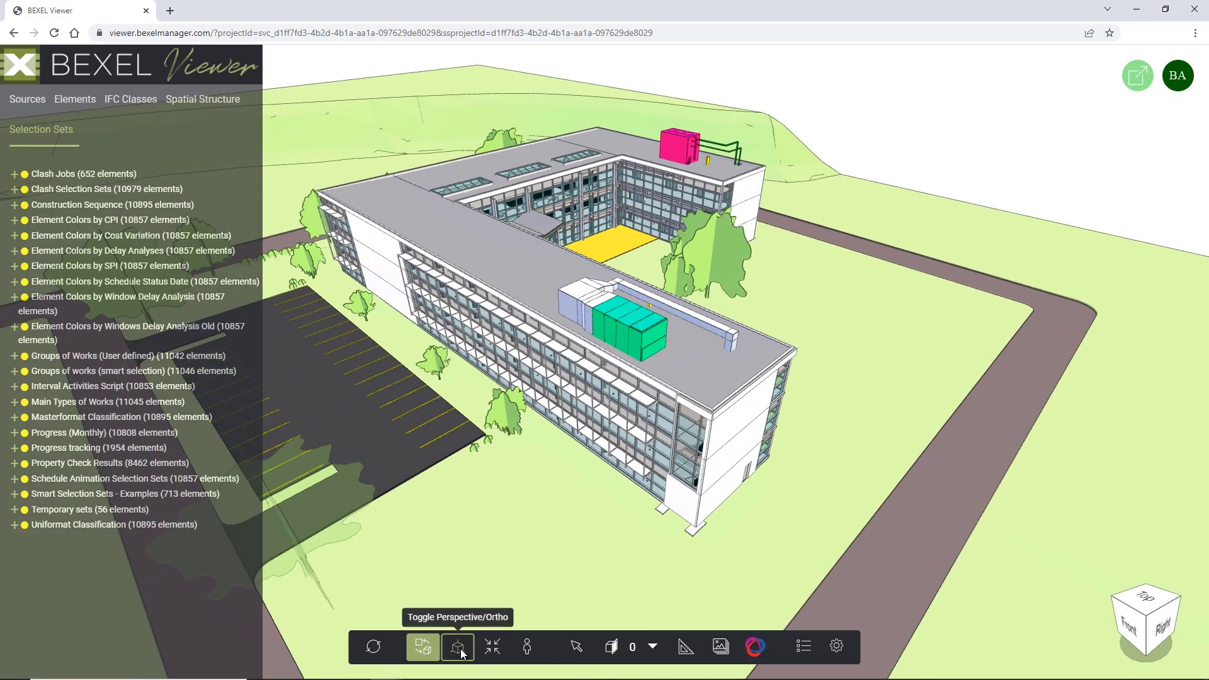
{"action": "left_click", "coordinate": [457, 648]}
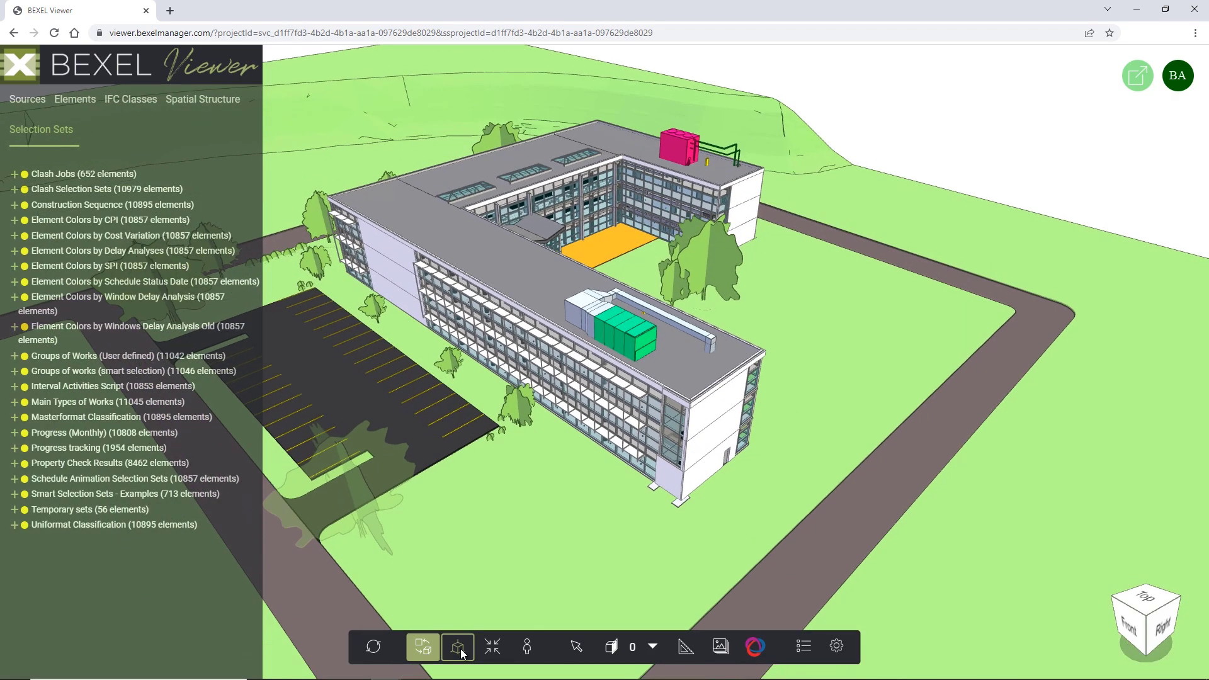
{"action": "left_click", "coordinate": [458, 647]}
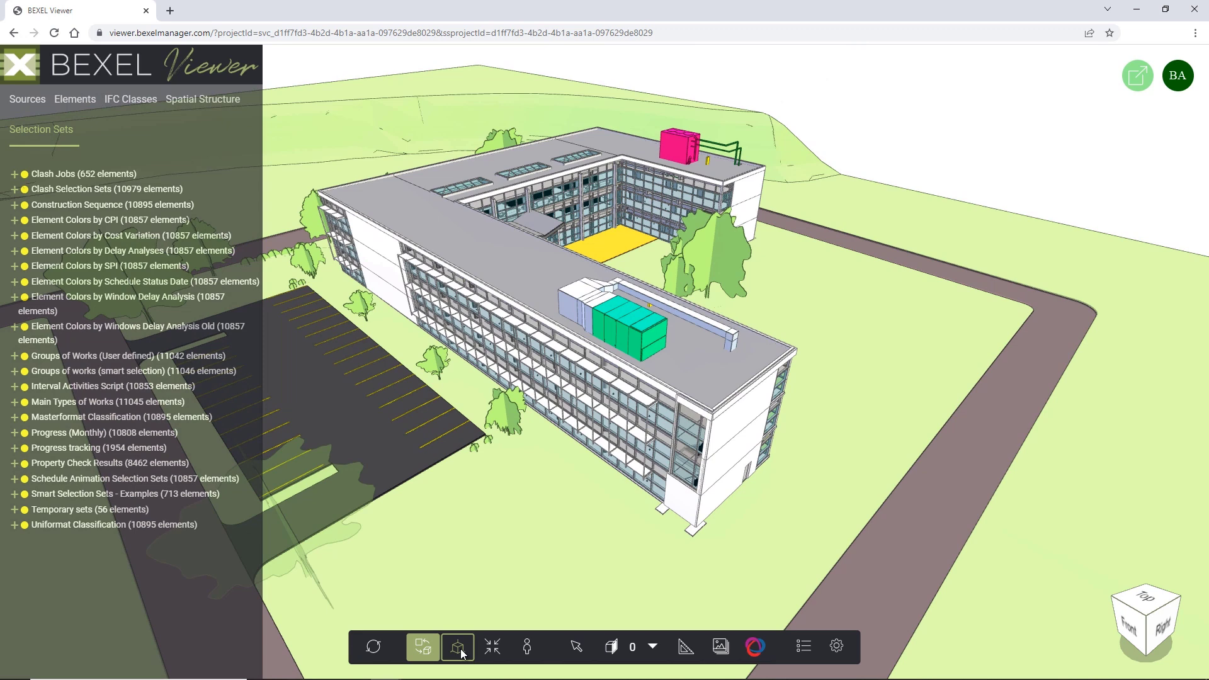
Step: Select the roof surface around the green rooftop unit and show its properties
{"action": "left_click", "coordinate": [576, 646]}
{"action": "double_click", "coordinate": [706, 316]}
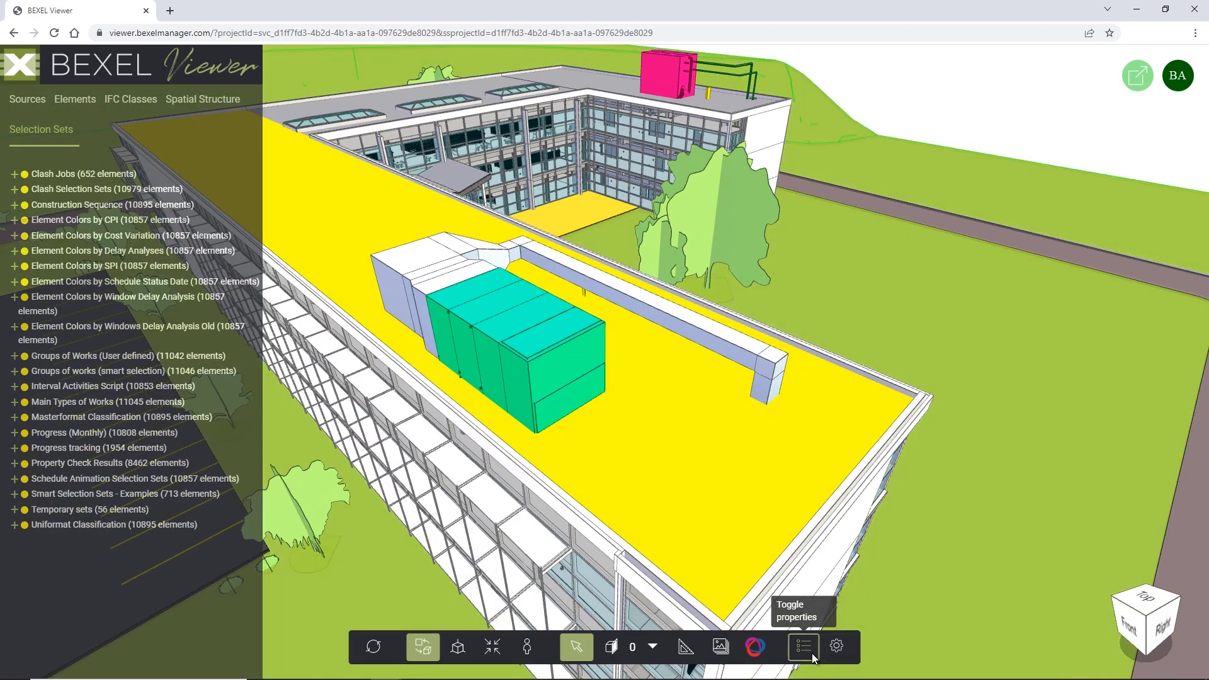
{"action": "left_click", "coordinate": [808, 650]}
Step: Review the roof's Text properties and its Schedule data with cost, start and finish dates
{"action": "left_click", "coordinate": [1184, 337]}
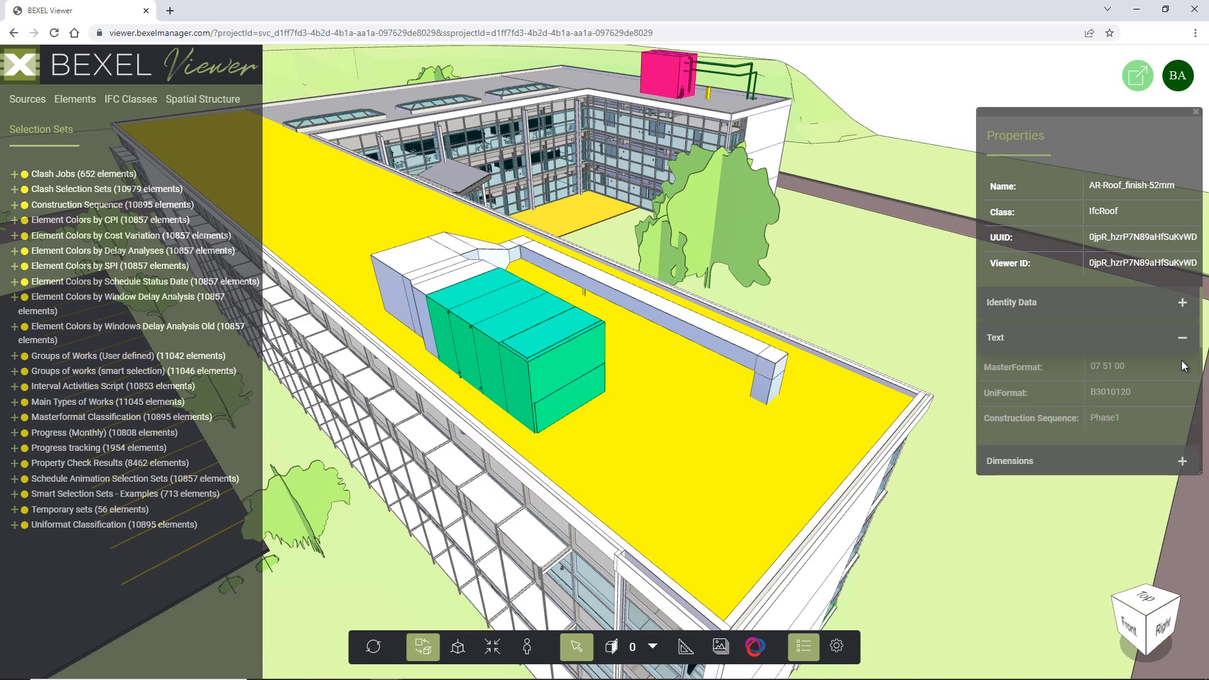
{"action": "scroll", "coordinate": [1182, 359], "scroll_direction": "down", "scroll_amount": 2}
{"action": "left_click", "coordinate": [1183, 340]}
{"action": "scroll", "coordinate": [1182, 342], "scroll_direction": "down", "scroll_amount": 1}
{"action": "scroll", "coordinate": [1184, 349], "scroll_direction": "down", "scroll_amount": 3}
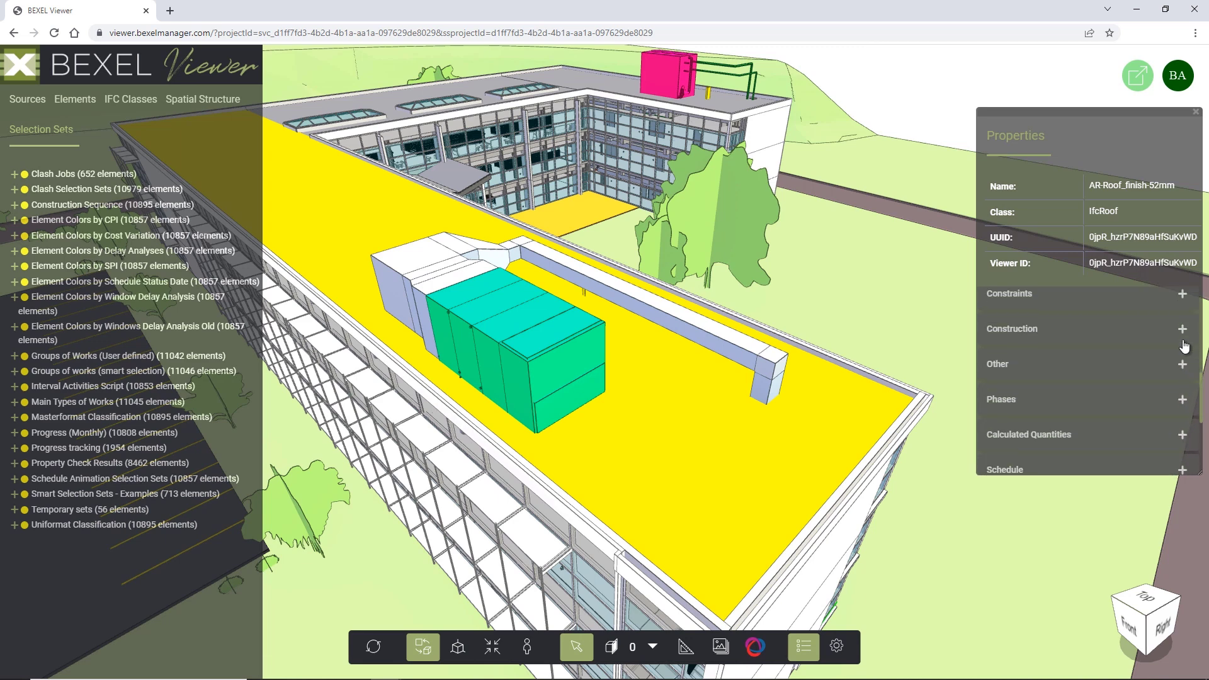
{"action": "left_click", "coordinate": [1185, 408]}
{"action": "scroll", "coordinate": [1186, 412], "scroll_direction": "down", "scroll_amount": 2}
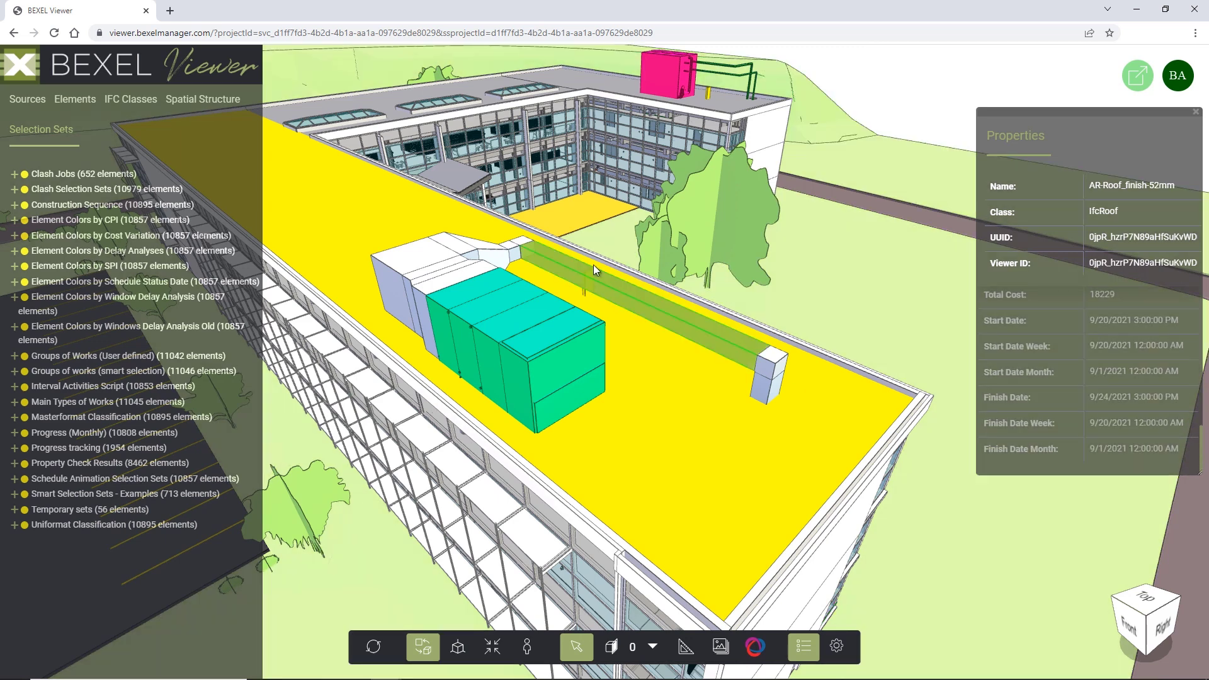
Step: Select the green rooftop air handling unit, review its properties through to the schedule data, and close the properties and selection mode
{"action": "left_click", "coordinate": [543, 331]}
{"action": "left_click", "coordinate": [1183, 364]}
{"action": "left_click", "coordinate": [1182, 363]}
{"action": "left_click", "coordinate": [1181, 434]}
{"action": "scroll", "coordinate": [1180, 434], "scroll_direction": "down", "scroll_amount": 2}
{"action": "scroll", "coordinate": [1180, 428], "scroll_direction": "down", "scroll_amount": 2}
{"action": "left_click", "coordinate": [1182, 409]}
{"action": "scroll", "coordinate": [1186, 420], "scroll_direction": "down", "scroll_amount": 2}
{"action": "scroll", "coordinate": [1186, 420], "scroll_direction": "down", "scroll_amount": 2}
{"action": "left_click", "coordinate": [1183, 387]}
{"action": "scroll", "coordinate": [1187, 396], "scroll_direction": "down", "scroll_amount": 2}
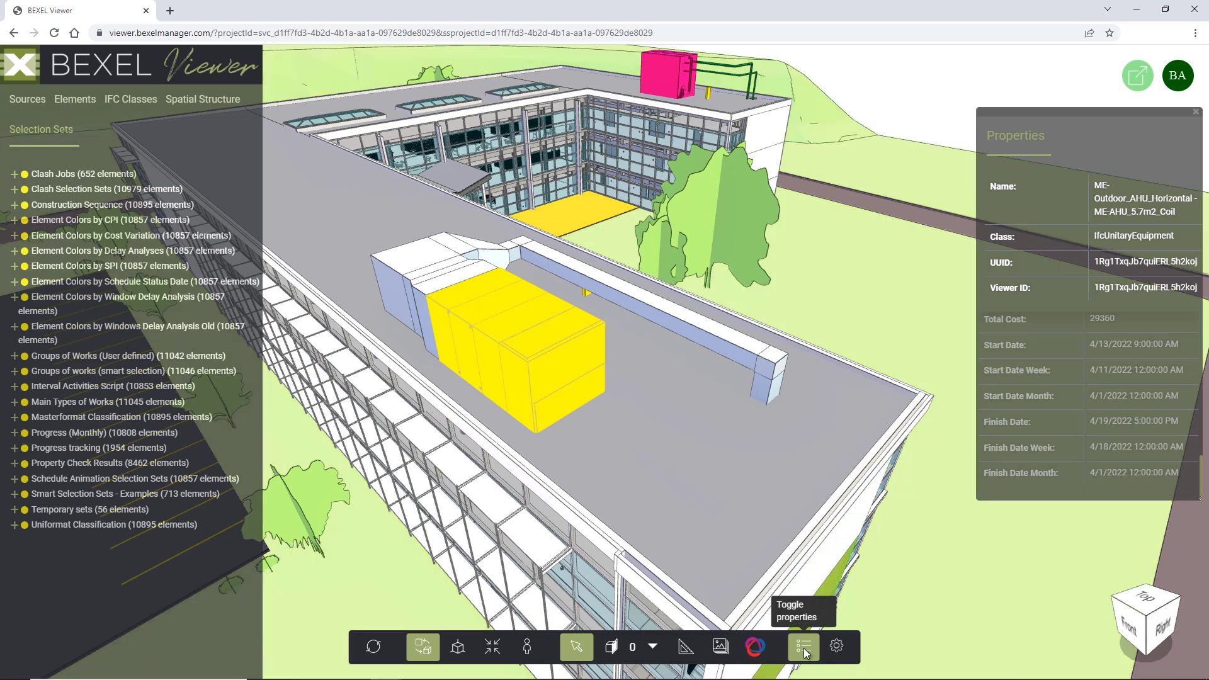
{"action": "left_click", "coordinate": [804, 649]}
{"action": "left_click", "coordinate": [577, 647]}
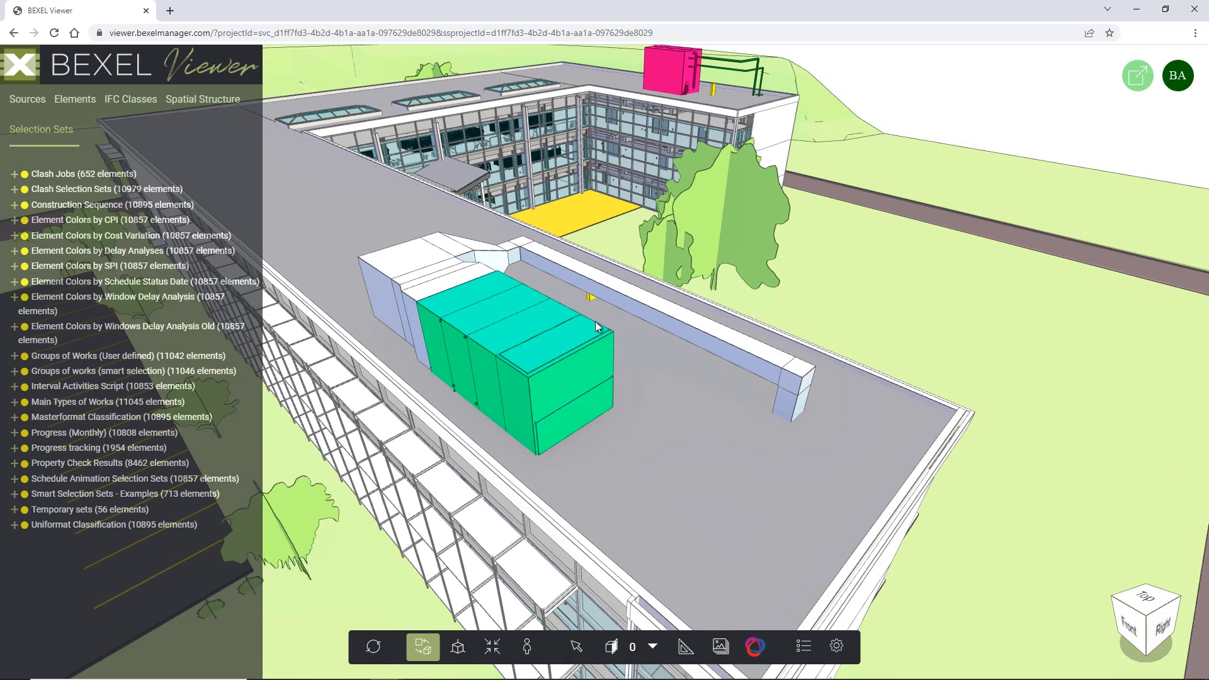
Step: Slice the building with a section plane on its white end wall, moved inward to expose the interior floors, and leave slicing
{"action": "scroll", "coordinate": [595, 321], "scroll_direction": "down", "scroll_amount": 3}
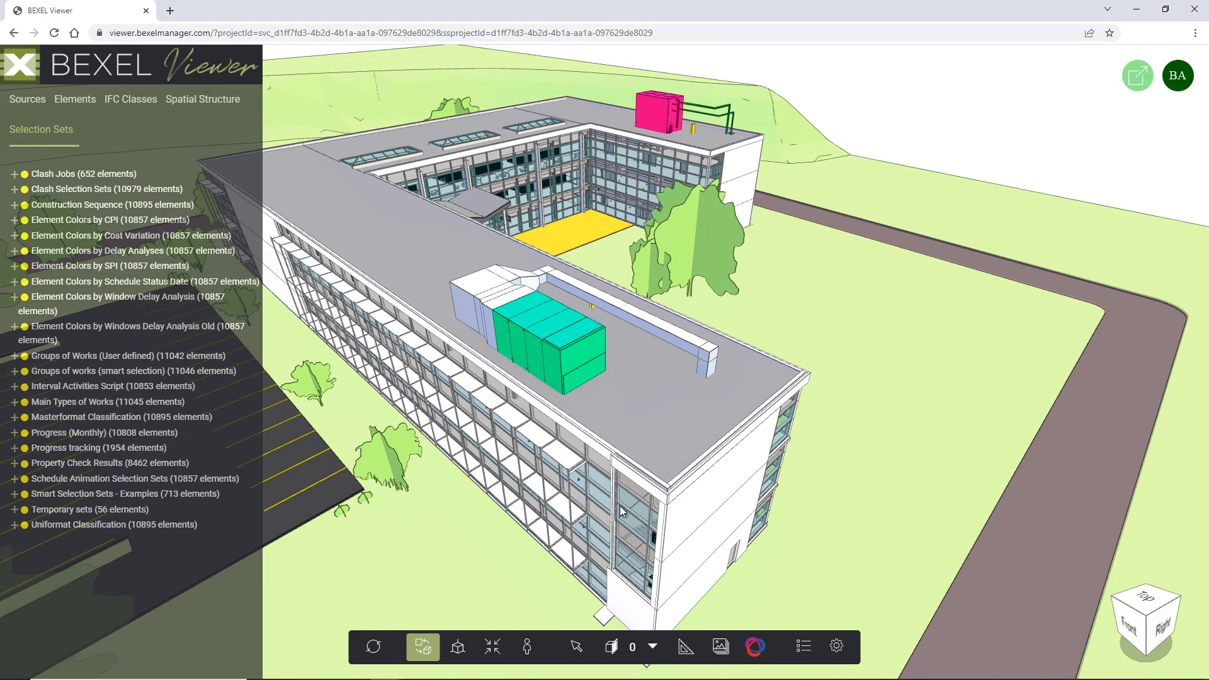
{"action": "left_click_drag", "start_coordinate": [640, 519], "coordinate": [675, 522]}
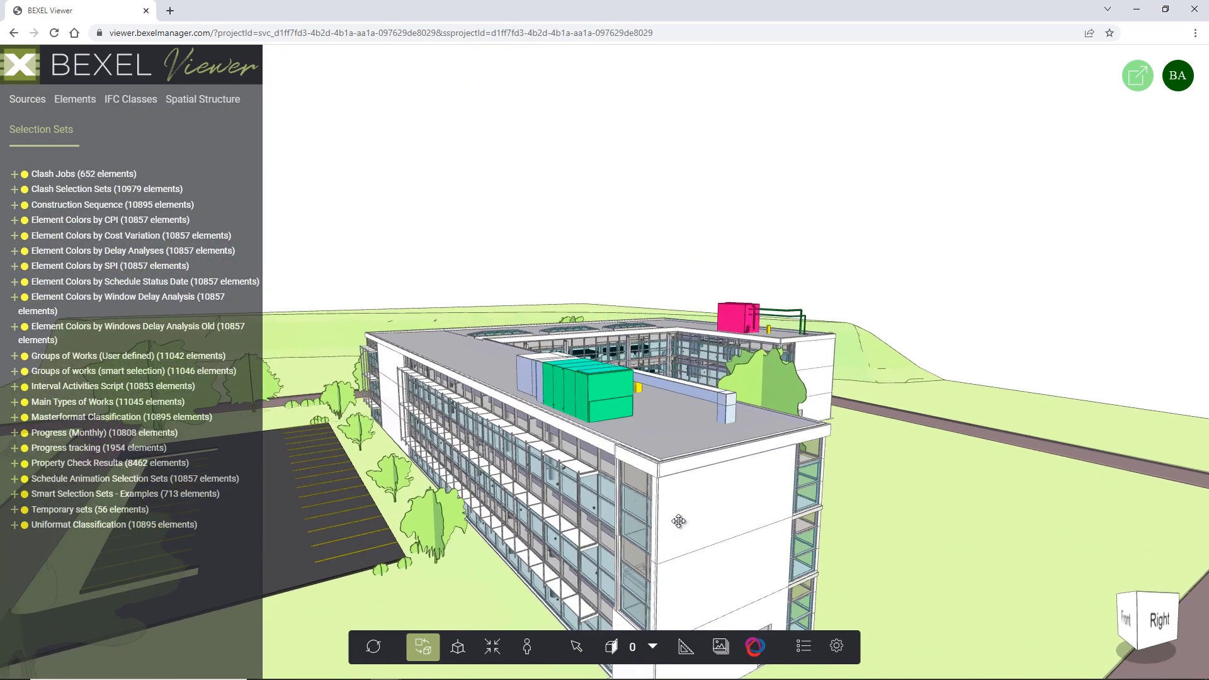
{"action": "left_click", "coordinate": [618, 650]}
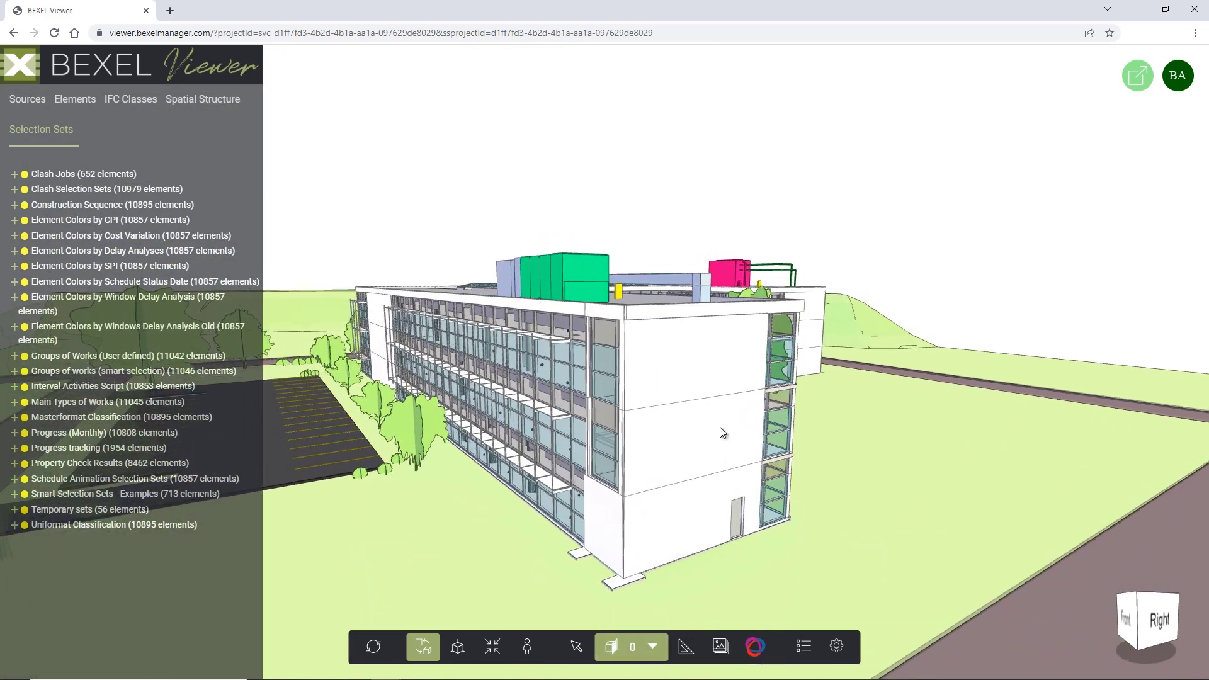
{"action": "left_click", "coordinate": [700, 440]}
{"action": "left_click_drag", "start_coordinate": [742, 457], "coordinate": [568, 417]}
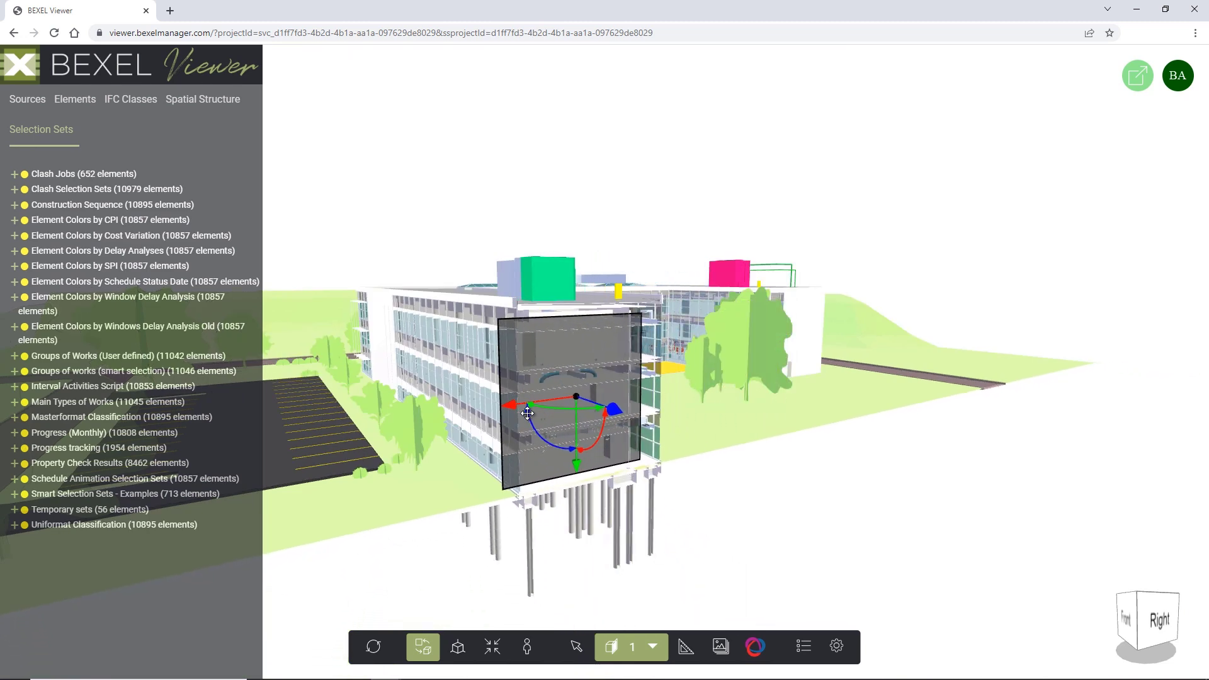
{"action": "scroll", "coordinate": [555, 378], "scroll_direction": "up", "scroll_amount": 5}
{"action": "left_click_drag", "start_coordinate": [554, 378], "coordinate": [467, 520]}
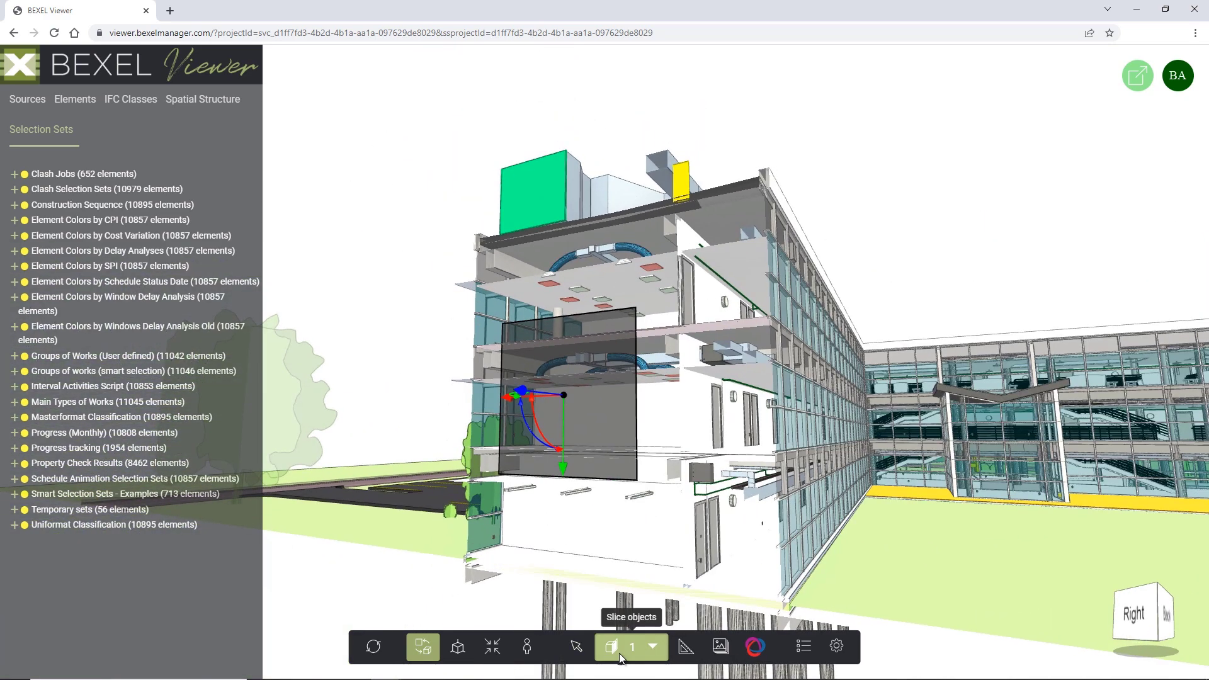
{"action": "left_click", "coordinate": [612, 647]}
Step: Take a snapshot of the sliced building and open the downloaded image
{"action": "scroll", "coordinate": [566, 384], "scroll_direction": "up", "scroll_amount": 3}
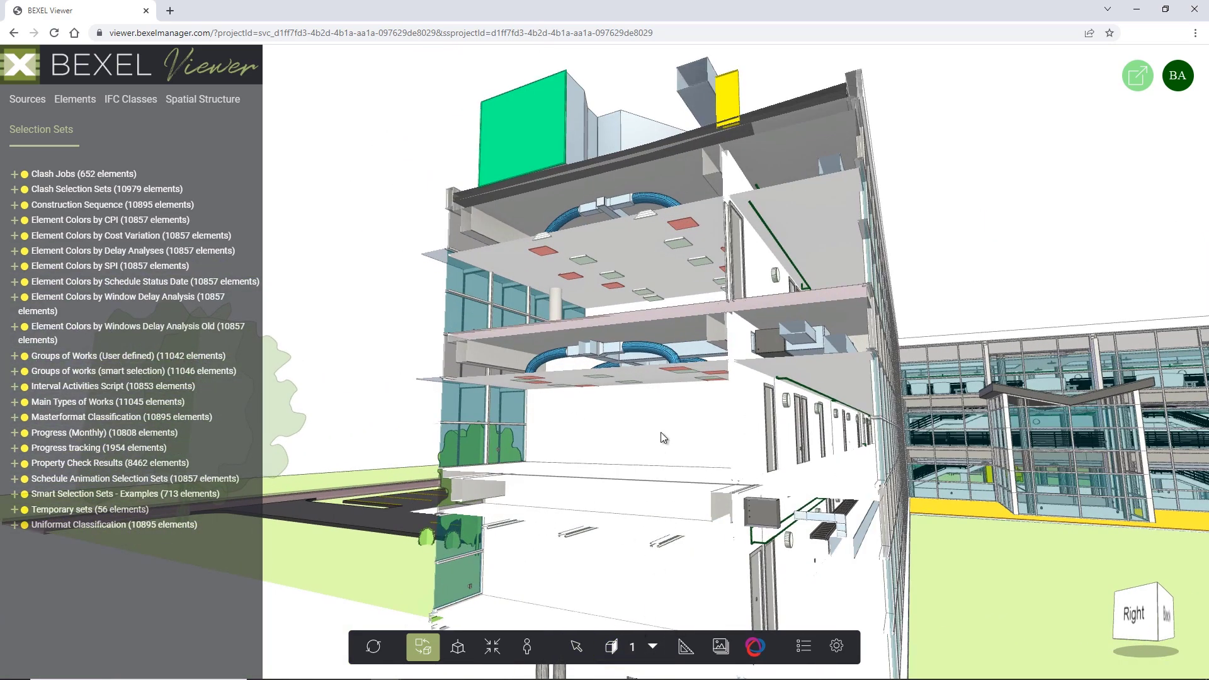
{"action": "scroll", "coordinate": [652, 383], "scroll_direction": "down", "scroll_amount": 2}
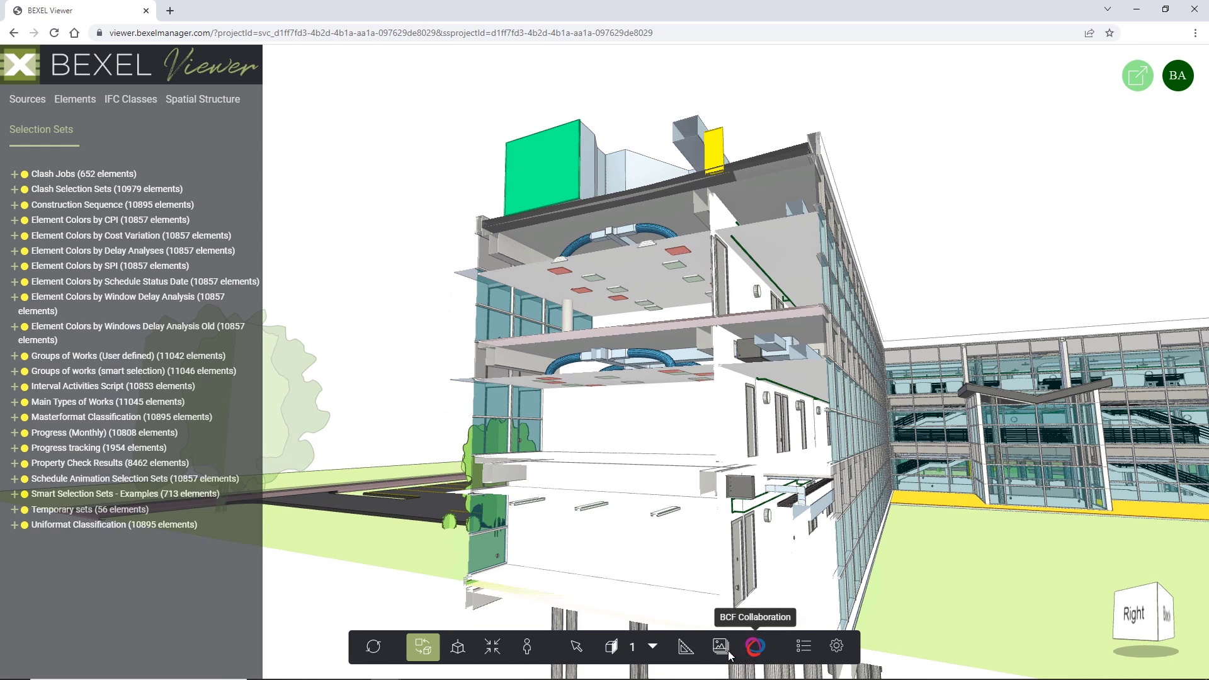
{"action": "left_click", "coordinate": [720, 646]}
{"action": "left_click", "coordinate": [453, 290]}
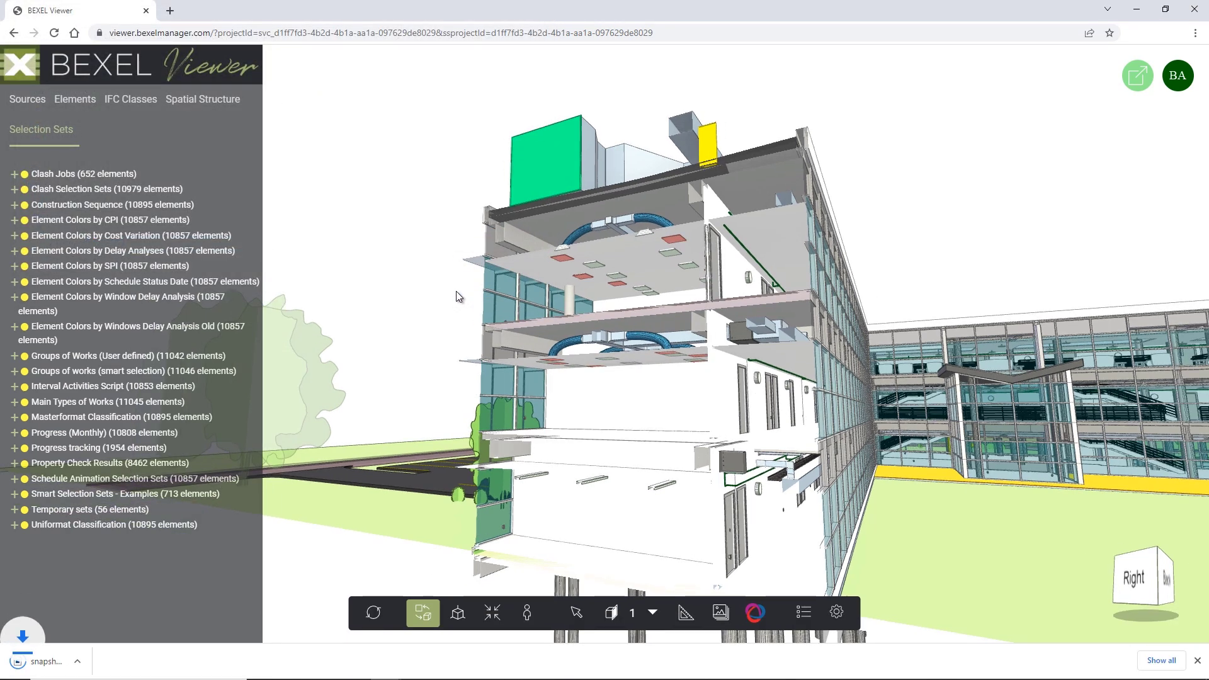
{"action": "left_click", "coordinate": [53, 661]}
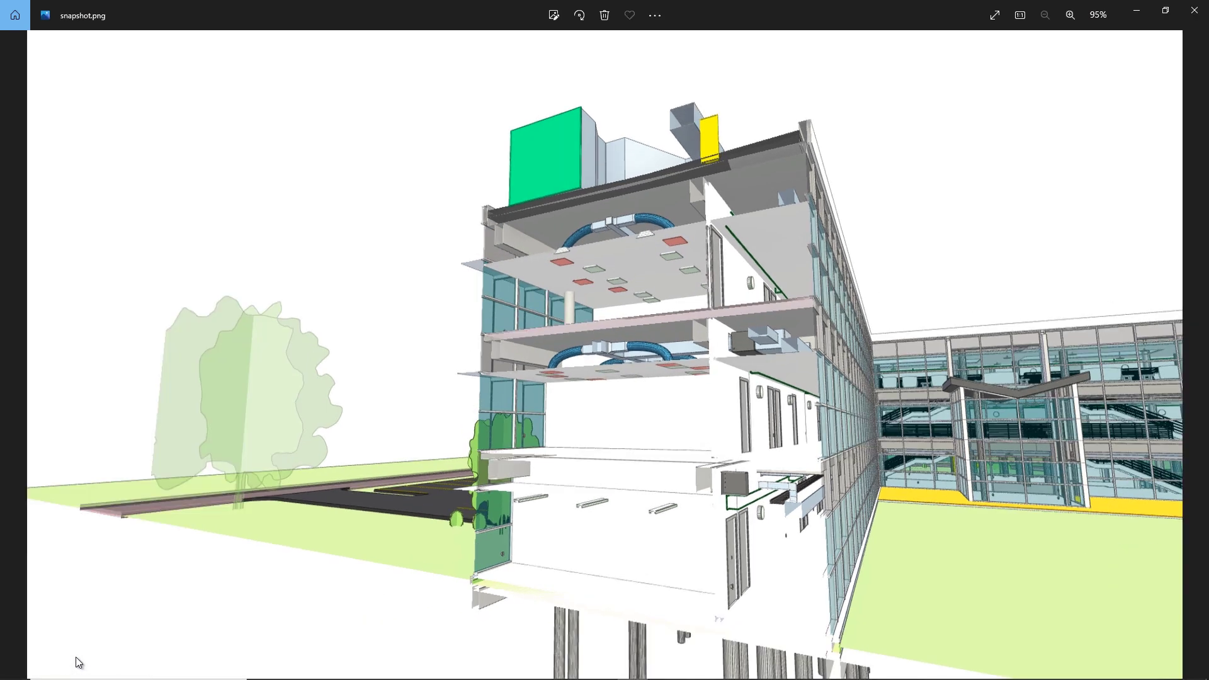
Step: Close the snapshot image, measure the distance across the white end wall from its outer edge to the glazed corner, and clear the measurement
{"action": "left_click", "coordinate": [1195, 11]}
{"action": "left_click", "coordinate": [688, 656]}
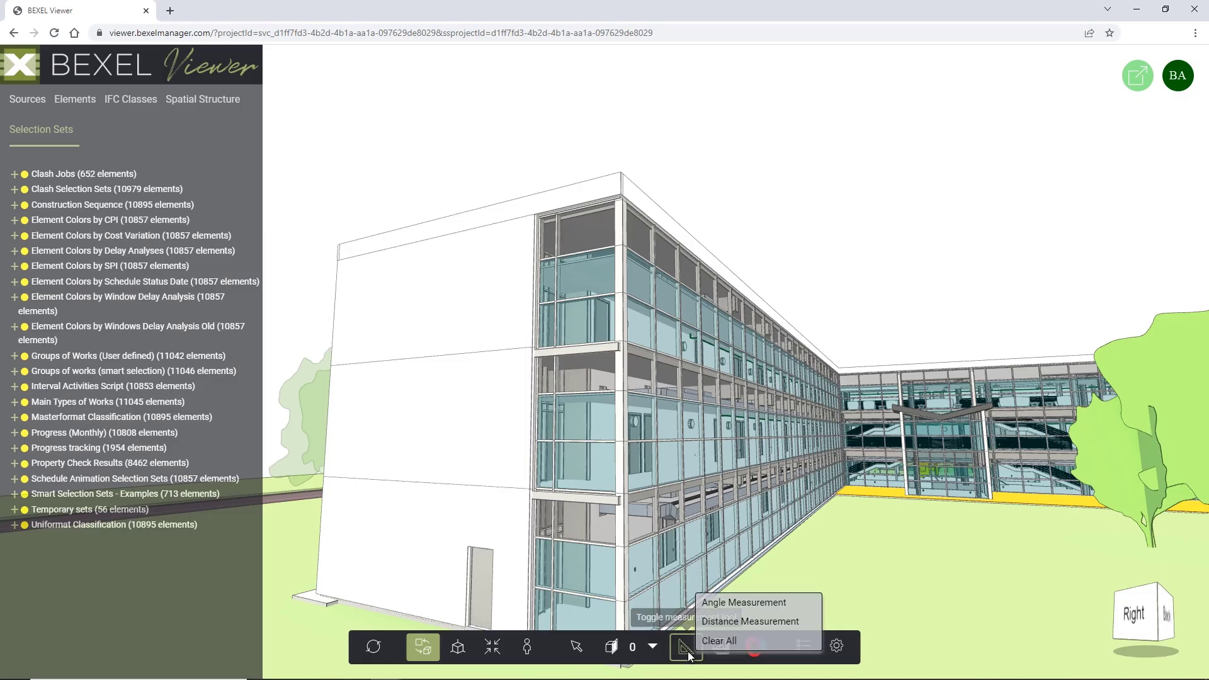
{"action": "left_click", "coordinate": [724, 602]}
{"action": "left_click", "coordinate": [325, 477]}
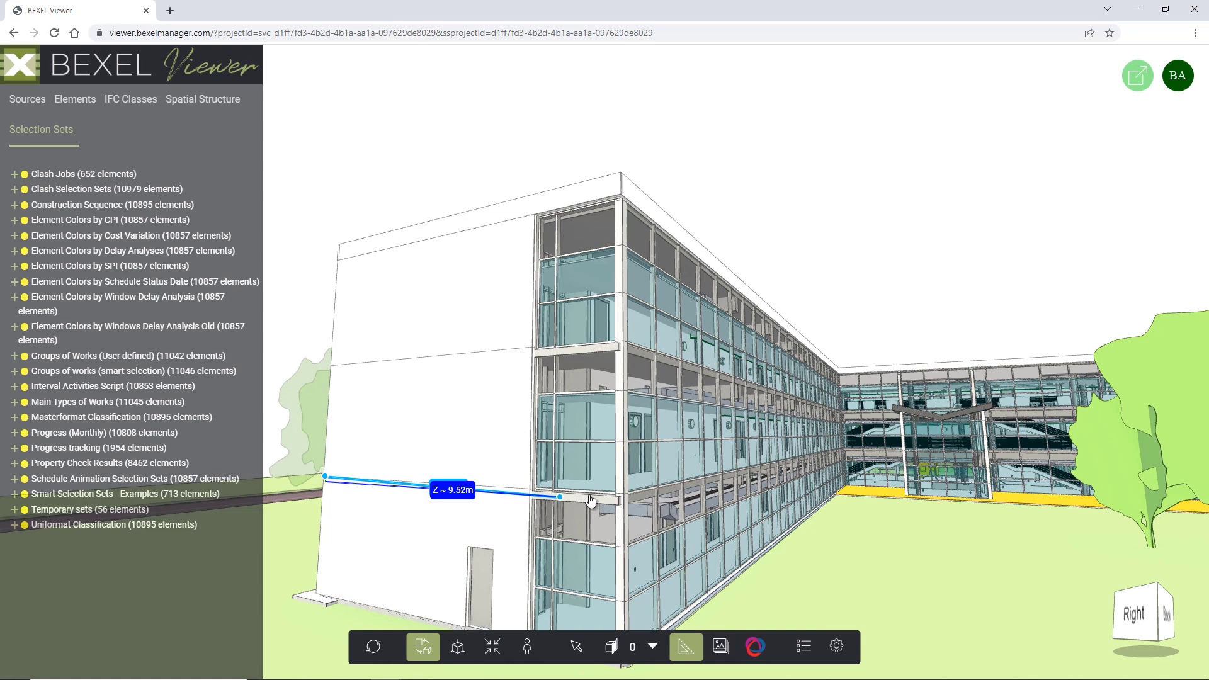
{"action": "left_click", "coordinate": [625, 495]}
{"action": "left_click", "coordinate": [686, 647]}
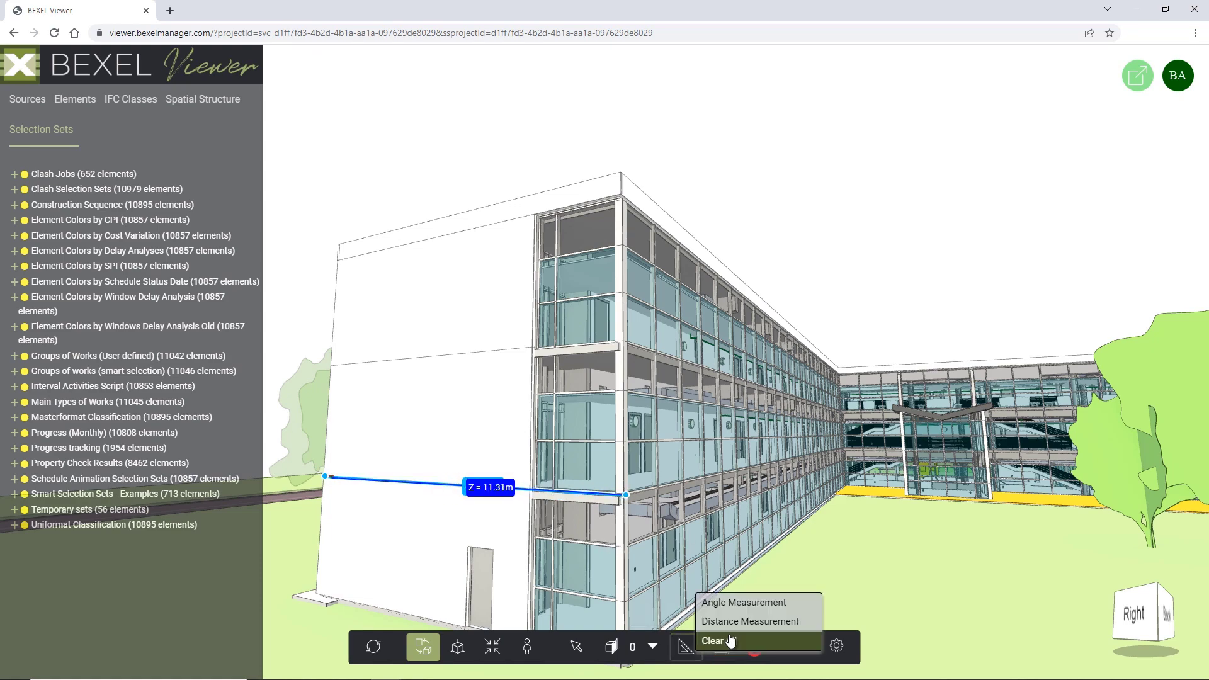
{"action": "left_click", "coordinate": [717, 641]}
Step: Open the viewer settings and adjust the ambient lighting sliders to give the model deeper, more shaded colours
{"action": "scroll", "coordinate": [485, 373], "scroll_direction": "down", "scroll_amount": 4}
{"action": "left_click_drag", "start_coordinate": [483, 373], "coordinate": [744, 573]}
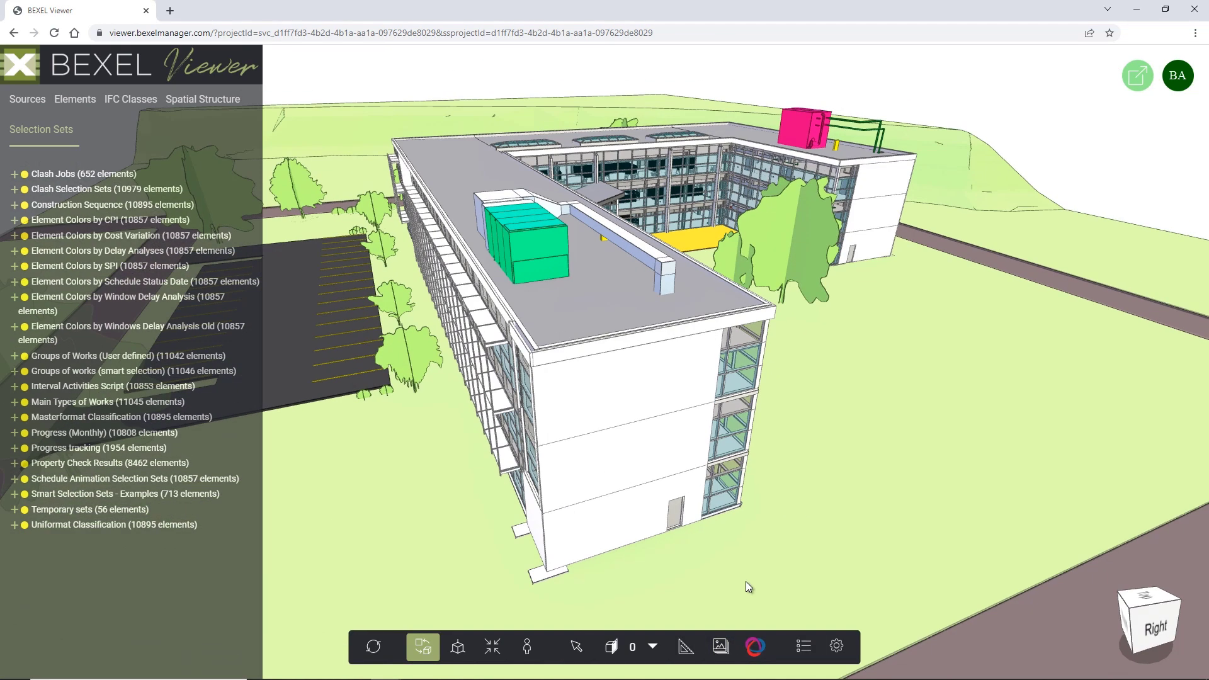
{"action": "left_click", "coordinate": [842, 649]}
{"action": "left_click", "coordinate": [943, 135]}
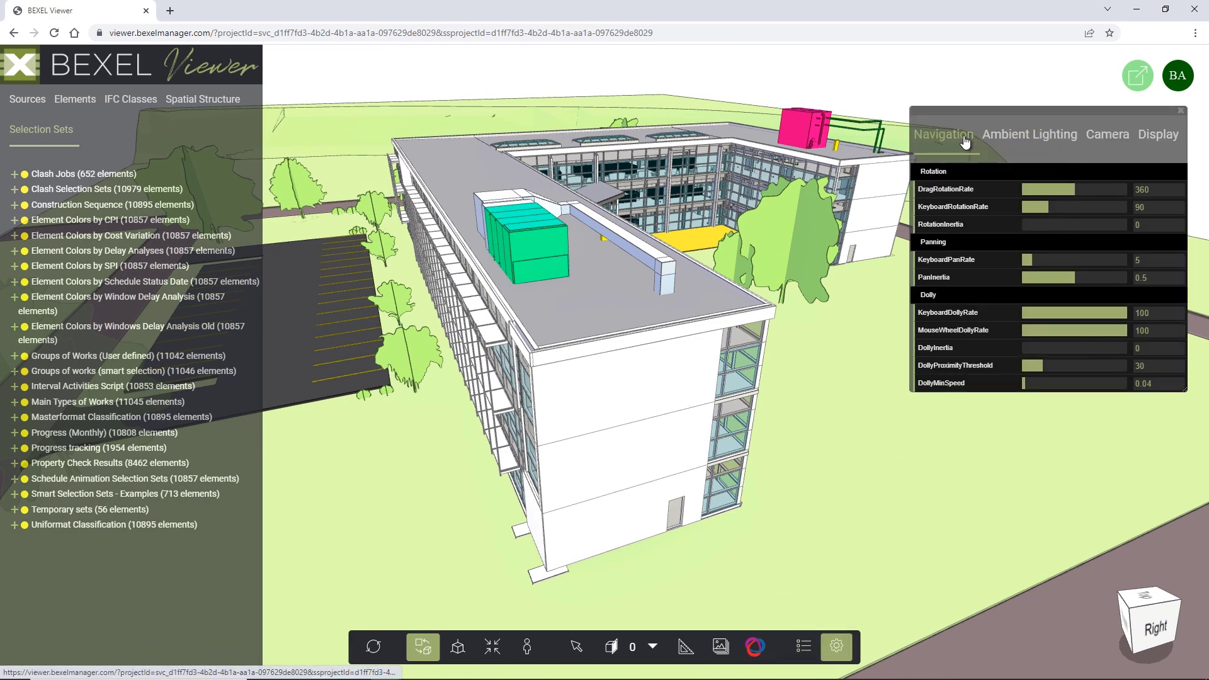
{"action": "left_click", "coordinate": [1032, 134]}
{"action": "left_click_drag", "start_coordinate": [1051, 243], "coordinate": [1055, 242]}
{"action": "mouse_move", "coordinate": [1086, 313]}
{"action": "left_mouse_down"}
{"action": "mouse_move", "coordinate": [1050, 313]}
{"action": "mouse_move", "coordinate": [1074, 313]}
{"action": "left_mouse_up"}
{"action": "left_click_drag", "start_coordinate": [1084, 207], "coordinate": [1057, 225]}
{"action": "left_click_drag", "start_coordinate": [1075, 313], "coordinate": [1062, 331]}
Step: Review the Camera and Display settings, toggle Edges off and on again, and close the settings
{"action": "left_click", "coordinate": [1109, 136]}
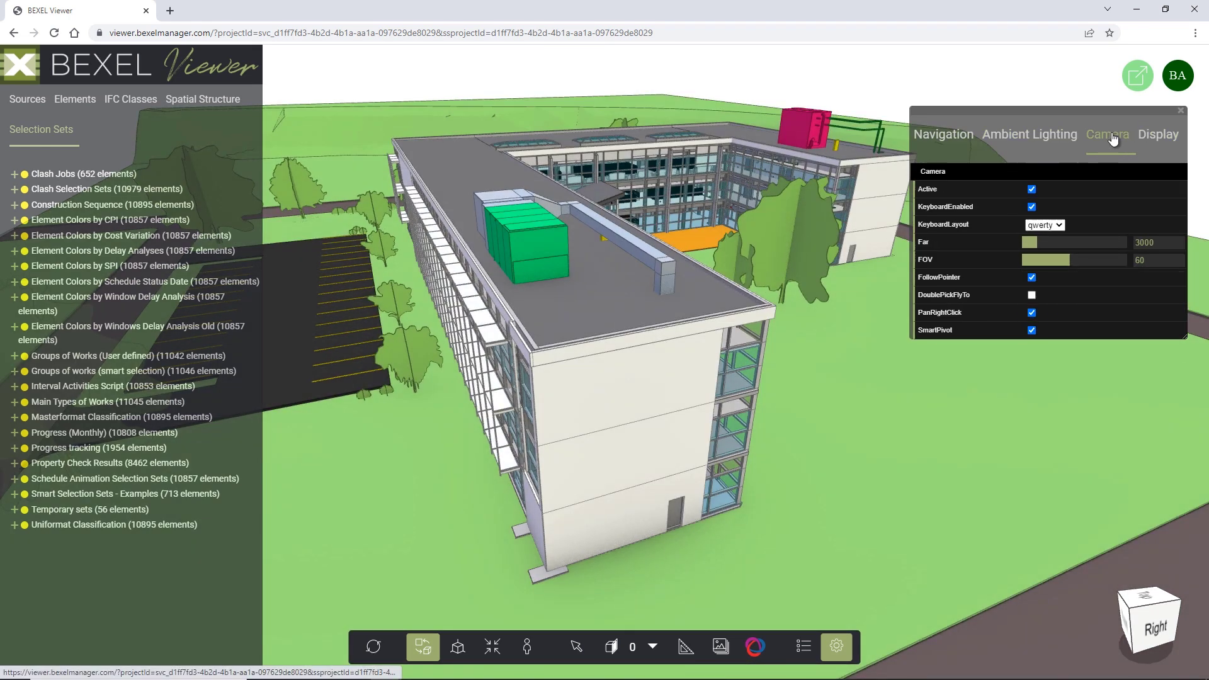
{"action": "left_click", "coordinate": [1169, 136]}
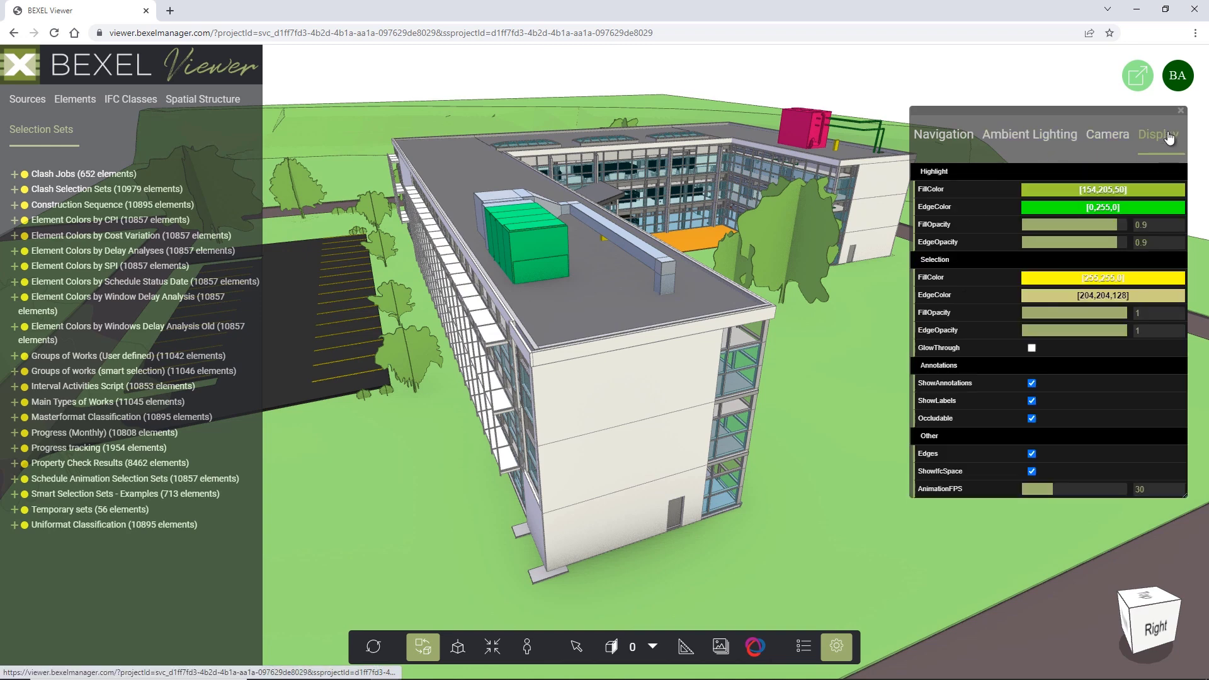
{"action": "left_click", "coordinate": [1032, 454]}
{"action": "left_click", "coordinate": [1032, 454]}
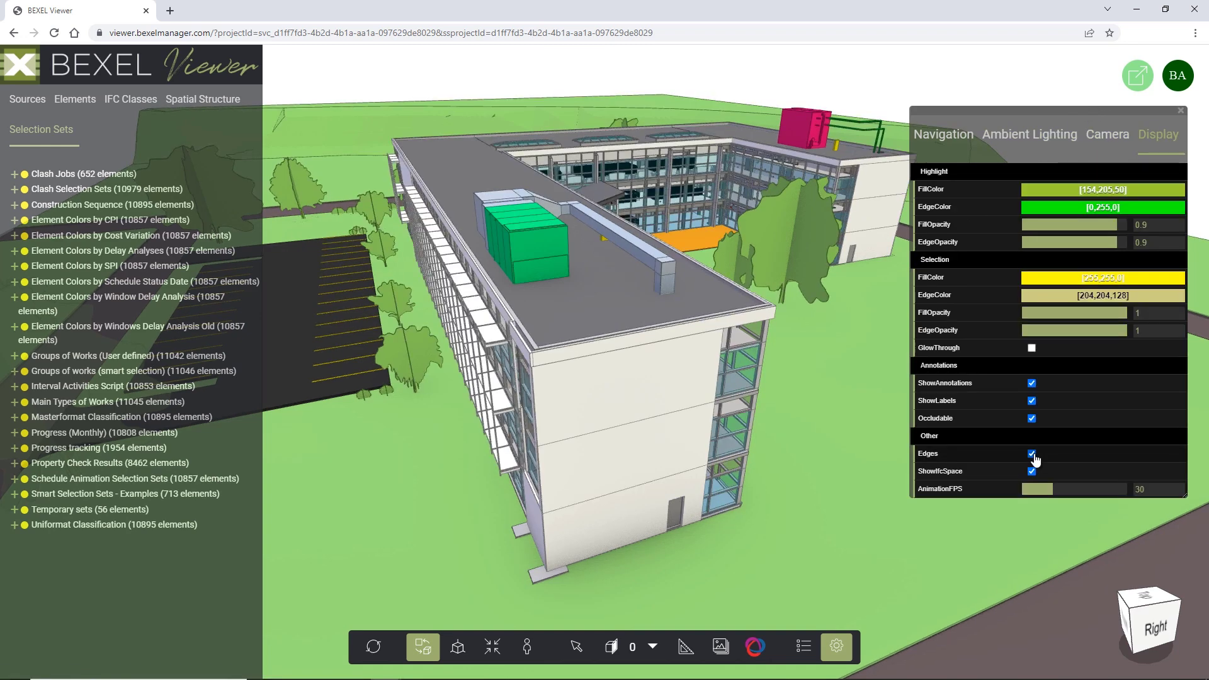
{"action": "left_click", "coordinate": [1179, 111]}
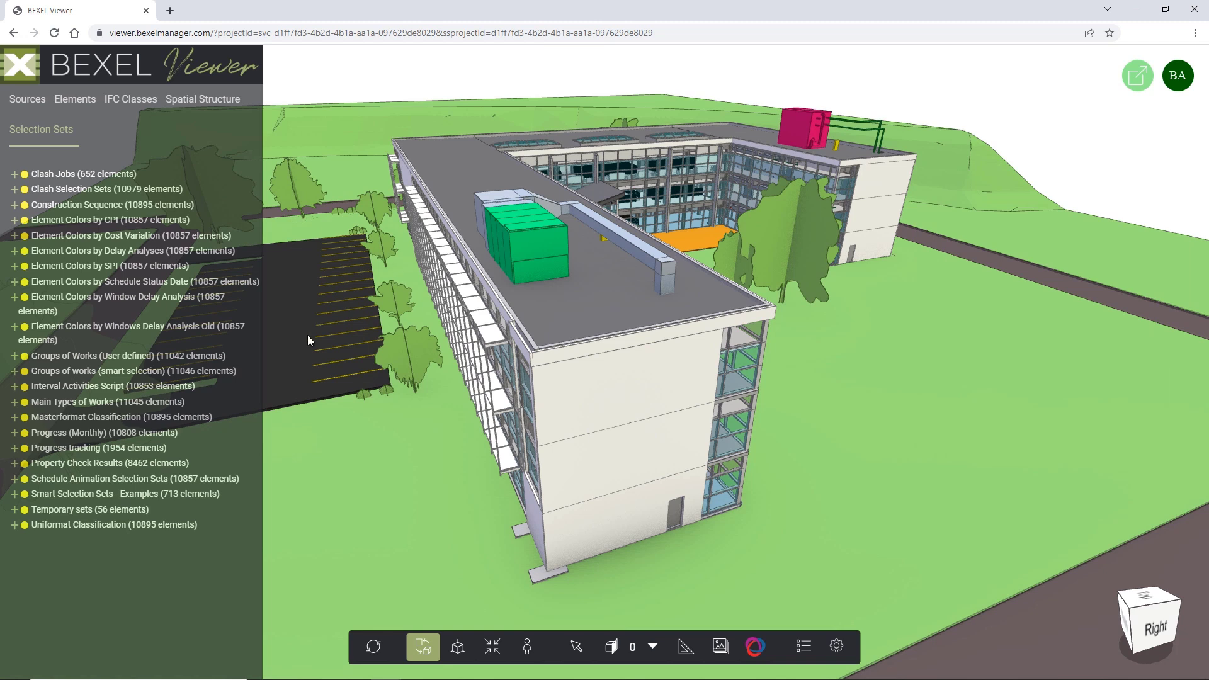
Step: Examine the Save BCF form's priority, assignee, deadline, topic type, topic status and comment fields, and cancel the form
{"action": "left_click", "coordinate": [759, 649]}
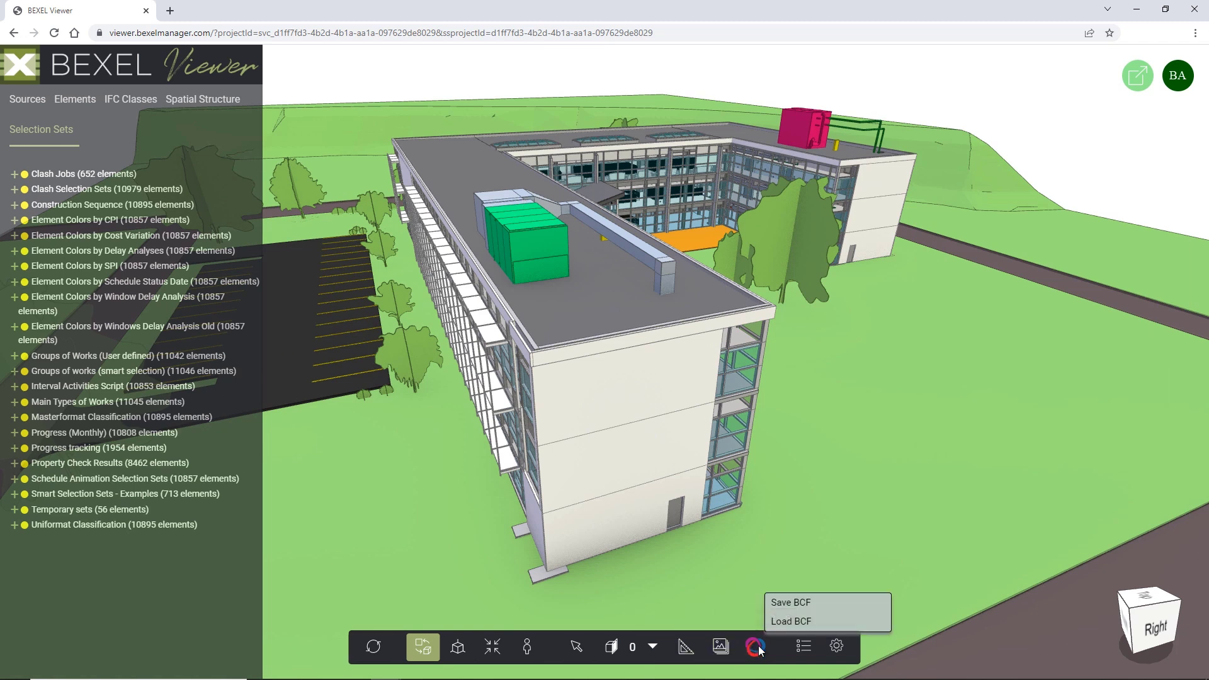
{"action": "left_click", "coordinate": [853, 603]}
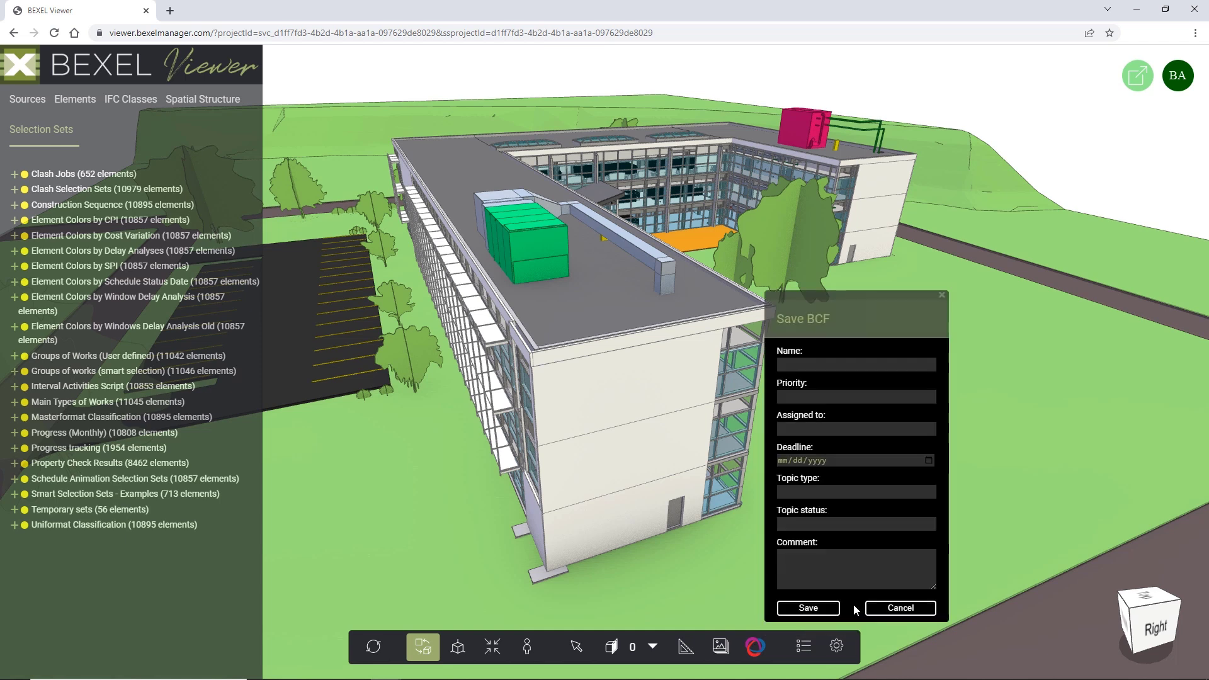
{"action": "left_click", "coordinate": [889, 398]}
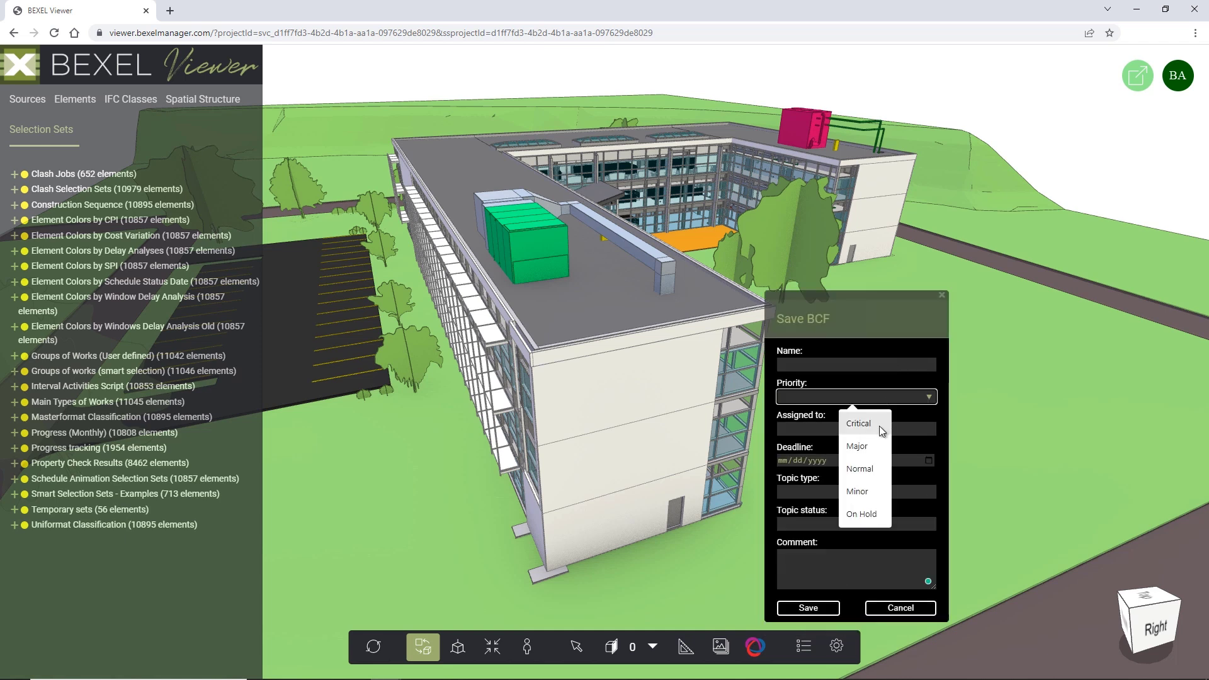
{"action": "left_click", "coordinate": [804, 429]}
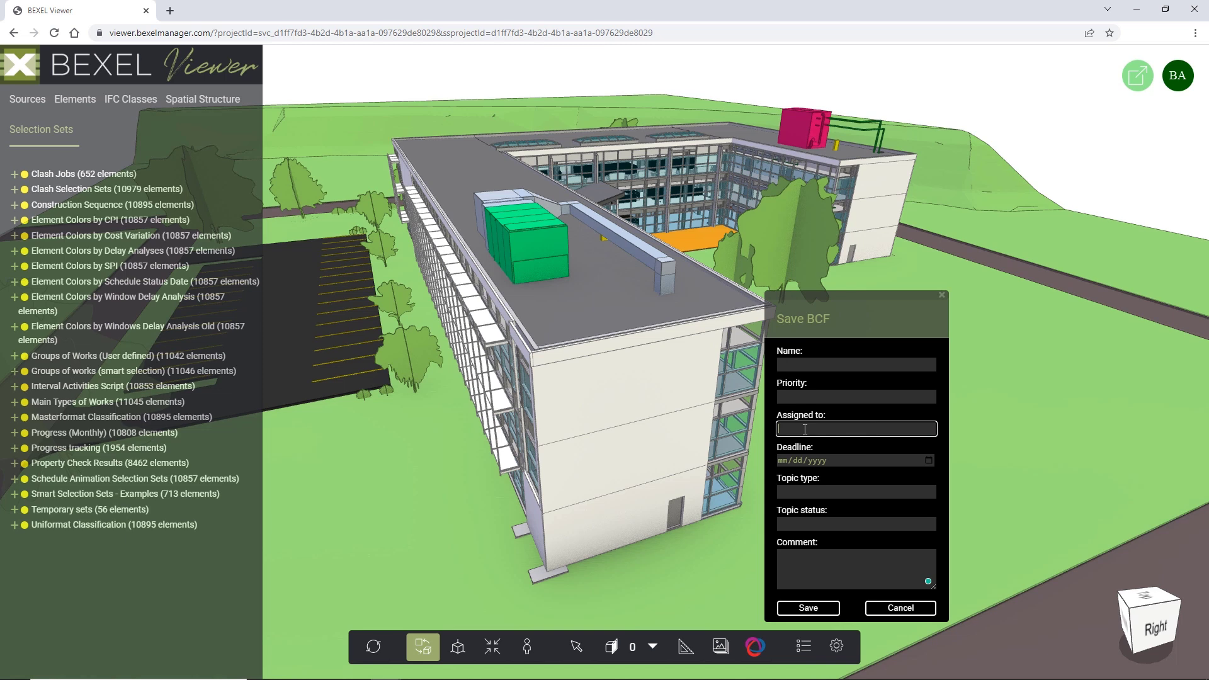
{"action": "left_click", "coordinate": [928, 460]}
{"action": "left_click", "coordinate": [927, 489]}
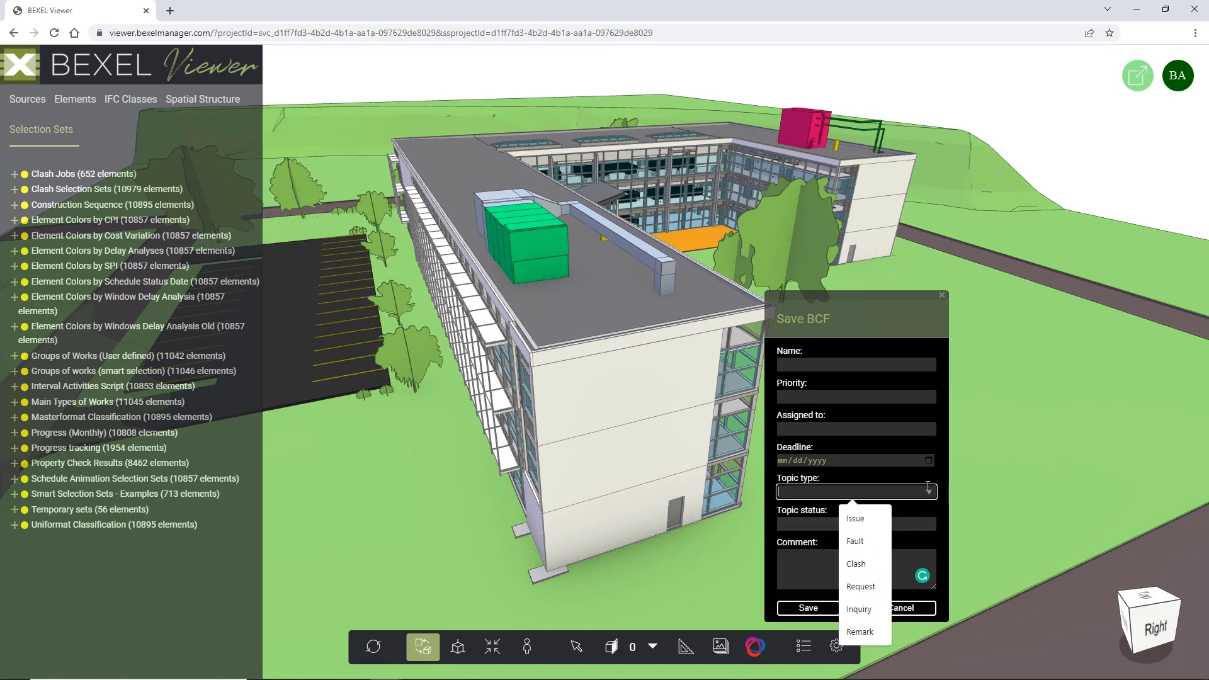
{"action": "left_click", "coordinate": [920, 524]}
{"action": "left_click", "coordinate": [917, 538]}
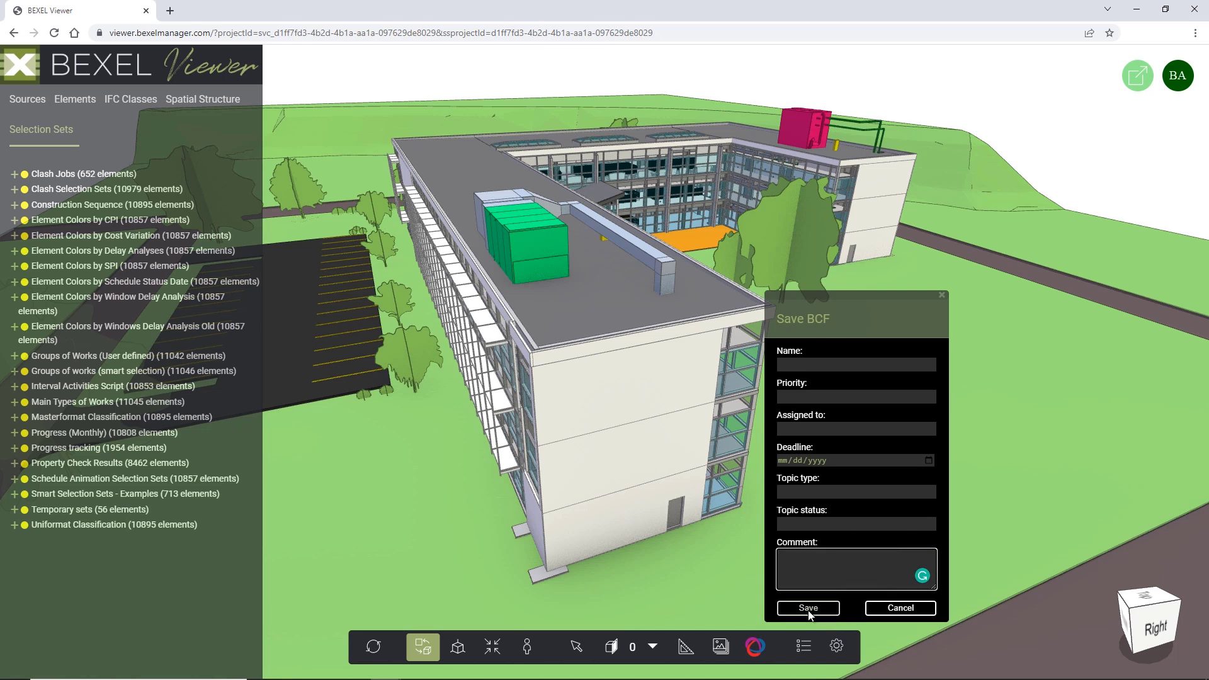
{"action": "left_click", "coordinate": [900, 606]}
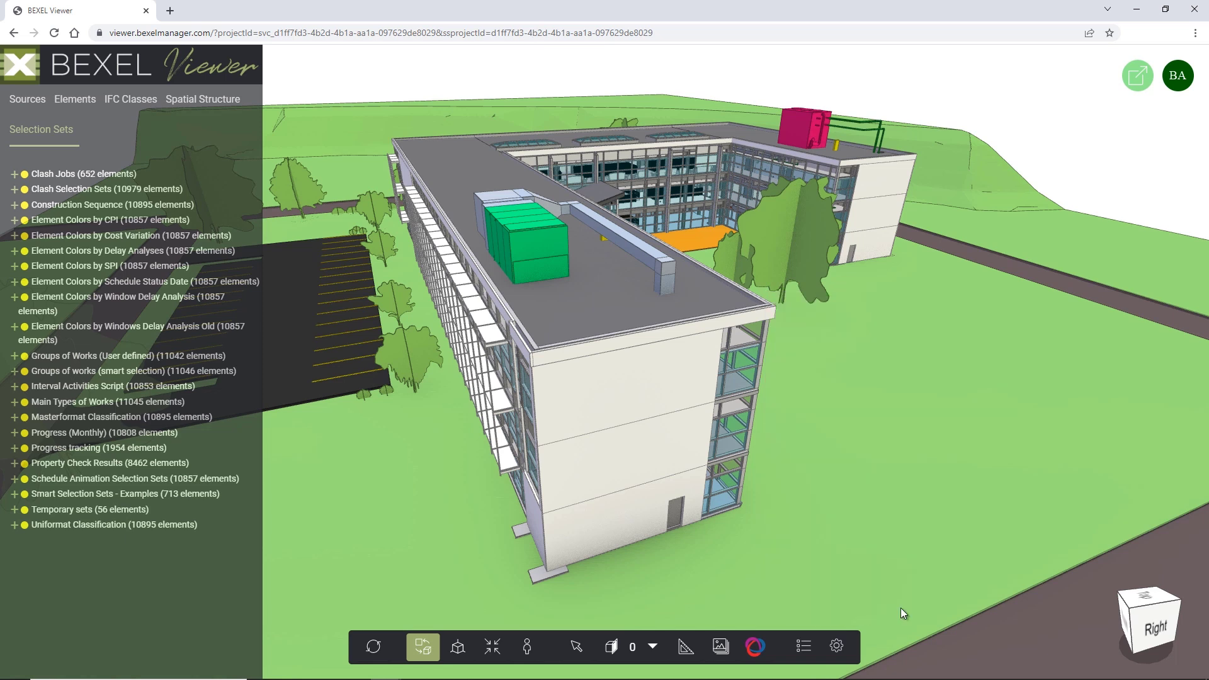
Step: Select the roof surface of the near wing, hide it, and show all elements again
{"action": "left_click_drag", "start_coordinate": [567, 464], "coordinate": [576, 489]}
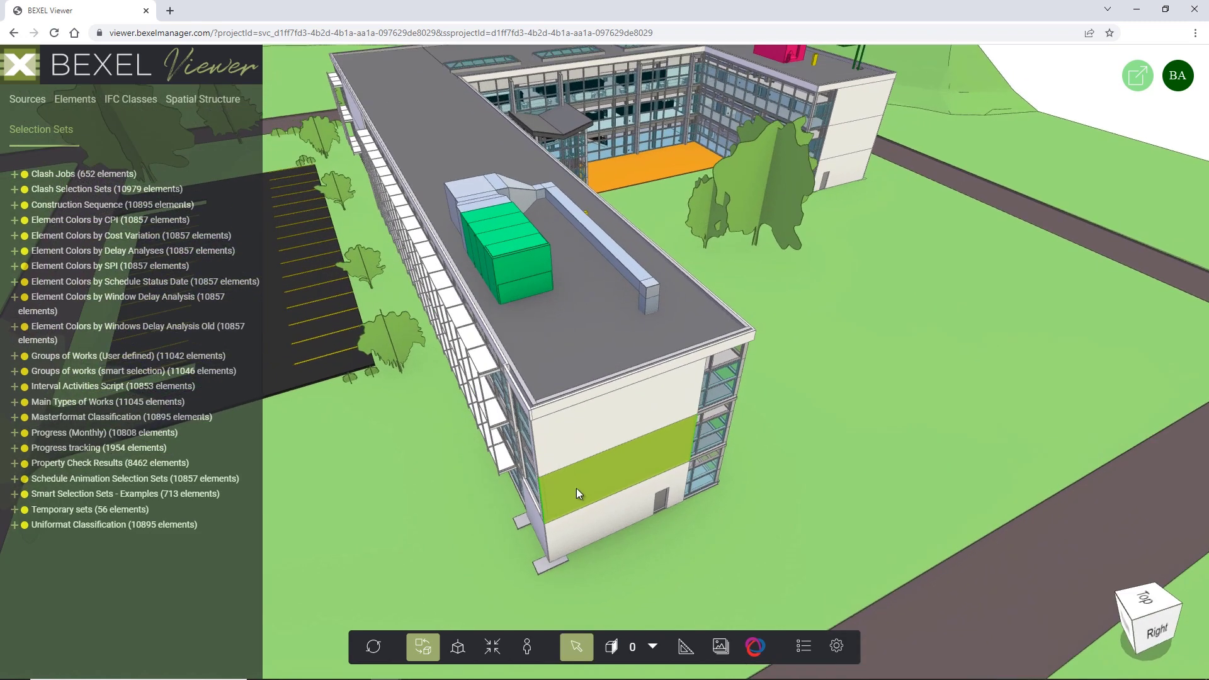
{"action": "left_click", "coordinate": [671, 345]}
{"action": "right_click", "coordinate": [671, 342]}
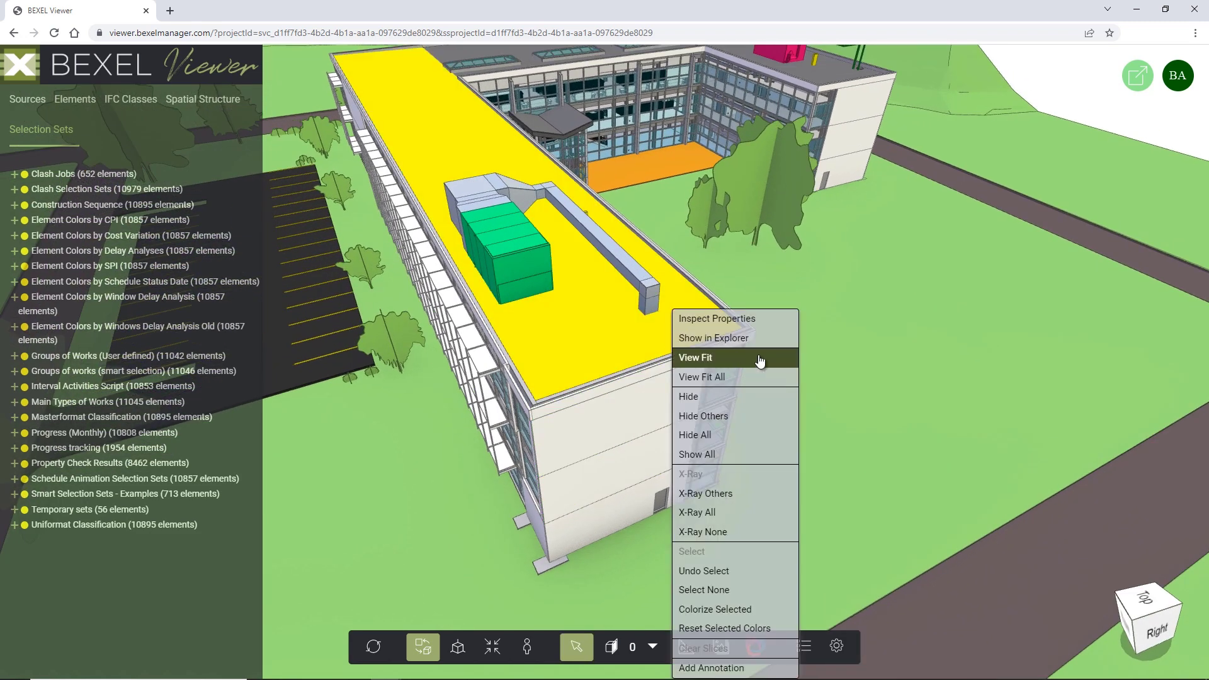
{"action": "left_click", "coordinate": [770, 395]}
{"action": "right_click", "coordinate": [685, 330]}
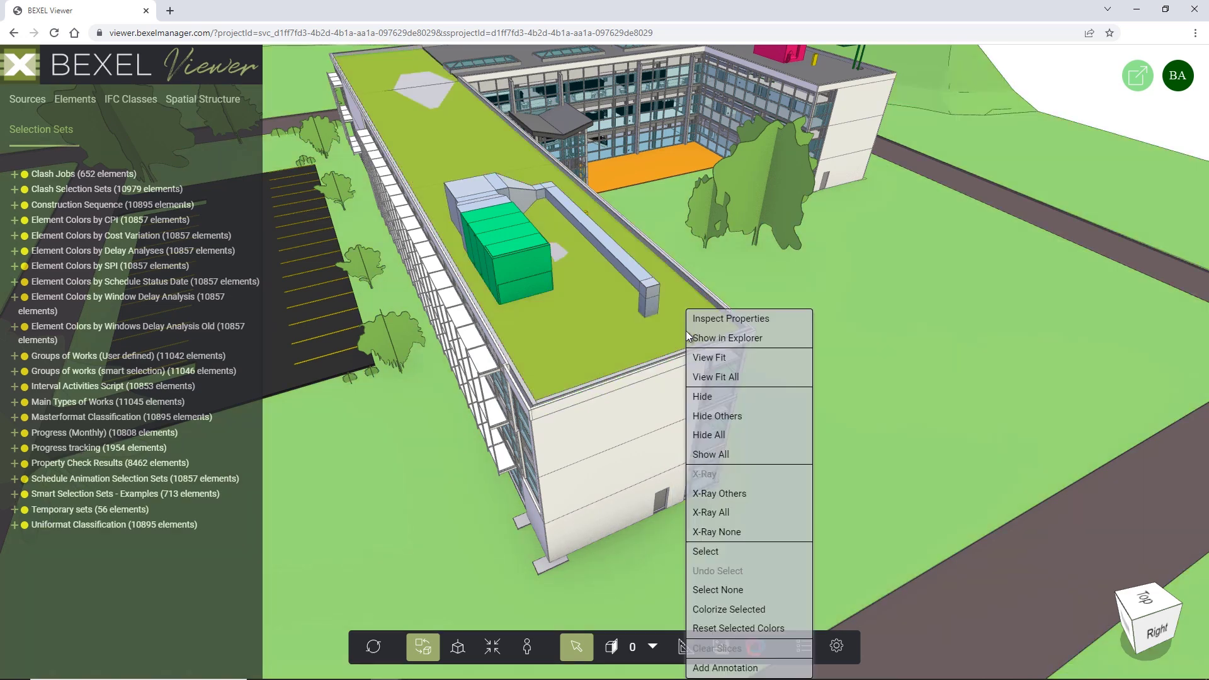
{"action": "left_click", "coordinate": [717, 456]}
Step: Hide the Construction Sequence set and bring back Exterior areas, Phase 1, Phase 2 and Phase 3 one after another
{"action": "left_click", "coordinate": [24, 206]}
{"action": "left_click", "coordinate": [33, 220]}
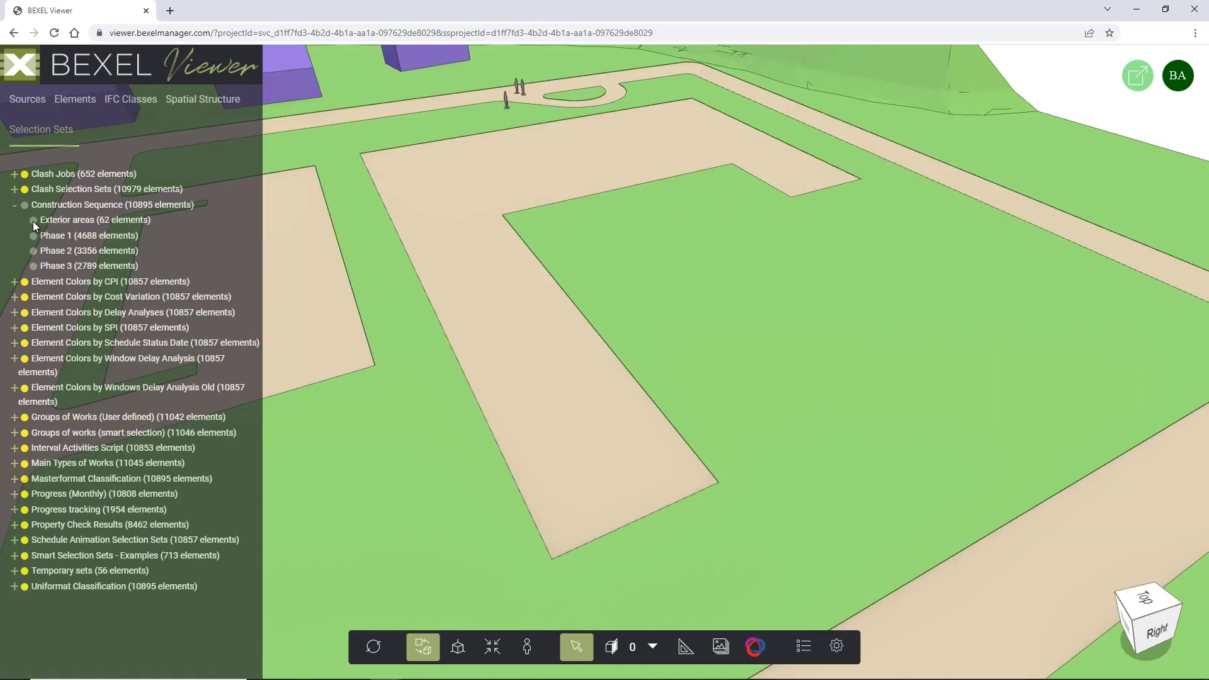
{"action": "left_click", "coordinate": [33, 236]}
{"action": "left_click", "coordinate": [33, 250]}
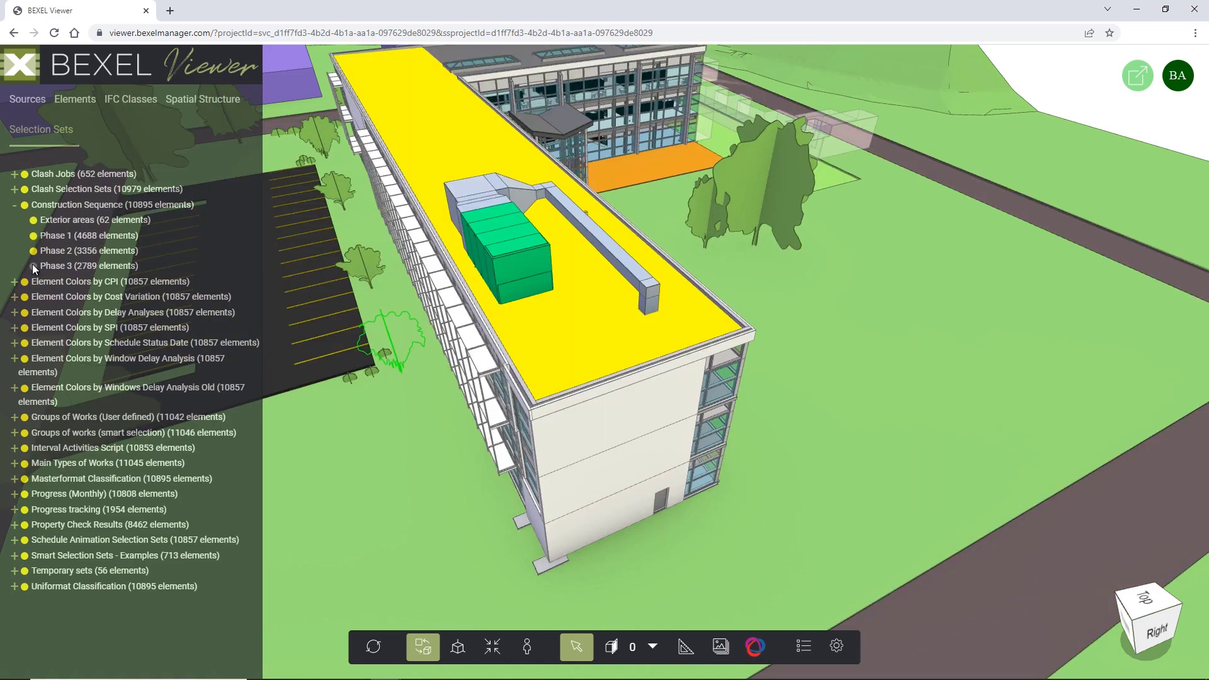
{"action": "left_click", "coordinate": [33, 265]}
Step: Select all elements of Phase 3 in the Construction Sequence and colorize them cyan
{"action": "left_click_drag", "start_coordinate": [624, 287], "coordinate": [570, 248]}
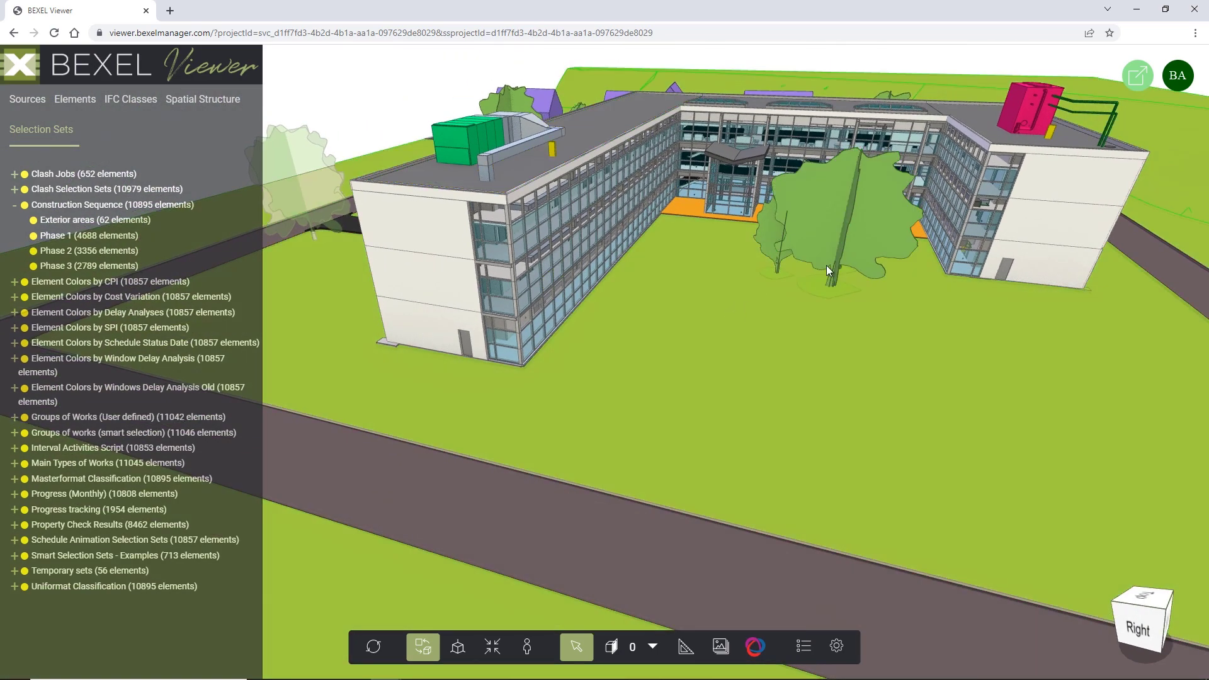
{"action": "middle_click_drag", "start_coordinate": [825, 265], "coordinate": [780, 355]}
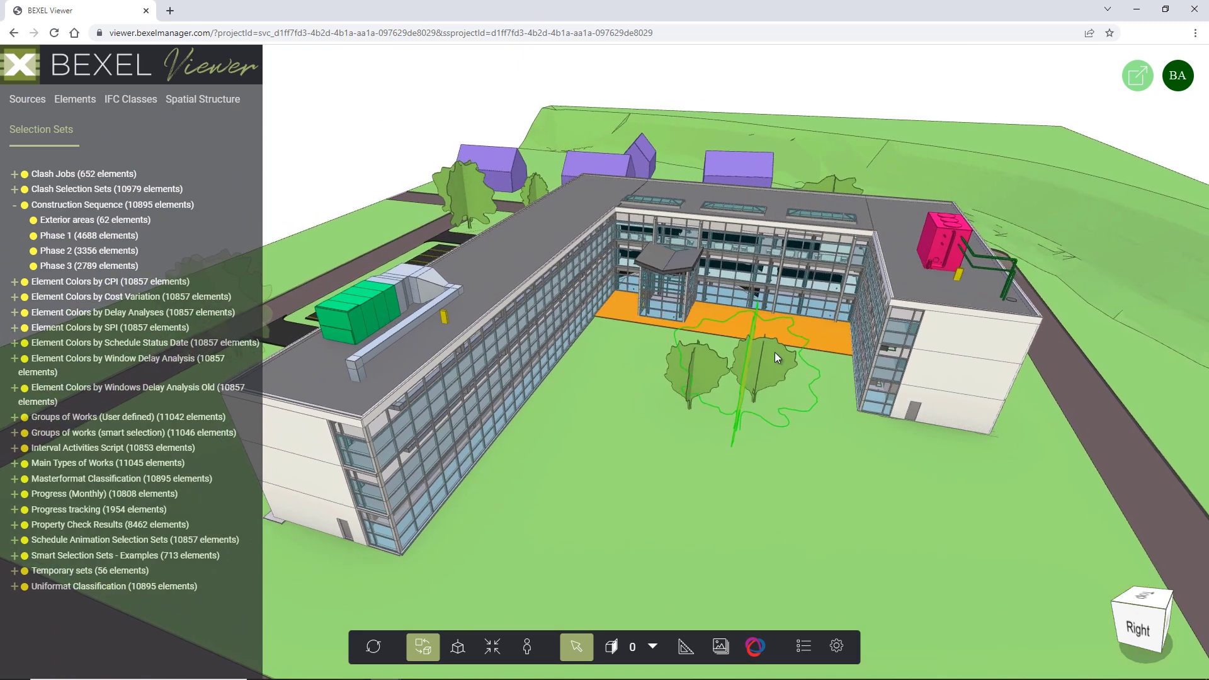
{"action": "left_click", "coordinate": [92, 268]}
{"action": "right_click", "coordinate": [92, 269]}
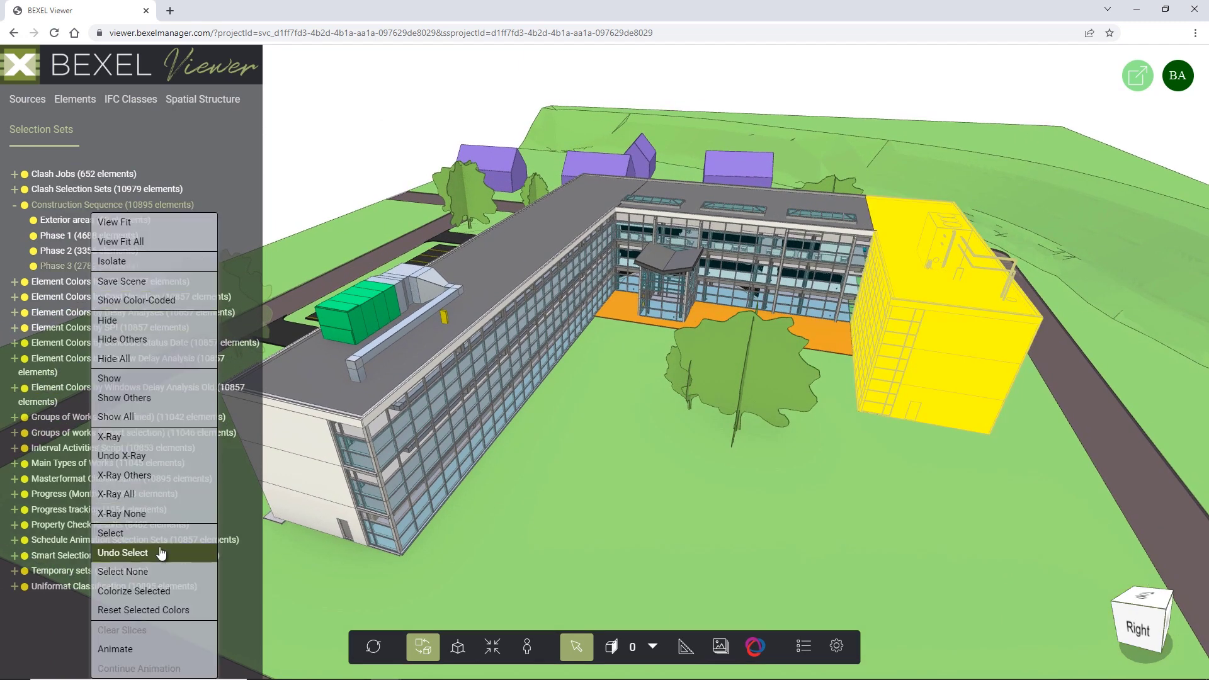
{"action": "left_click", "coordinate": [179, 591]}
{"action": "left_click_drag", "start_coordinate": [339, 427], "coordinate": [342, 403]}
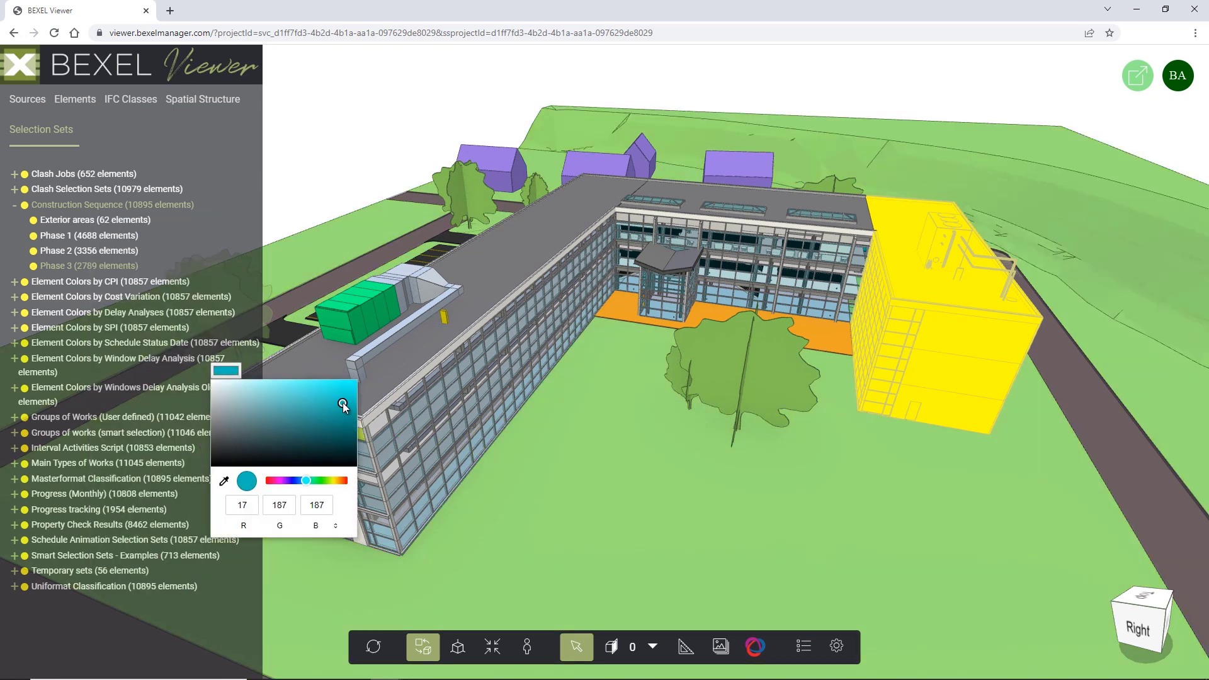
{"action": "left_click", "coordinate": [231, 372]}
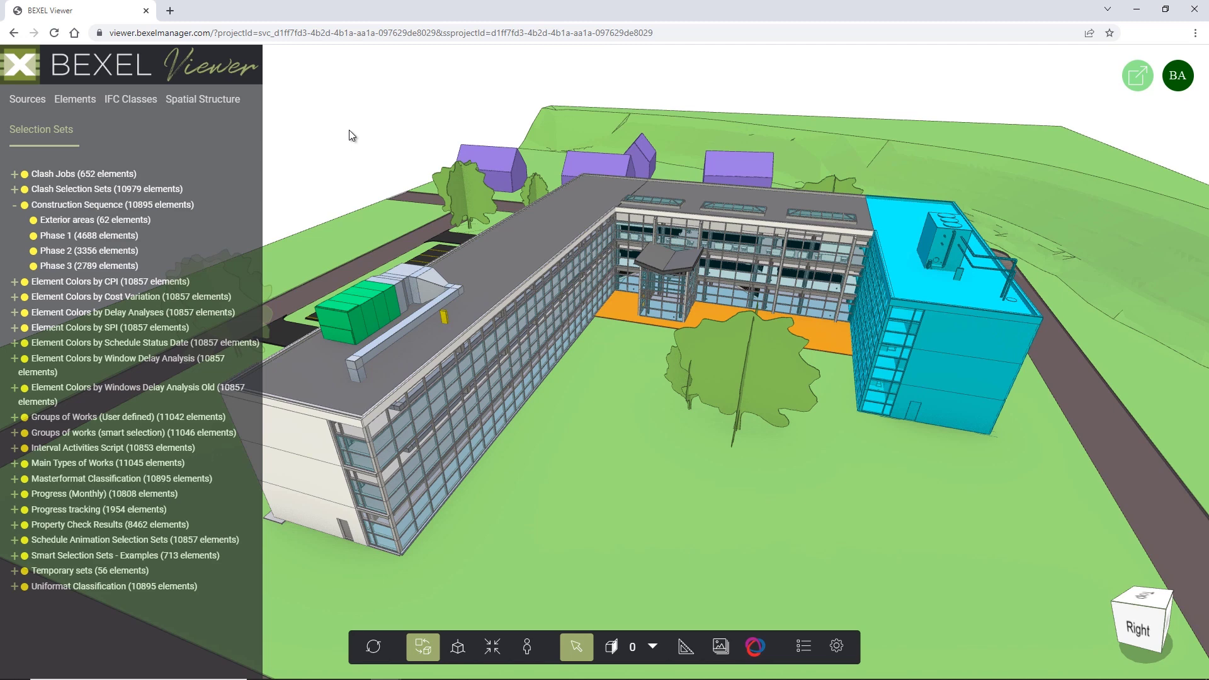
Step: Add an annotation titled "Construction sequence" to the upper end wall of the cyan wing
{"action": "right_click", "coordinate": [961, 324]}
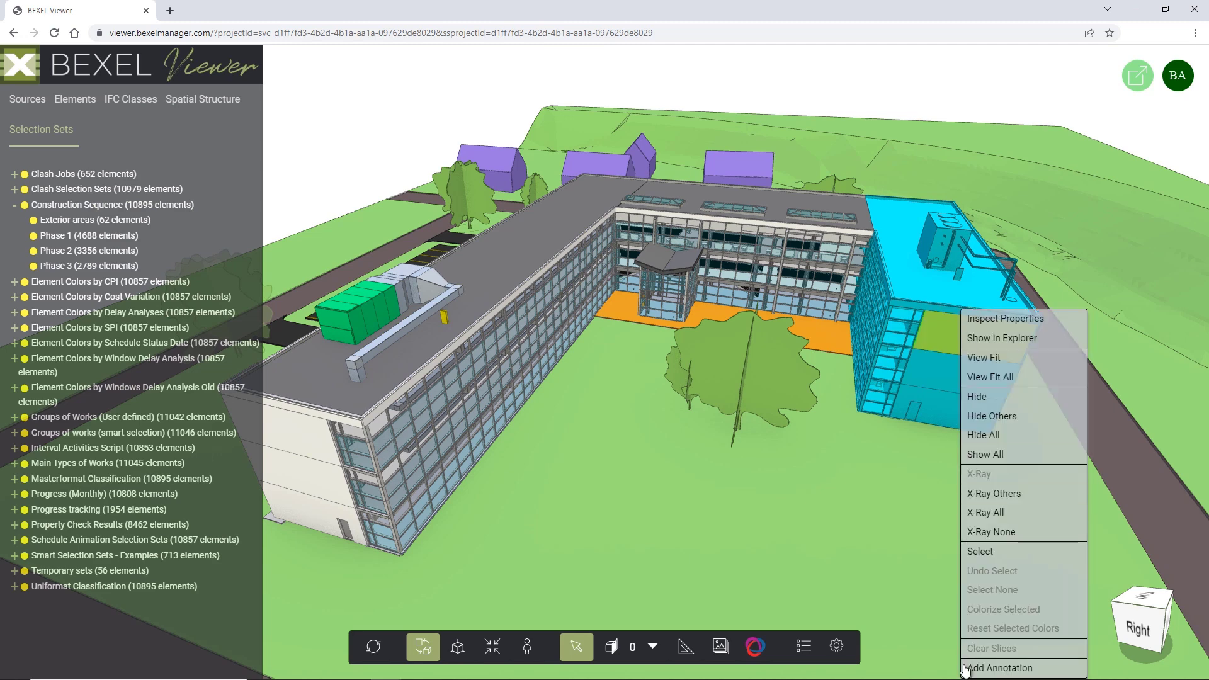
{"action": "left_click", "coordinate": [1000, 667]}
{"action": "left_click", "coordinate": [1007, 333]}
{"action": "left_click_drag", "start_coordinate": [994, 327], "coordinate": [1032, 335]}
{"action": "type", "text": "Construction sequence"}
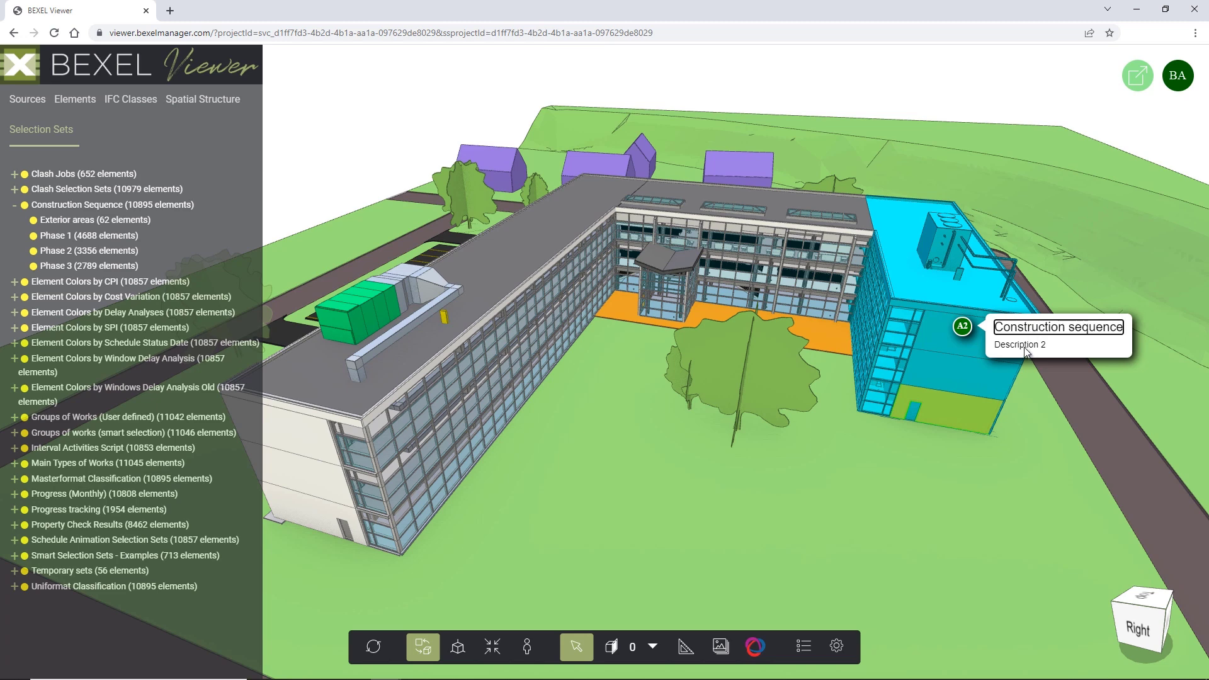
Step: Clear the annotation's default description and remove the annotation marker from the wall
{"action": "left_click", "coordinate": [1024, 347]}
{"action": "left_click_drag", "start_coordinate": [1049, 349], "coordinate": [995, 350]}
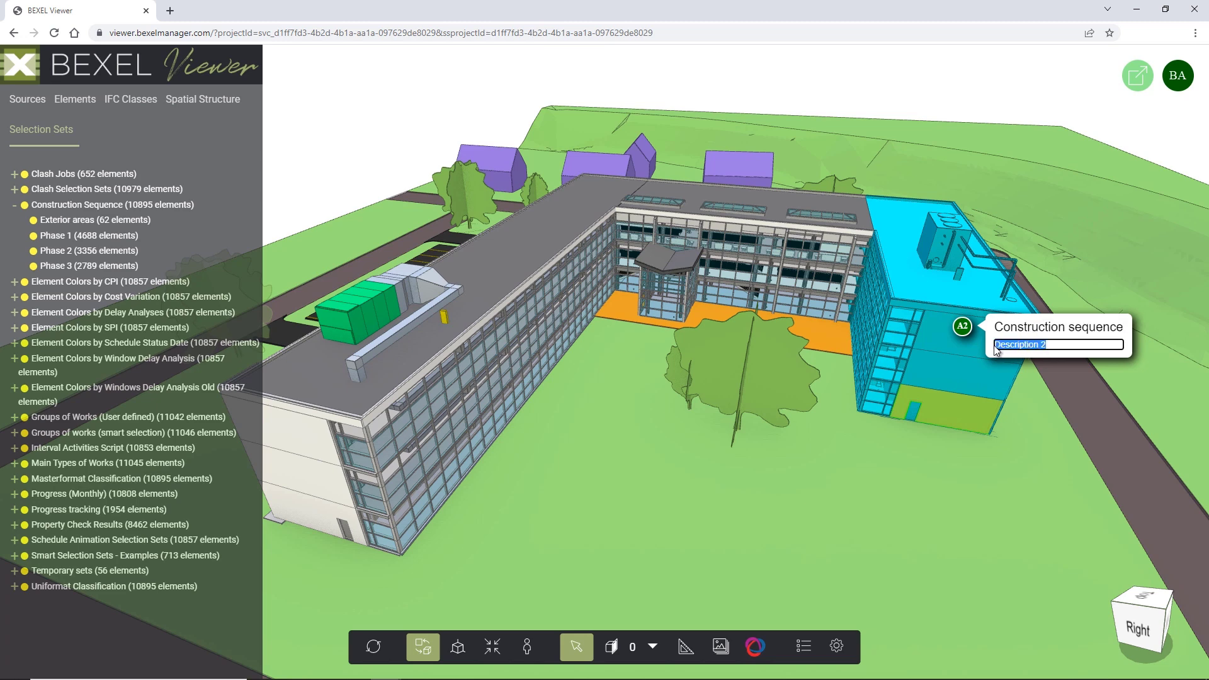
{"action": "key", "text": "BackSpace"}
{"action": "key", "text": "Return"}
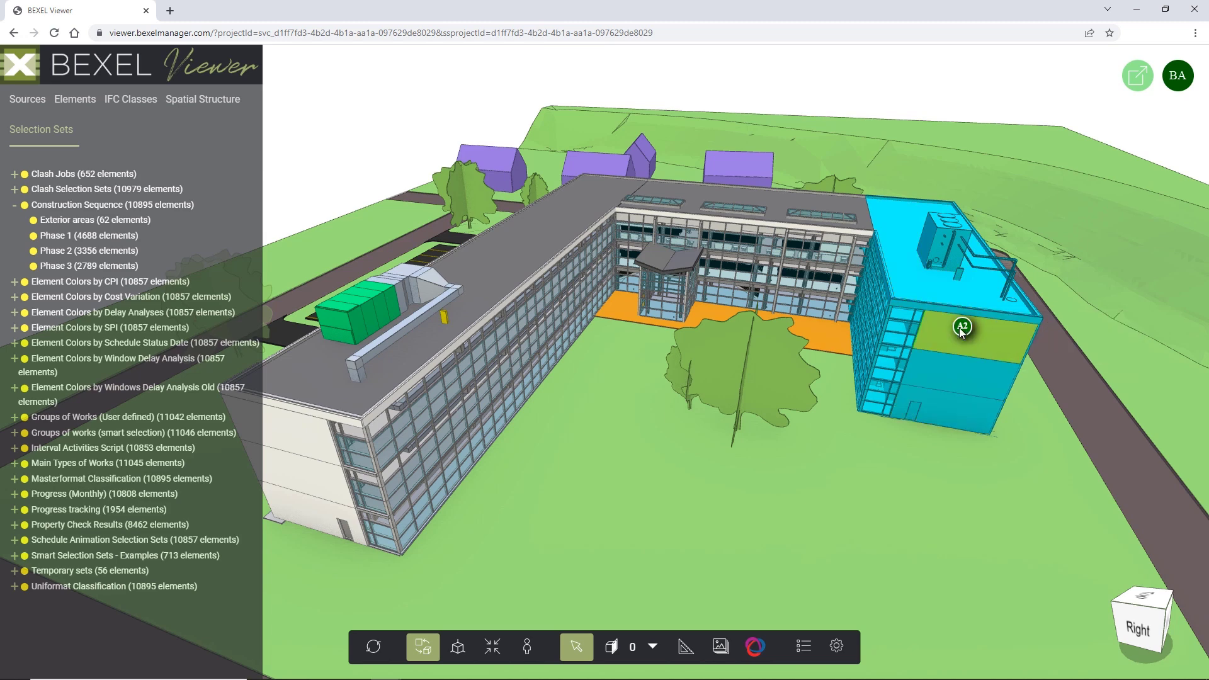
{"action": "left_click", "coordinate": [986, 338]}
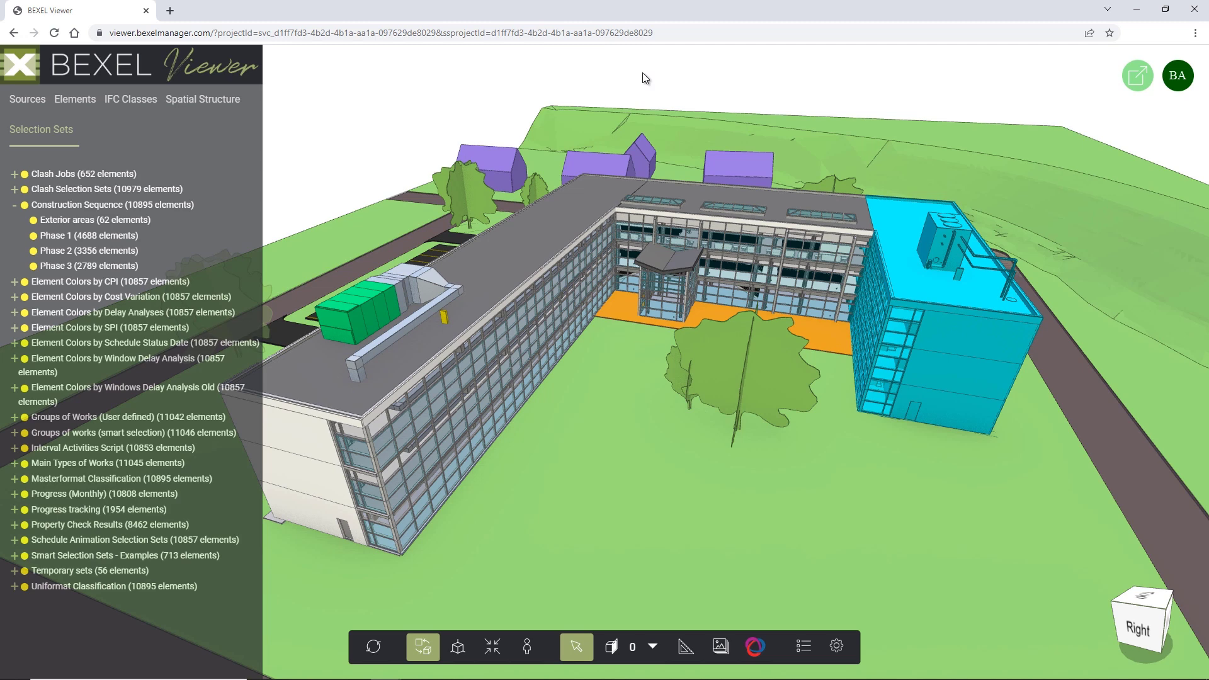
Step: Reset the model's colors and show the Schedule Animation Selection Sets color-coded
{"action": "right_click", "coordinate": [641, 78]}
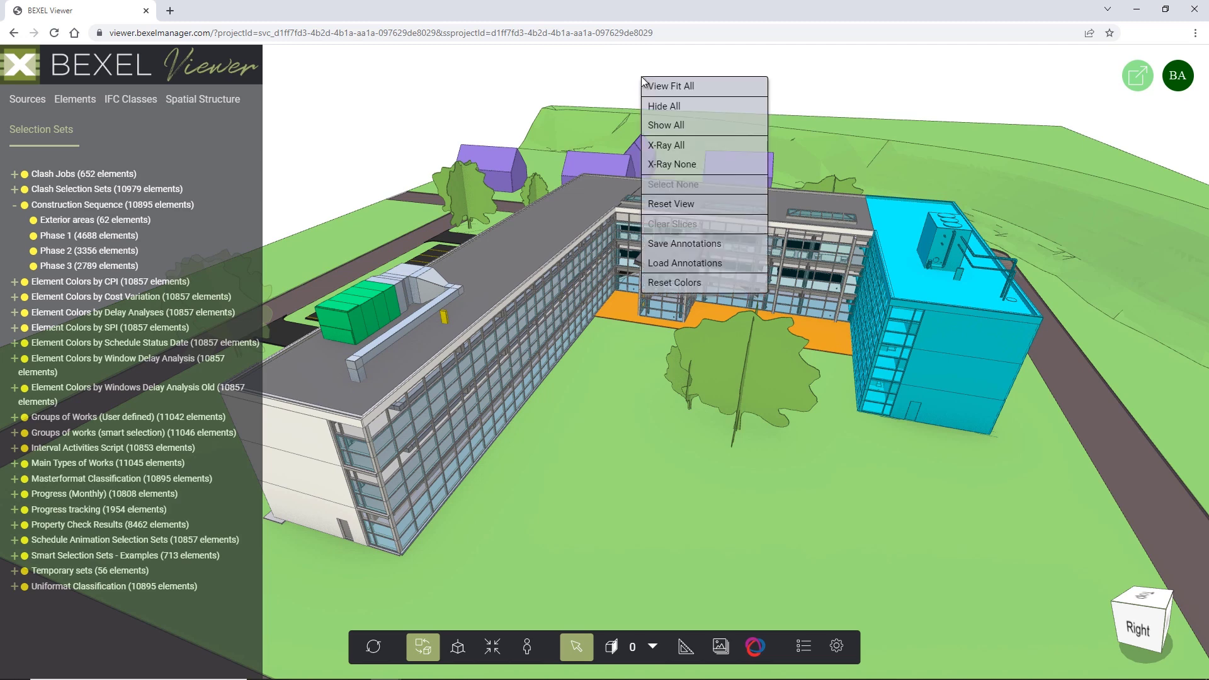
{"action": "left_click", "coordinate": [675, 281]}
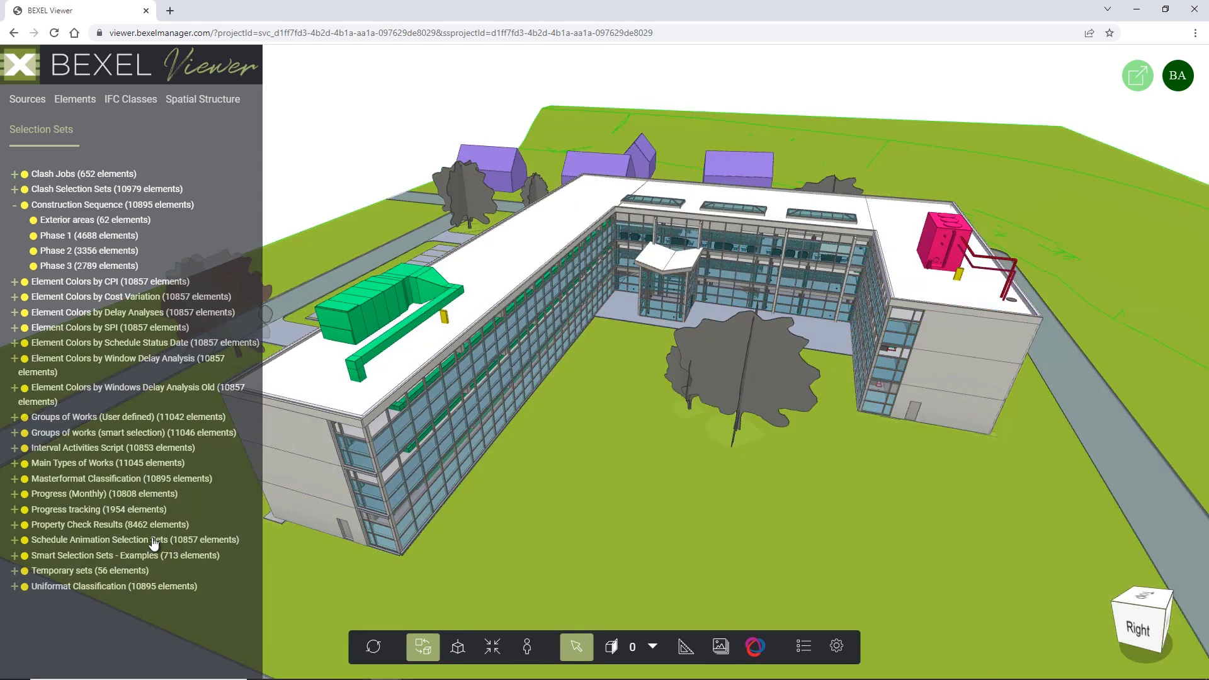
{"action": "right_click", "coordinate": [138, 544]}
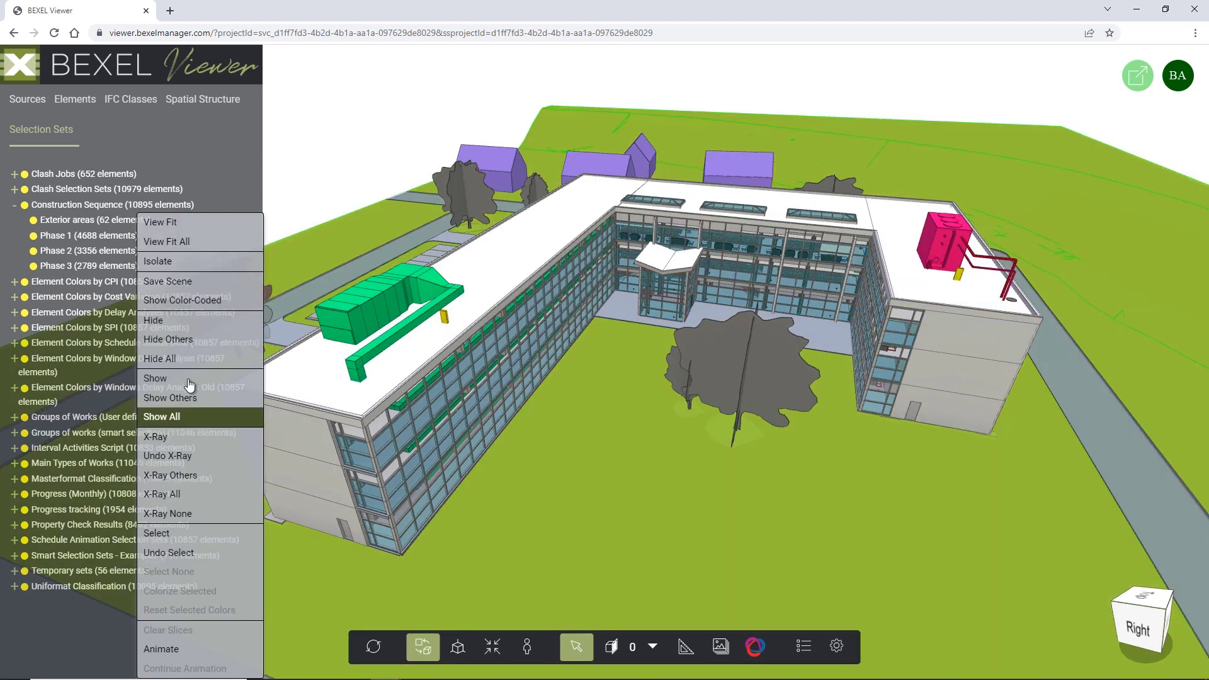
{"action": "left_click", "coordinate": [209, 307]}
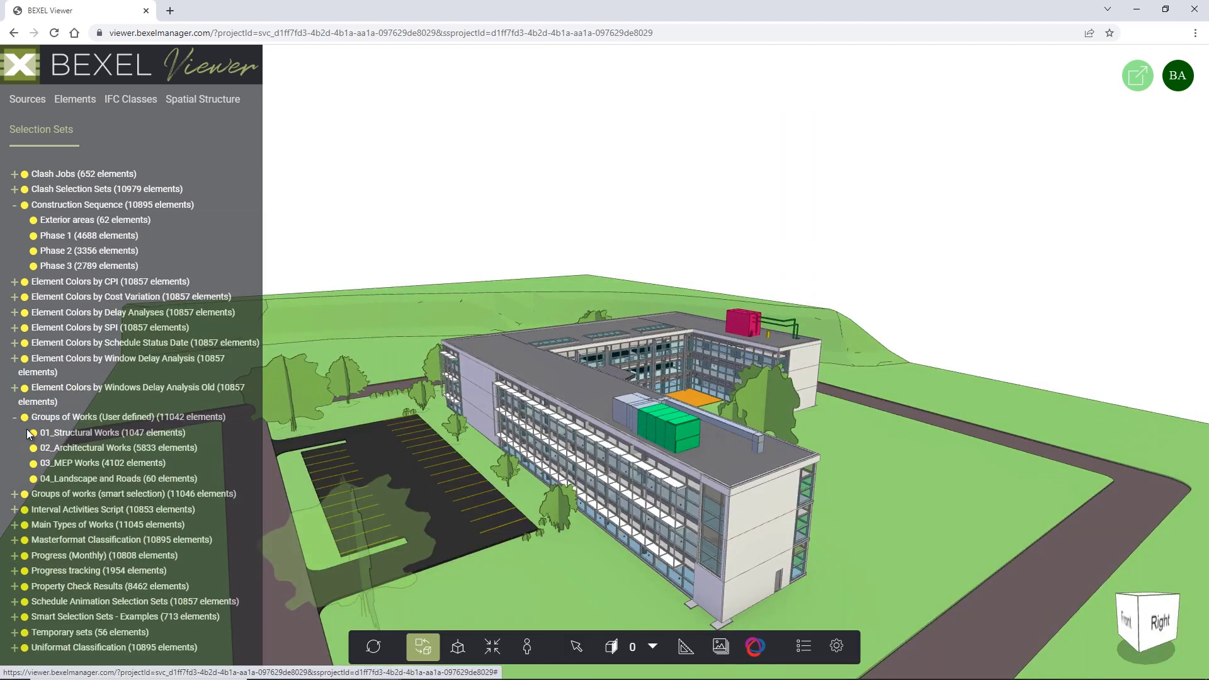
Step: Select the 01_Structural Works elements in Groups of Works (User defined) and colorize them dark green
{"action": "right_click", "coordinate": [109, 434]}
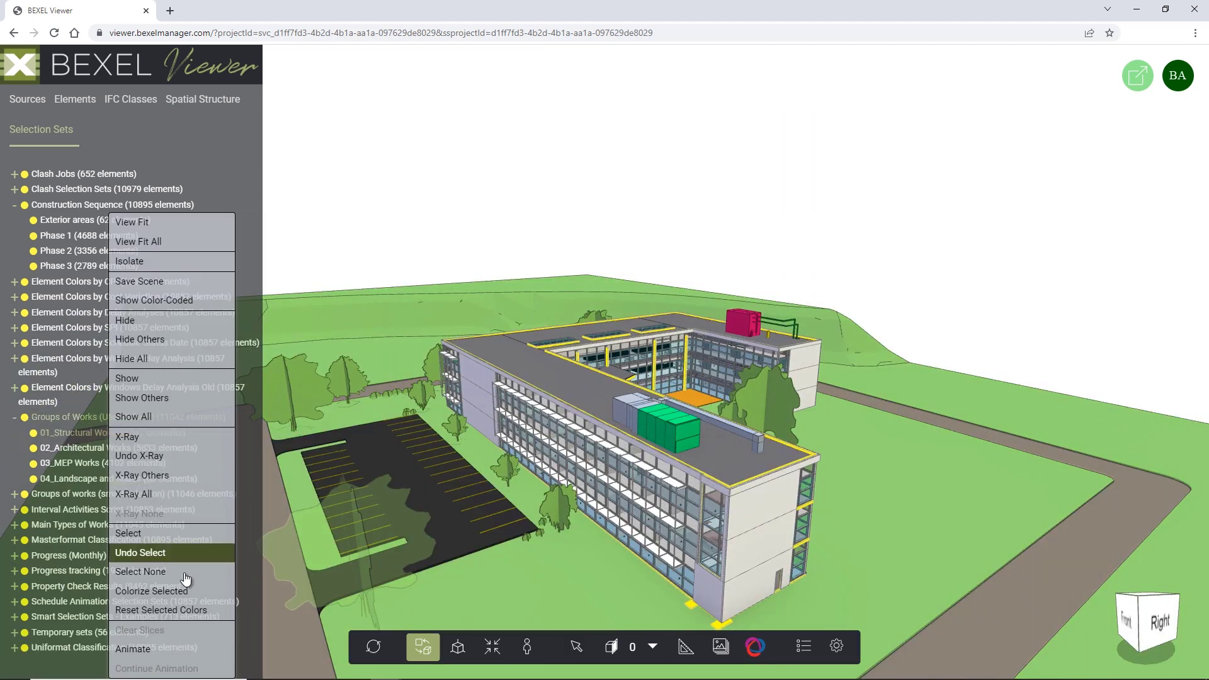
{"action": "left_click", "coordinate": [201, 591]}
{"action": "left_click", "coordinate": [320, 435]}
{"action": "left_click", "coordinate": [224, 370]}
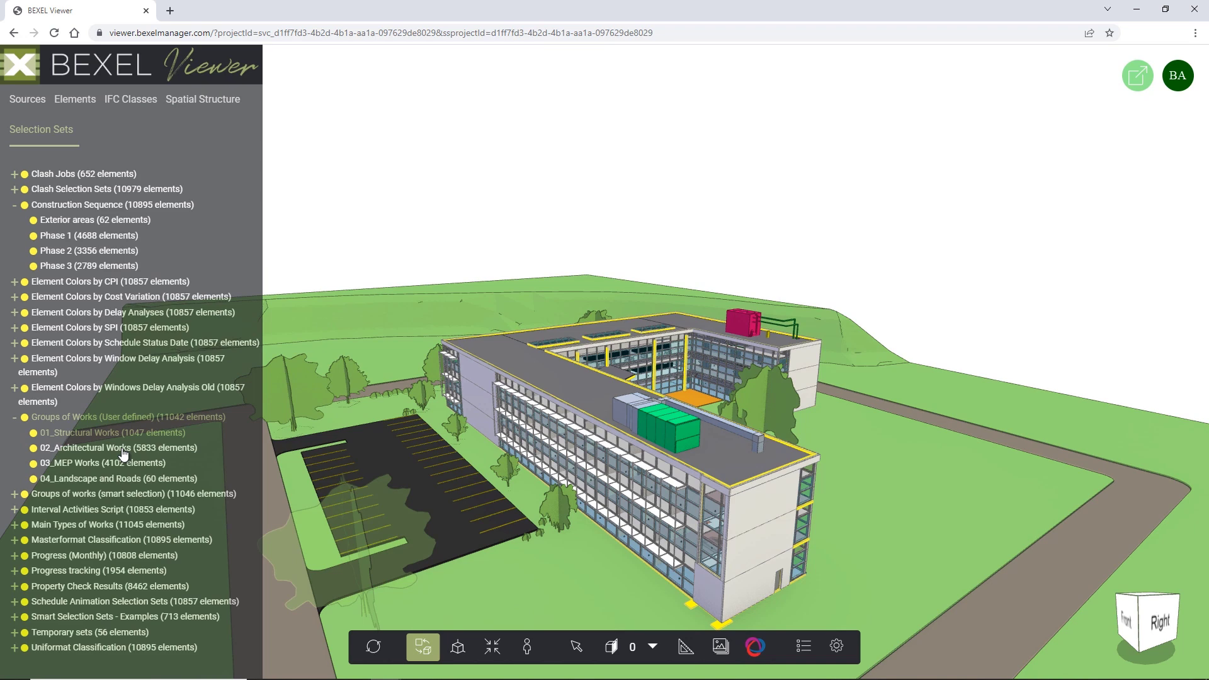
Step: Select the 02_Architectural Works elements and colorize them purple
{"action": "right_click", "coordinate": [124, 448]}
{"action": "left_click", "coordinate": [165, 590]}
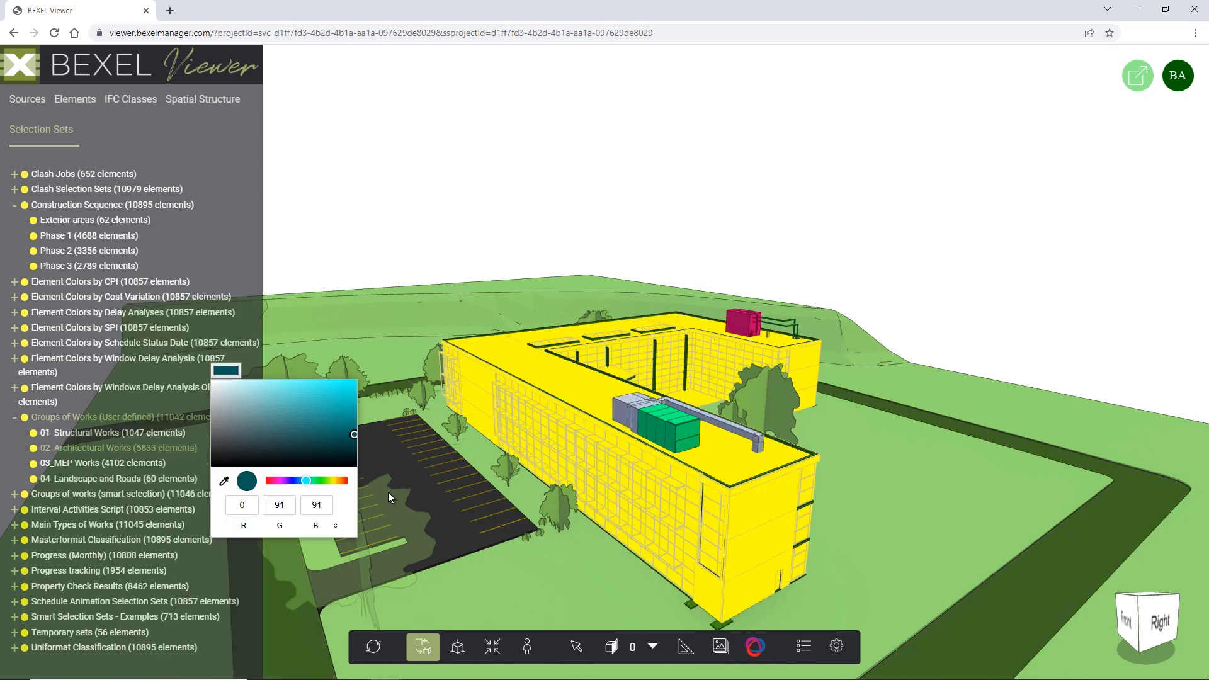
{"action": "left_click", "coordinate": [270, 480]}
{"action": "left_click", "coordinate": [299, 436]}
{"action": "left_click", "coordinate": [225, 370]}
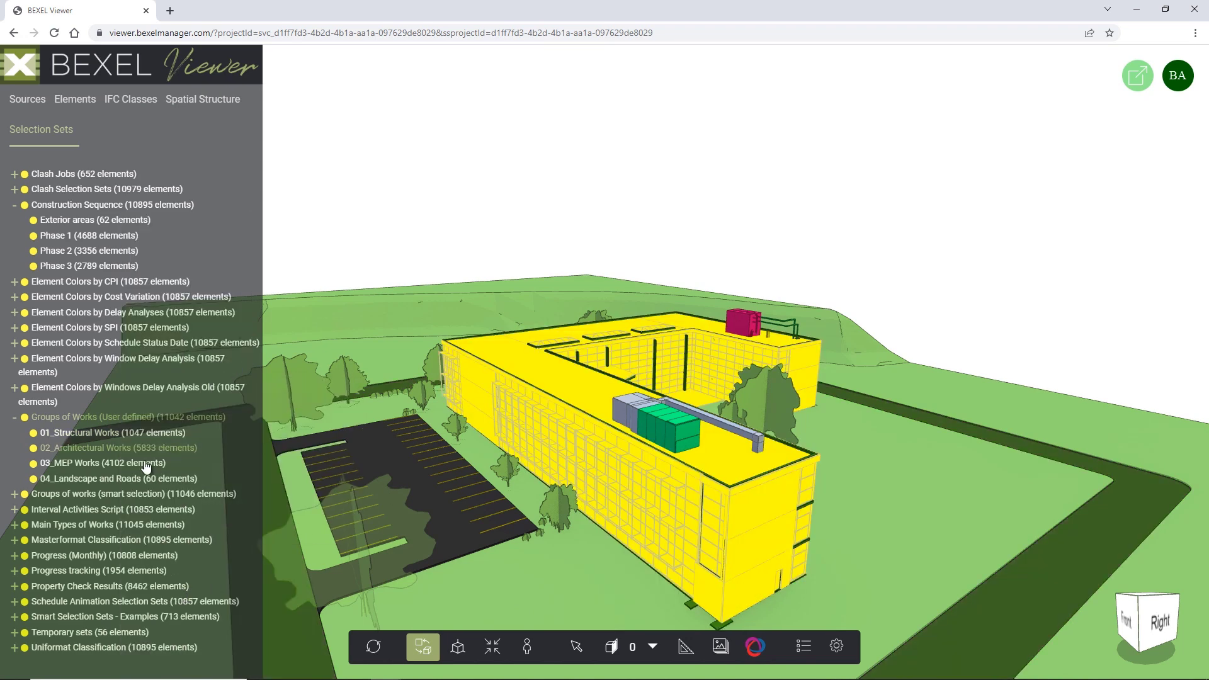
Step: Select the 03_MEP Works elements and colorize them dark red with RGB 143, 10, 10
{"action": "right_click", "coordinate": [146, 463]}
{"action": "left_click", "coordinate": [187, 590]}
{"action": "left_click", "coordinate": [345, 421]}
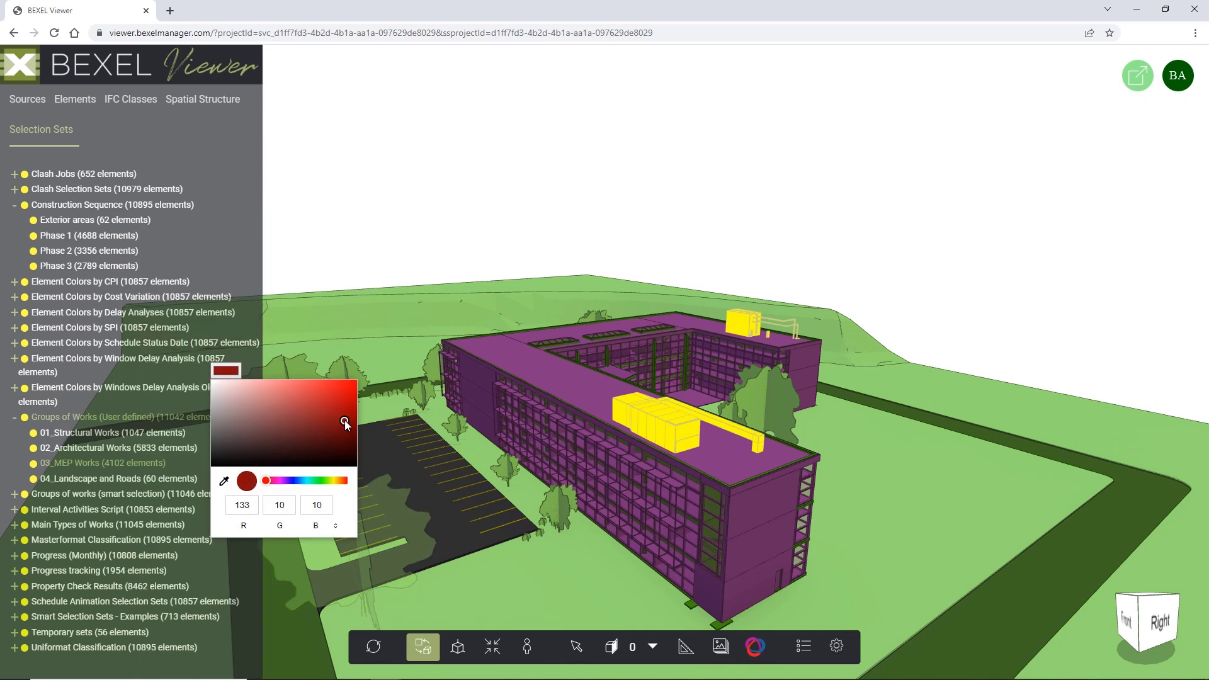
{"action": "left_click", "coordinate": [223, 370]}
Step: Select the 04_Landscape and Roads elements, colorize them light yellow and clear the selection
{"action": "right_click", "coordinate": [125, 479]}
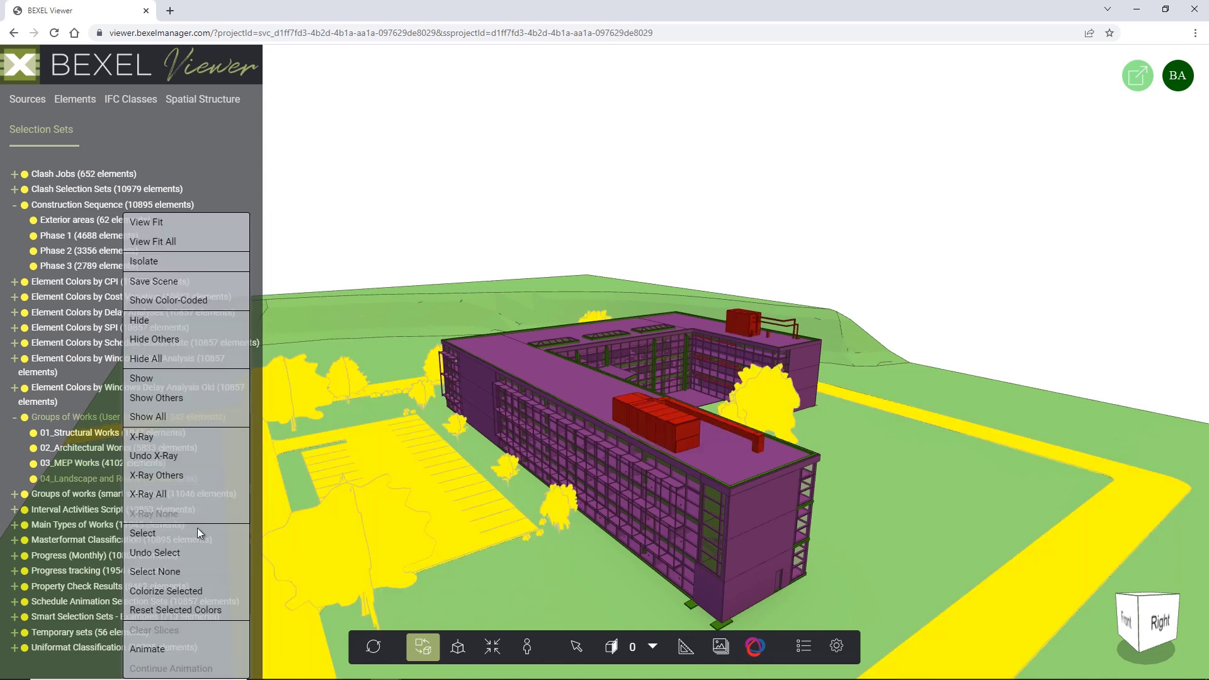
{"action": "left_click", "coordinate": [201, 590]}
{"action": "left_click", "coordinate": [319, 478]}
{"action": "left_click", "coordinate": [331, 478]}
{"action": "left_click", "coordinate": [347, 437]}
{"action": "left_click", "coordinate": [306, 385]}
{"action": "left_click", "coordinate": [225, 371]}
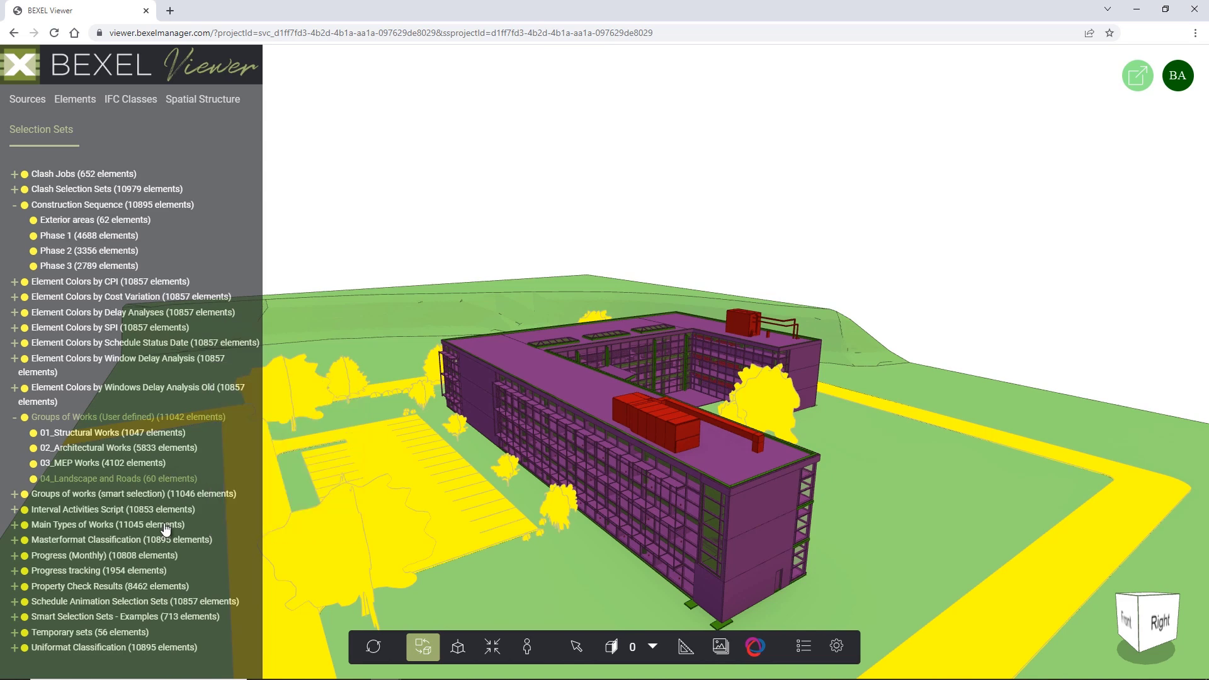
{"action": "left_click", "coordinate": [304, 238]}
Step: Show Groups of Works (User defined) color-coded, followed by the Schedule Animation Selection Sets
{"action": "right_click", "coordinate": [87, 417]}
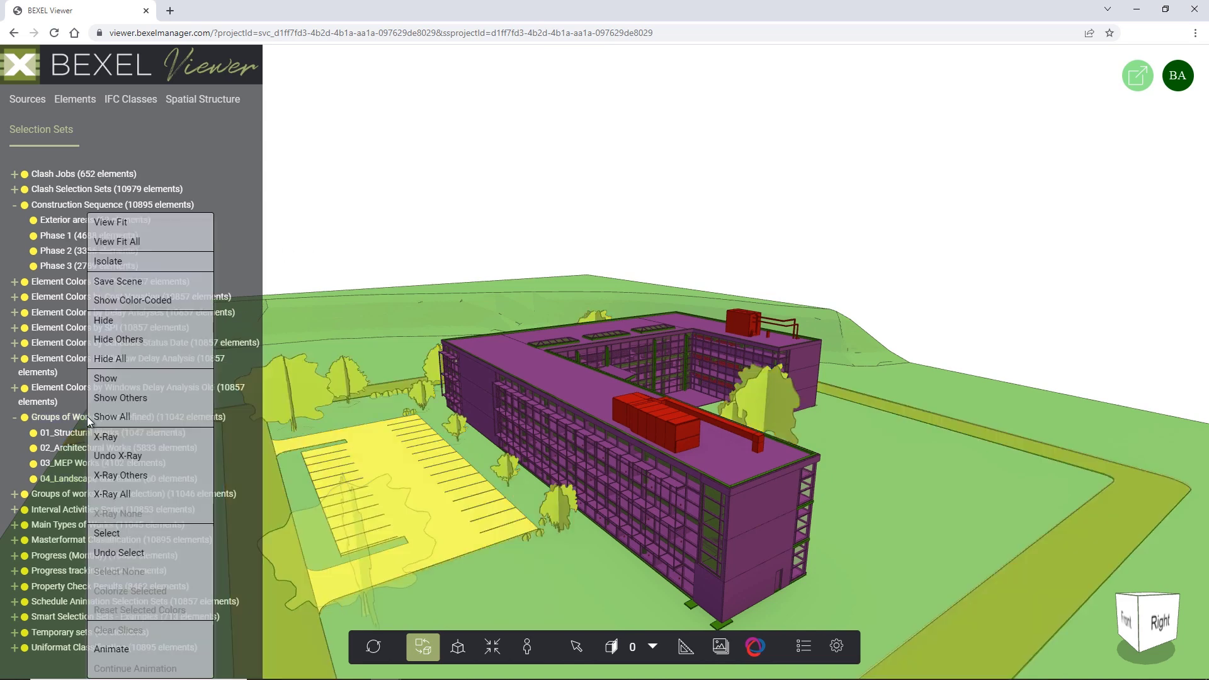
{"action": "left_click", "coordinate": [148, 295]}
{"action": "right_click", "coordinate": [96, 606]}
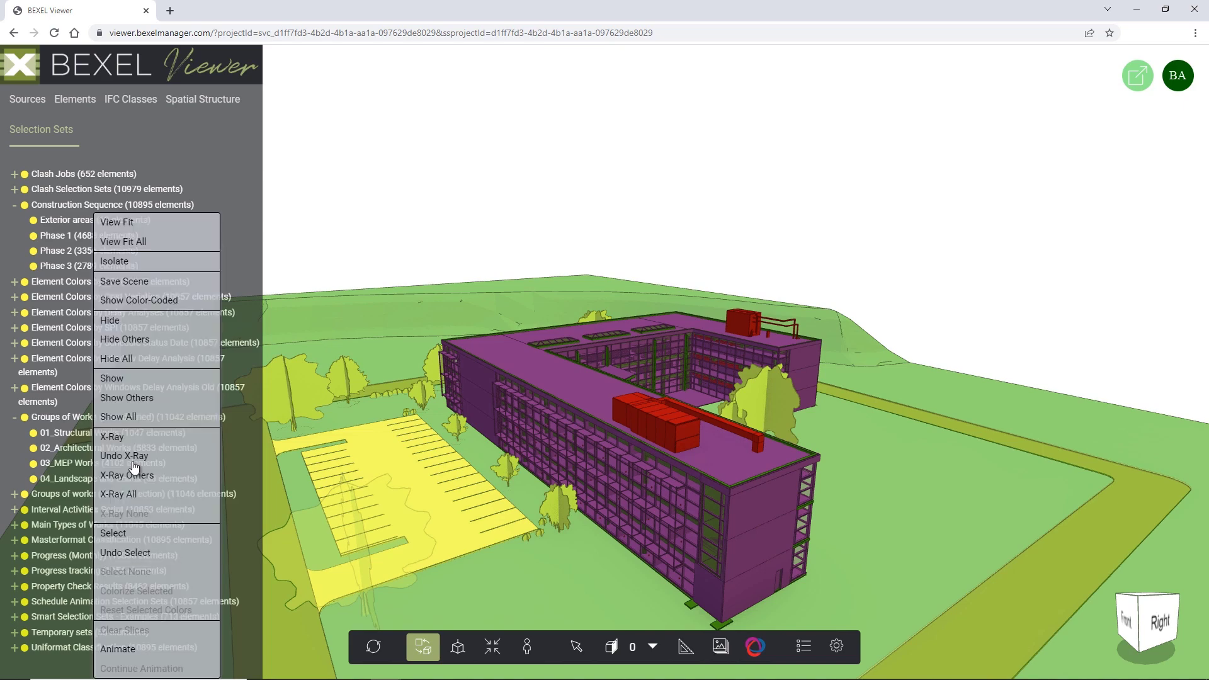
{"action": "left_click", "coordinate": [160, 301]}
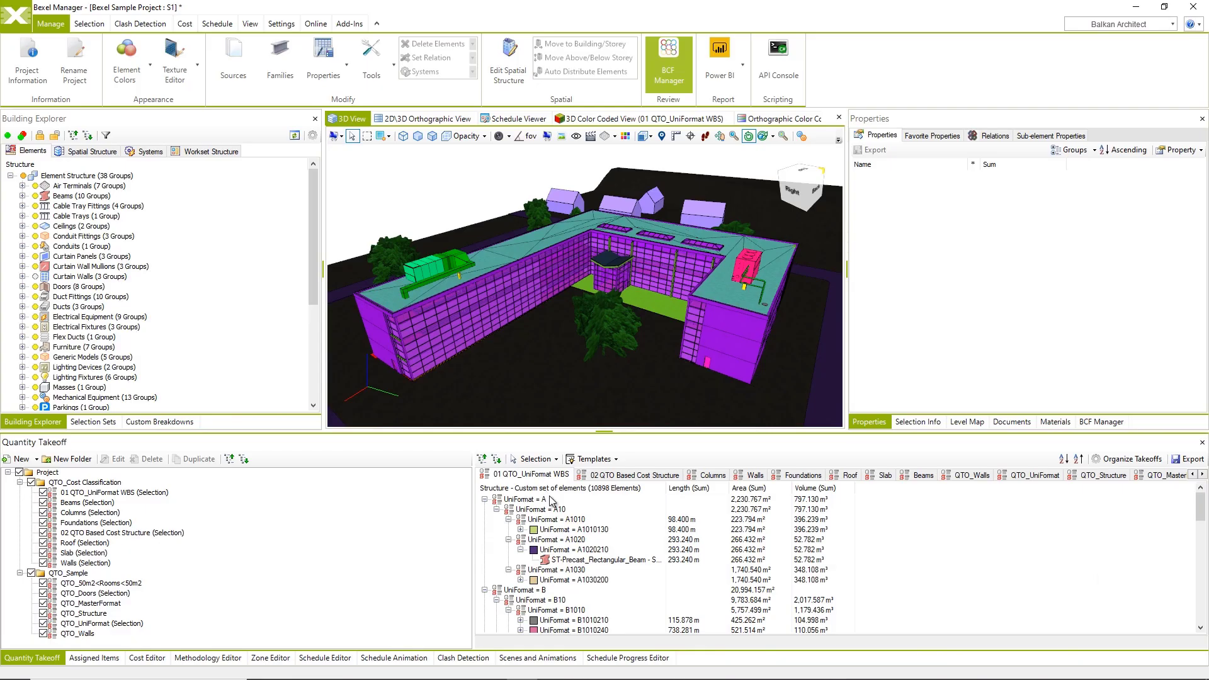
Step: Switch to Bexel Manager, add a BCF issue titled "Uniformat Color Coding" in the BCF Manager and save the BCF file
{"action": "scroll", "coordinate": [581, 546], "scroll_direction": "up", "scroll_amount": 5}
{"action": "left_click", "coordinate": [672, 71]}
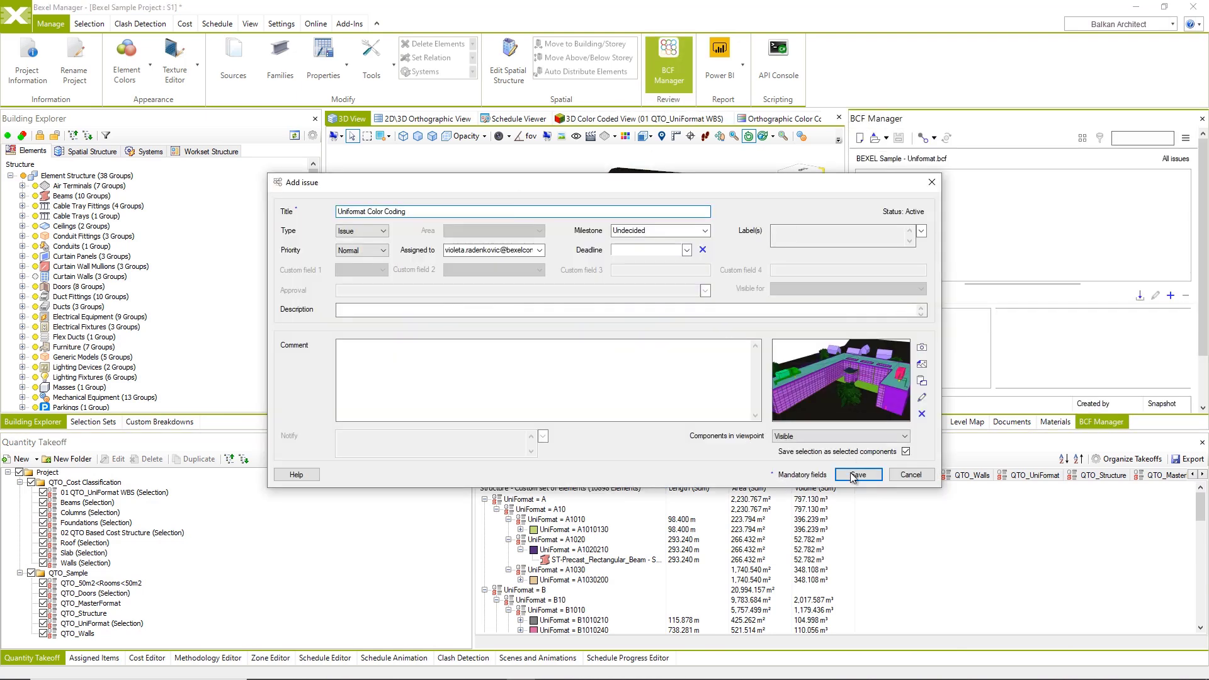
{"action": "left_click", "coordinate": [856, 474]}
{"action": "left_click", "coordinate": [899, 137]}
{"action": "left_click", "coordinate": [463, 343]}
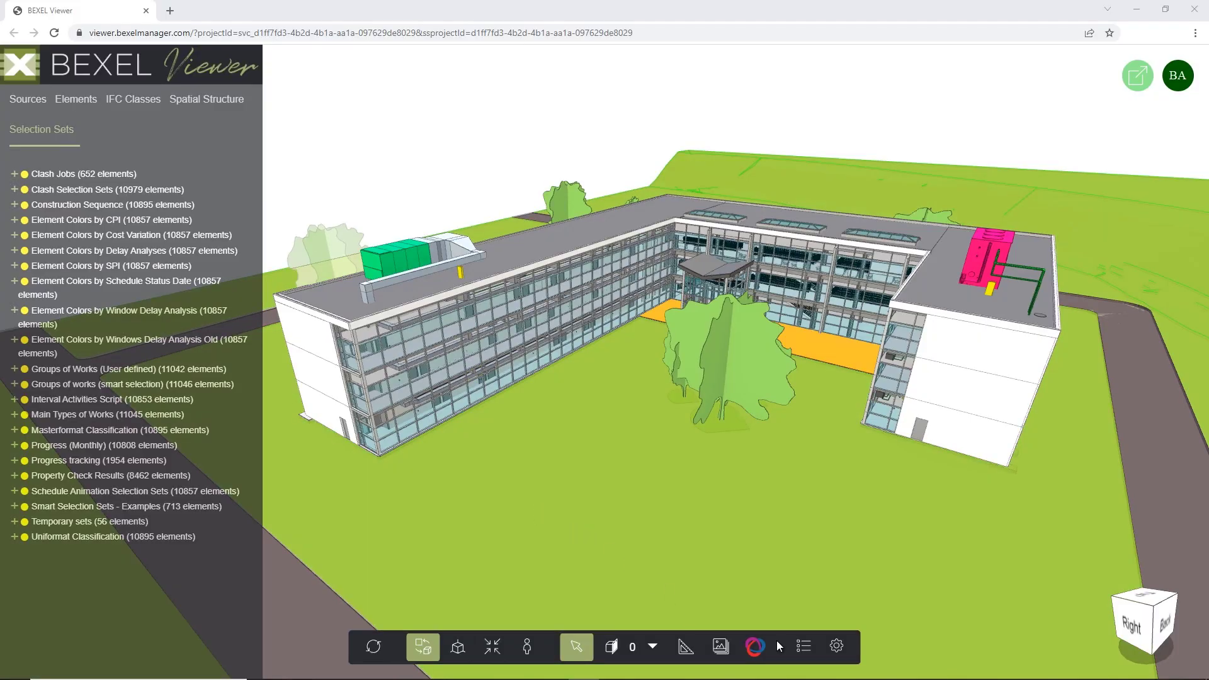
Step: Switch to BEXEL Viewer and load the BCF file "BEXEL Sample - Uniformat" onto the model
{"action": "left_click", "coordinate": [755, 646]}
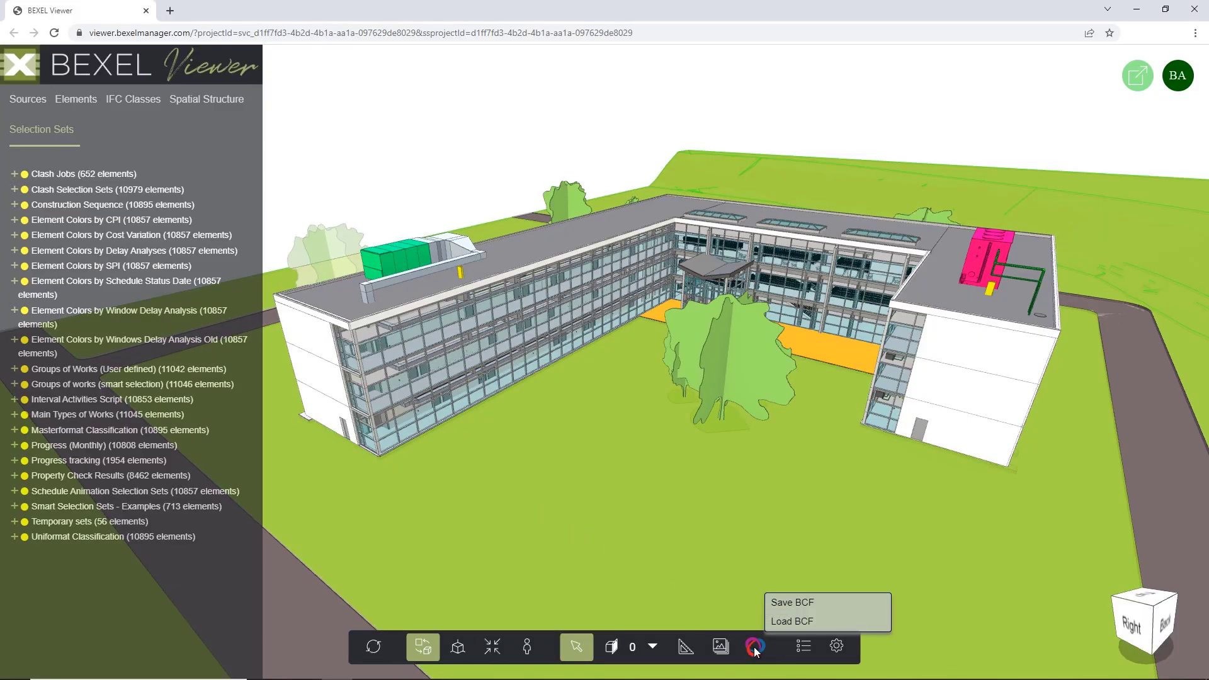
{"action": "left_click", "coordinate": [780, 623]}
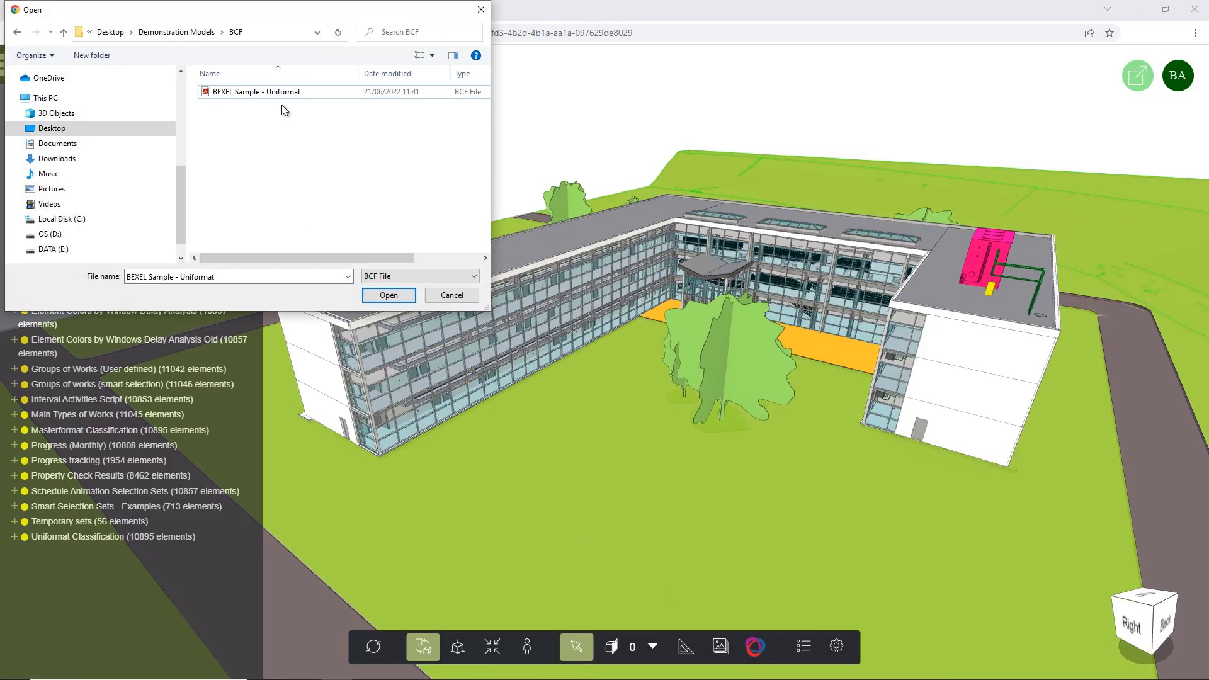
{"action": "left_click", "coordinate": [281, 94]}
{"action": "left_click", "coordinate": [389, 295]}
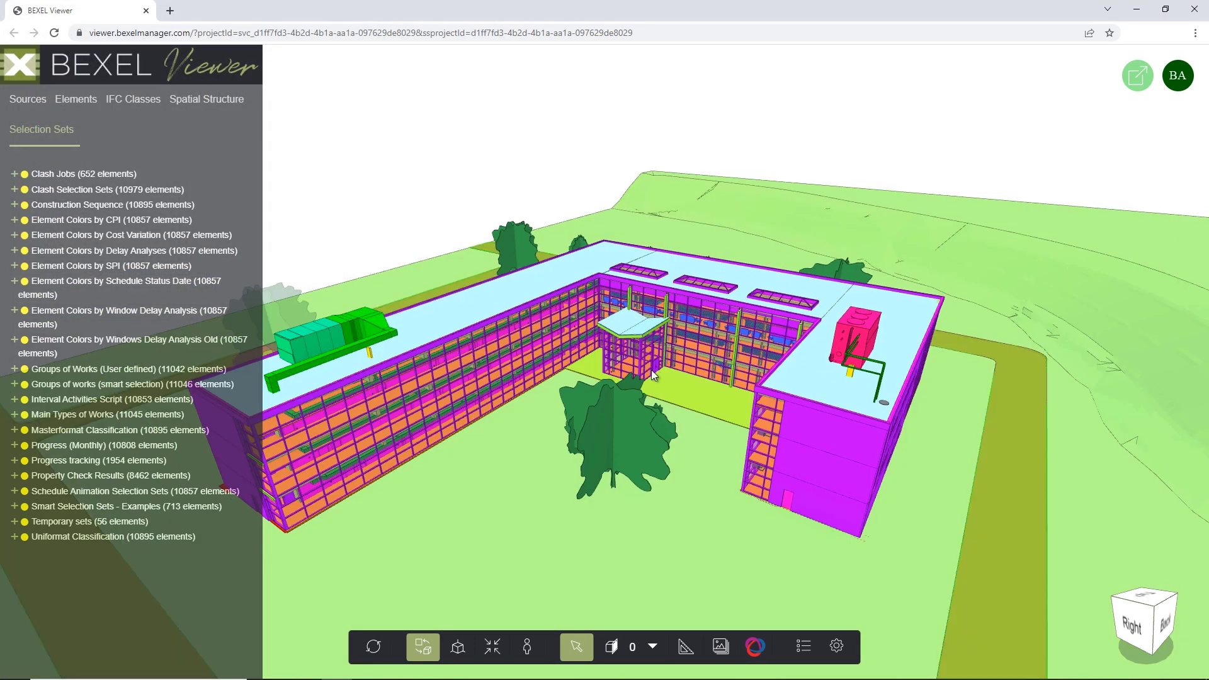
{"action": "left_click_drag", "start_coordinate": [635, 379], "coordinate": [554, 405]}
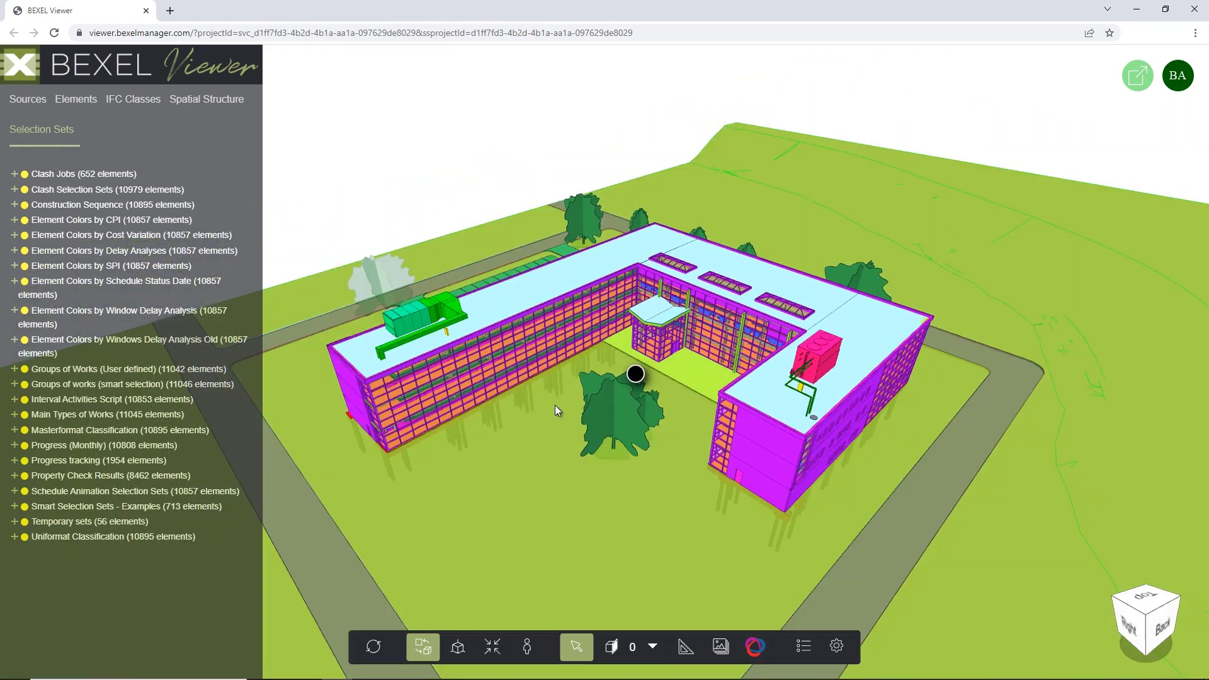
Step: Expand Clash Jobs and display the clashing elements in red and green with the rest of the model in X-ray
{"action": "left_click", "coordinate": [15, 174]}
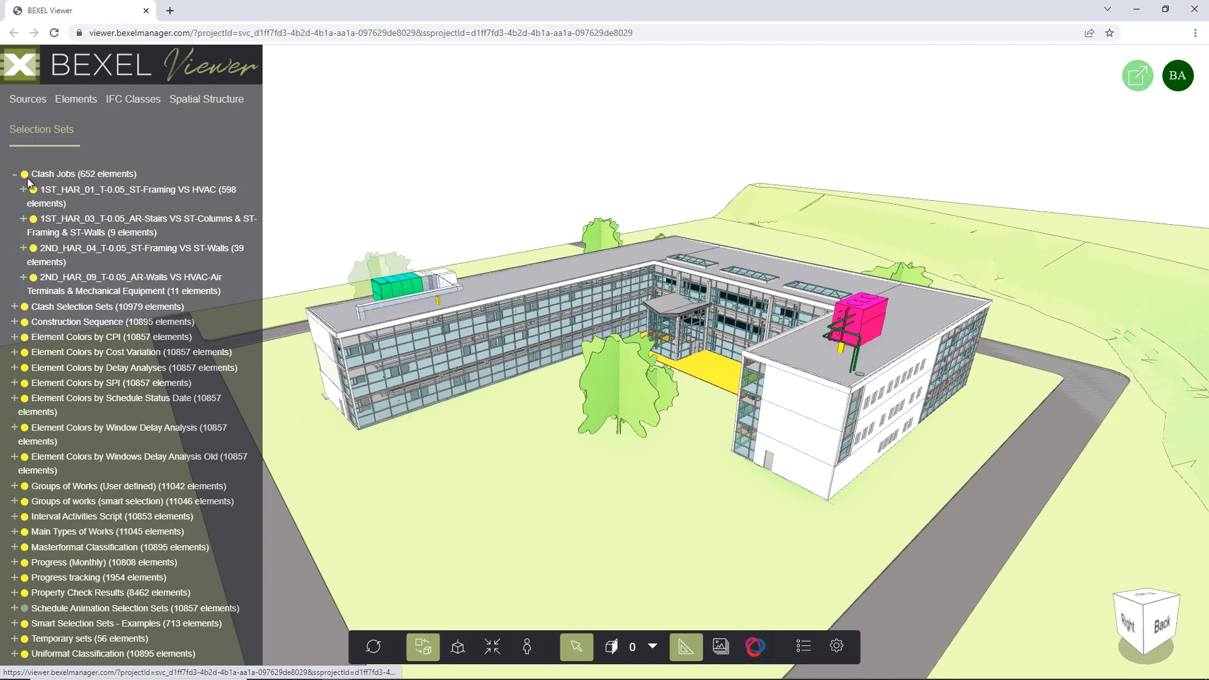
{"action": "right_click", "coordinate": [29, 185]}
{"action": "left_click", "coordinate": [156, 459]}
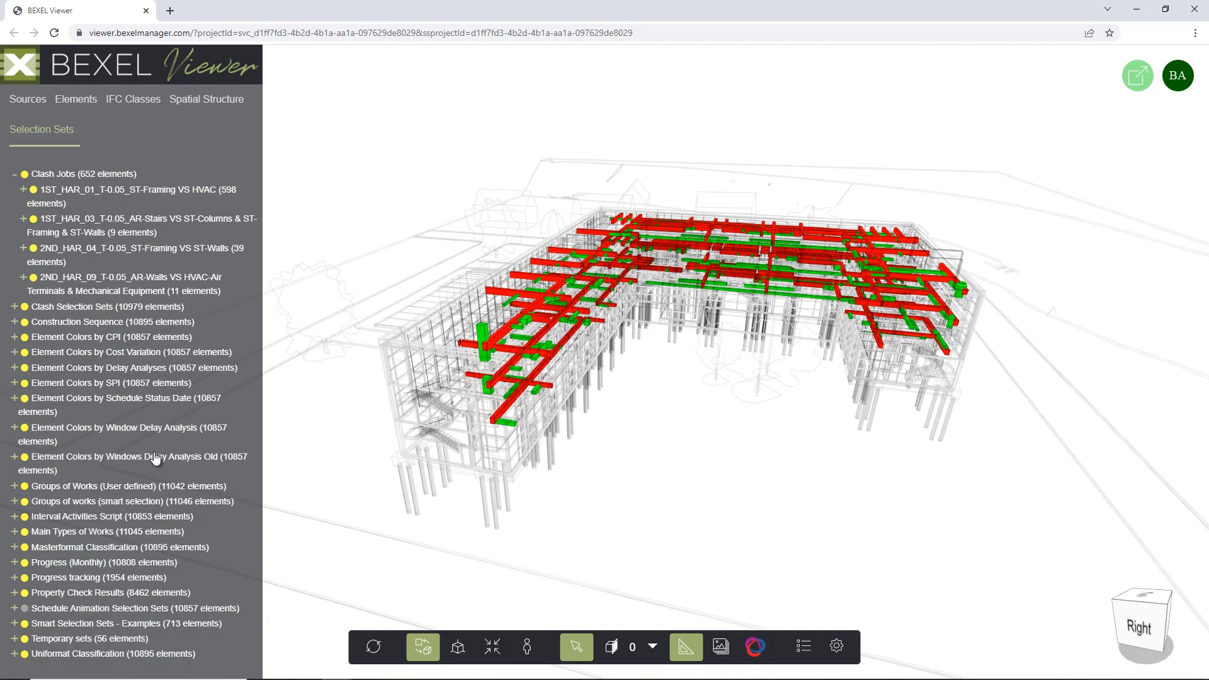
{"action": "left_click_drag", "start_coordinate": [677, 303], "coordinate": [711, 308]}
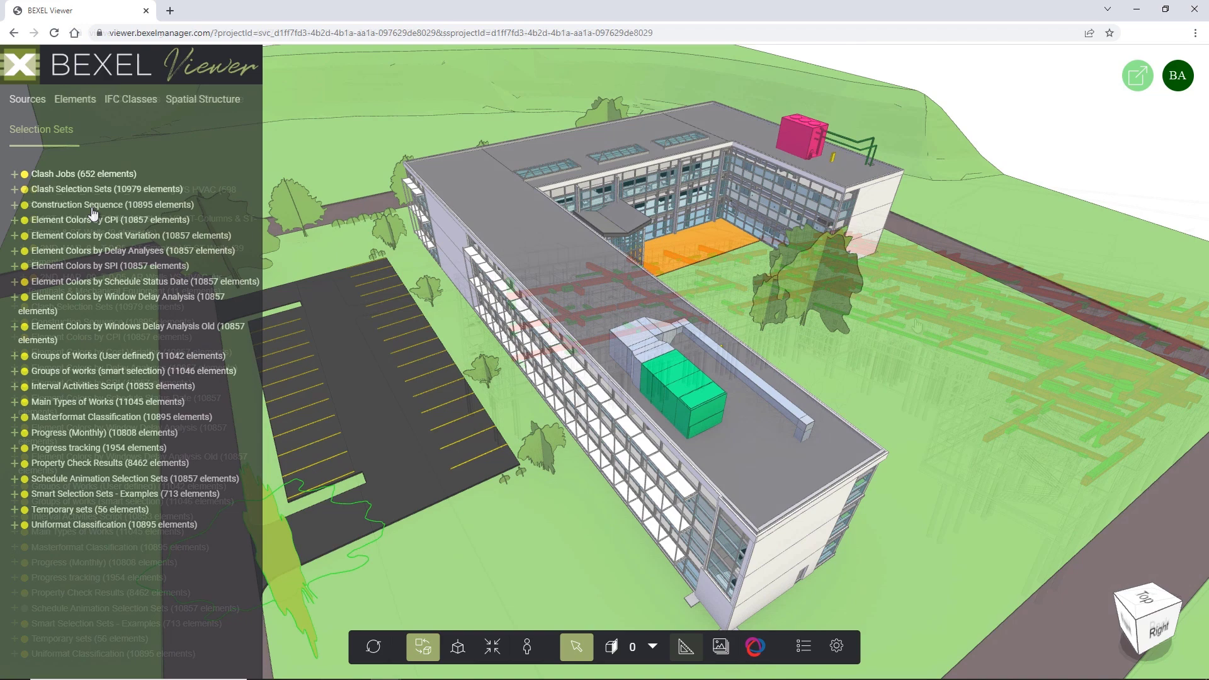
Step: Show the Construction Sequence color-coded, followed by Element Colors by Cost Variation
{"action": "right_click", "coordinate": [92, 208]}
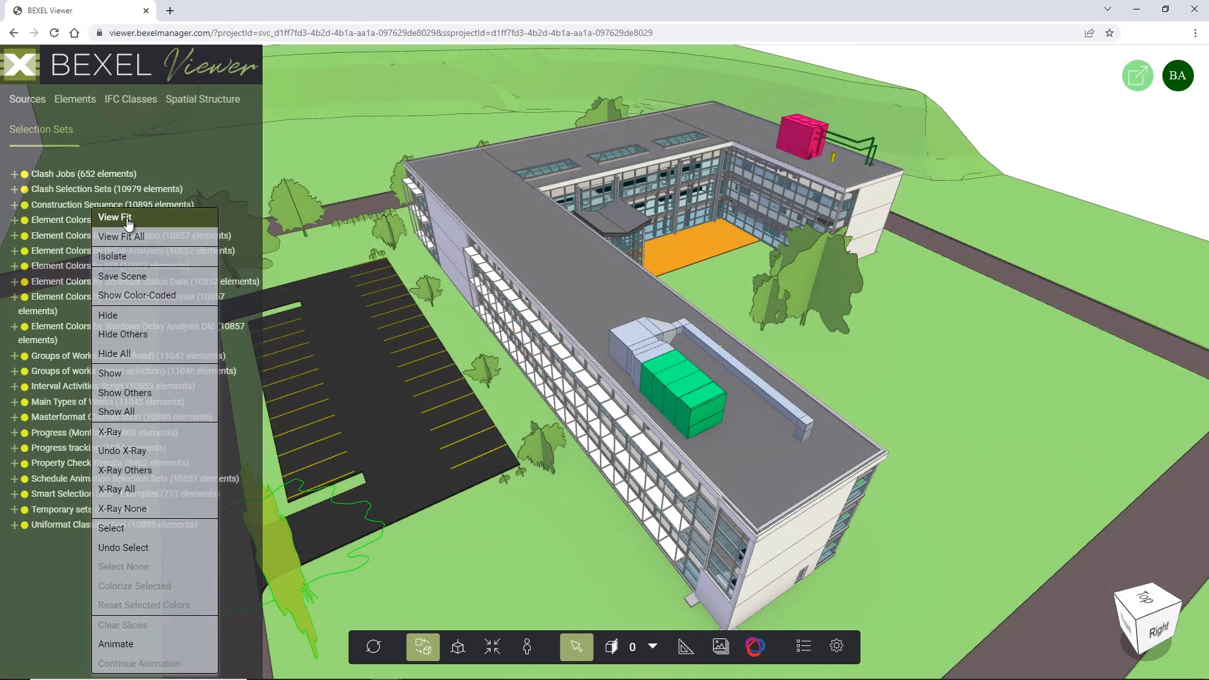
{"action": "left_click", "coordinate": [177, 301]}
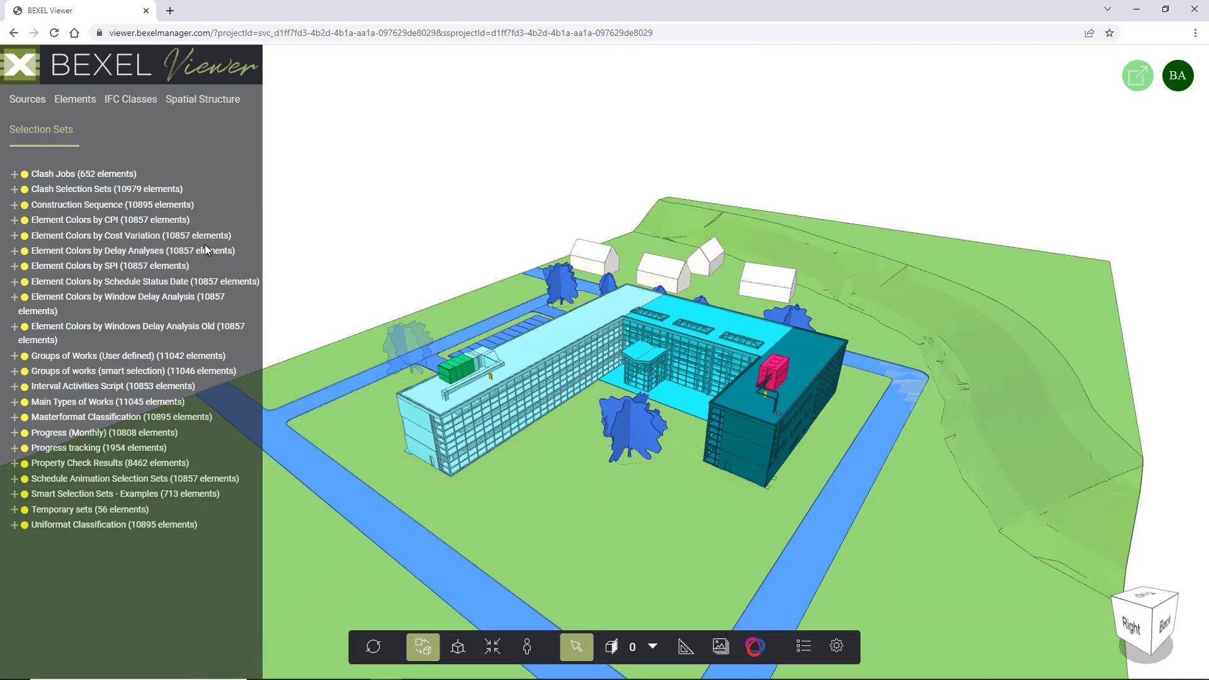
{"action": "right_click", "coordinate": [111, 242]}
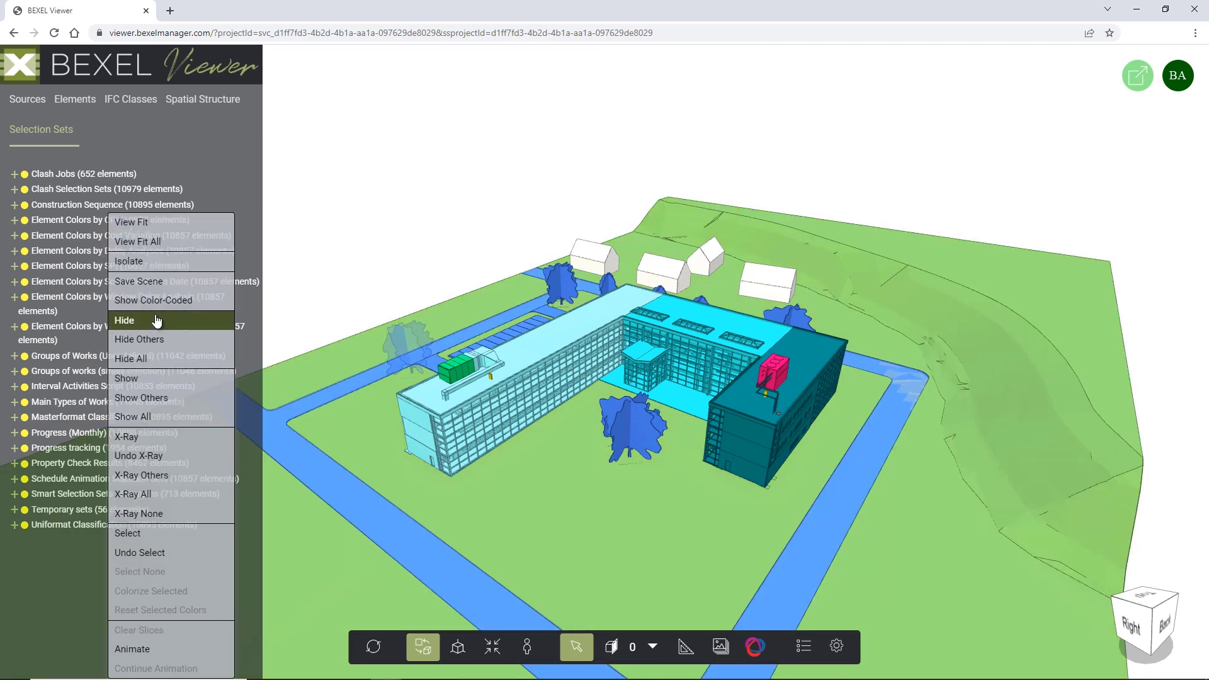
{"action": "left_click", "coordinate": [162, 310]}
{"action": "left_click_drag", "start_coordinate": [559, 451], "coordinate": [460, 452]}
Step: Show Element Colors by SPI color-coded, followed by the Schedule Animation Selection Sets
{"action": "right_click", "coordinate": [101, 243]}
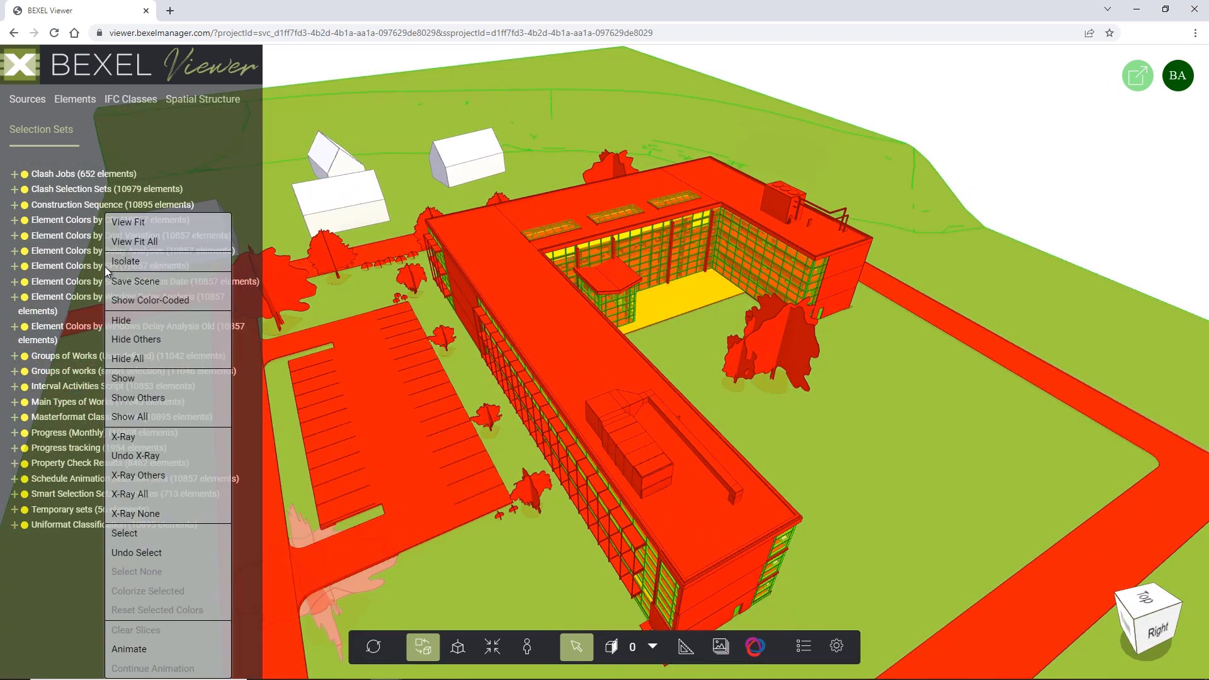
{"action": "left_click", "coordinate": [204, 306]}
{"action": "right_click", "coordinate": [92, 479]}
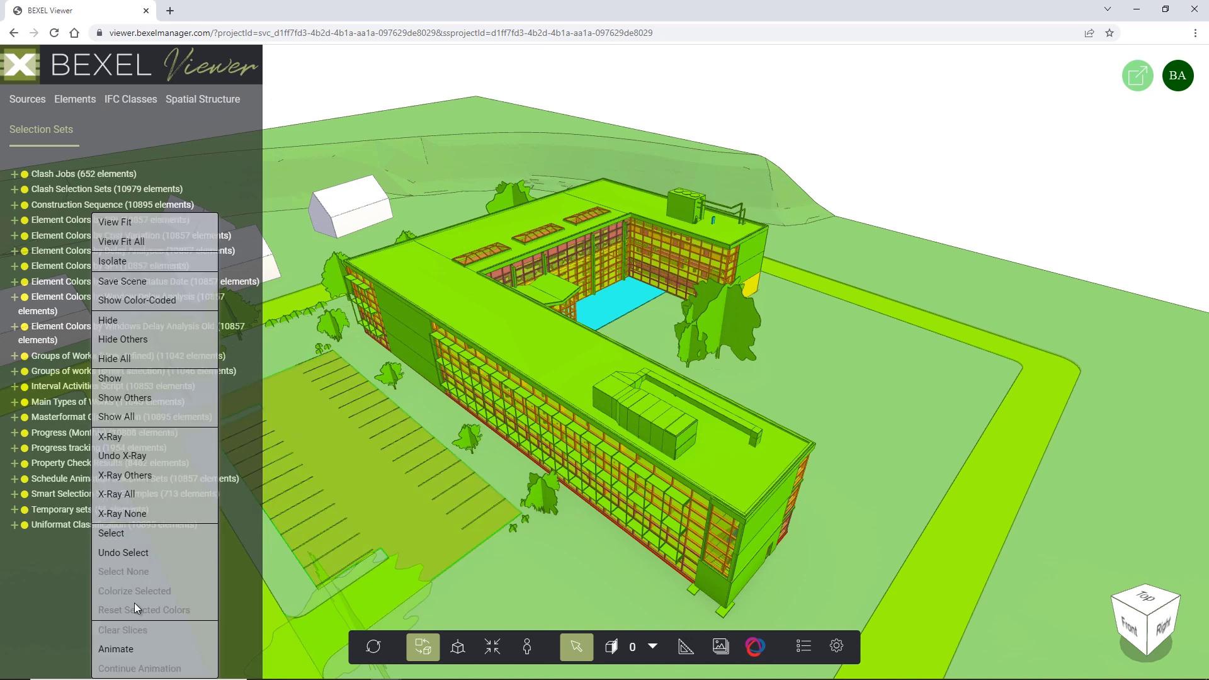
{"action": "left_click", "coordinate": [184, 307]}
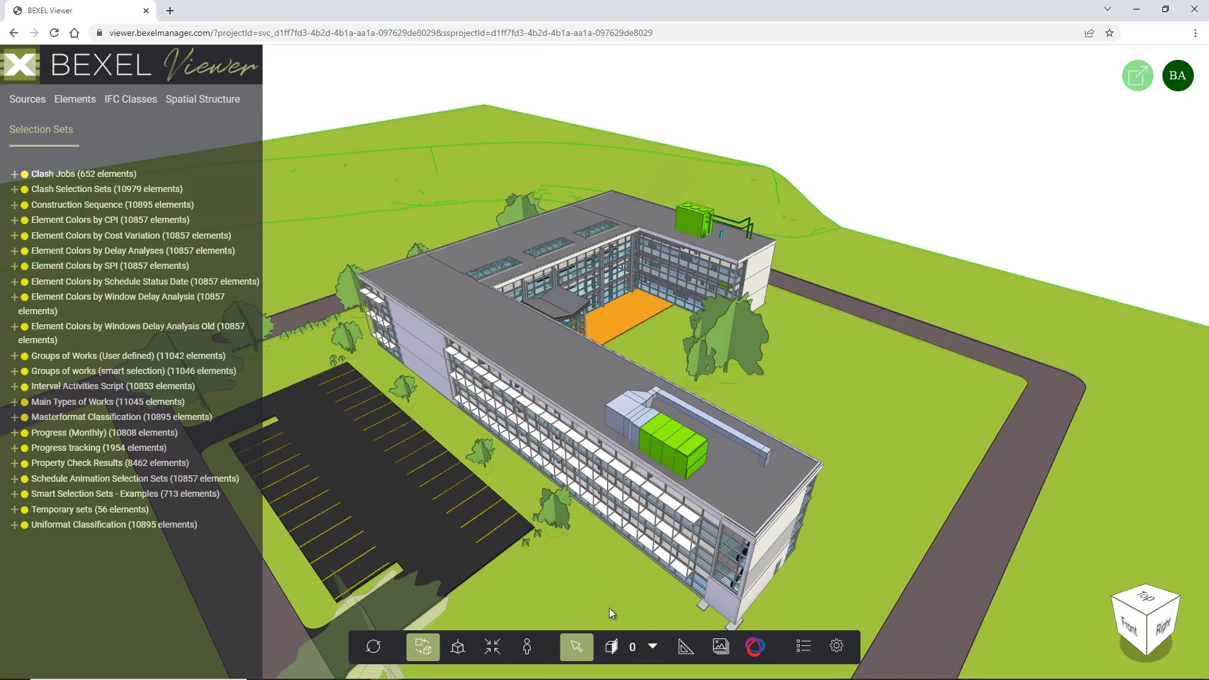
Step: Start saving the current view as a BCF named "Start scene" with Normal priority
{"action": "left_click", "coordinate": [755, 647]}
{"action": "left_click", "coordinate": [789, 608]}
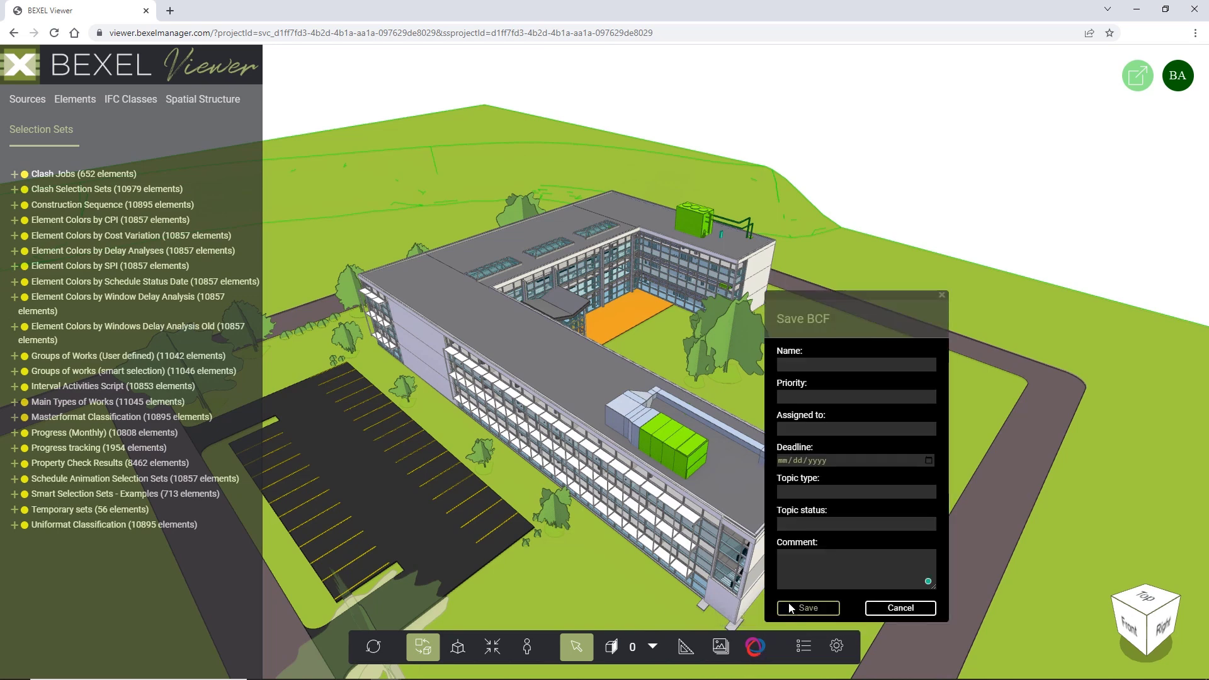
{"action": "left_click", "coordinate": [811, 366]}
{"action": "type", "text": "Start scene"}
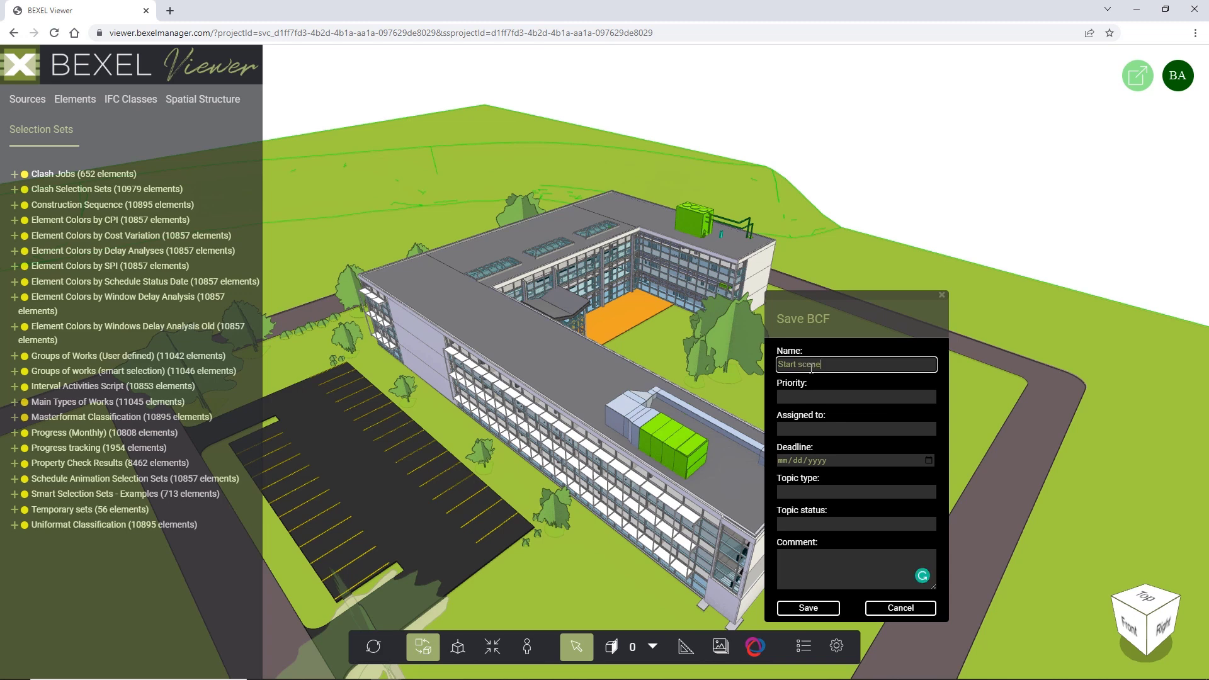
{"action": "left_click", "coordinate": [806, 396]}
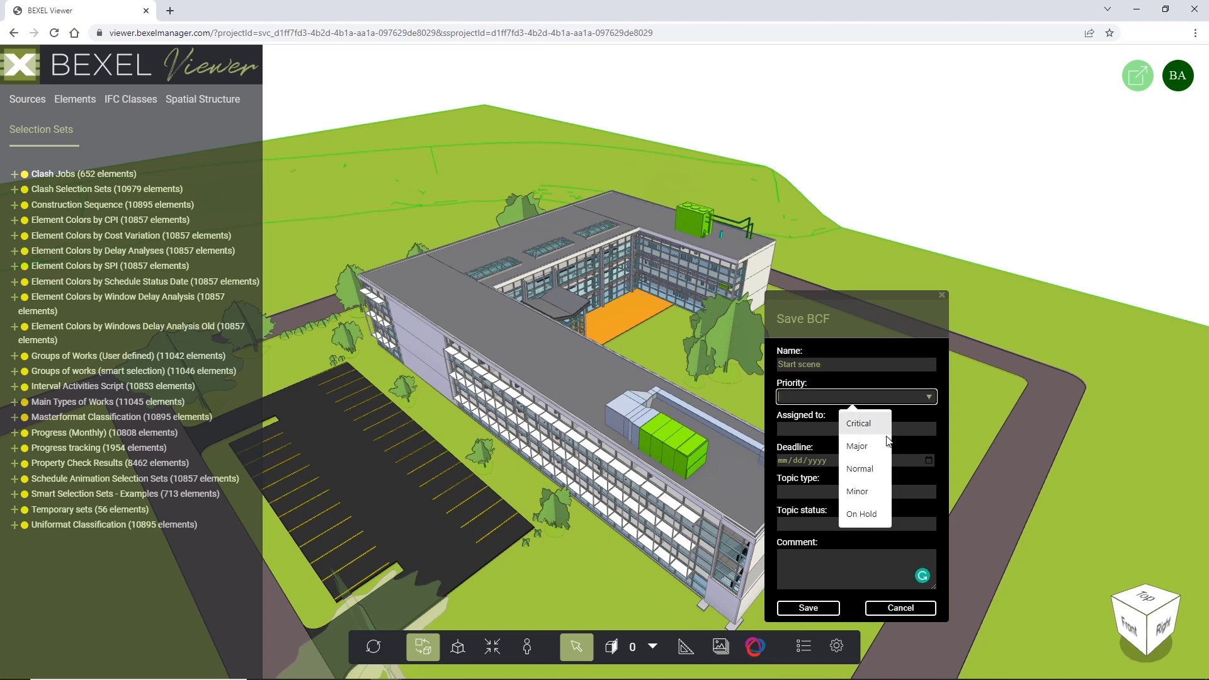
{"action": "left_click", "coordinate": [875, 474]}
Step: Assign the BCF to Stakeholder 01 and save it to a file
{"action": "left_click", "coordinate": [803, 433]}
{"action": "left_click", "coordinate": [851, 491]}
{"action": "left_click", "coordinate": [822, 618]}
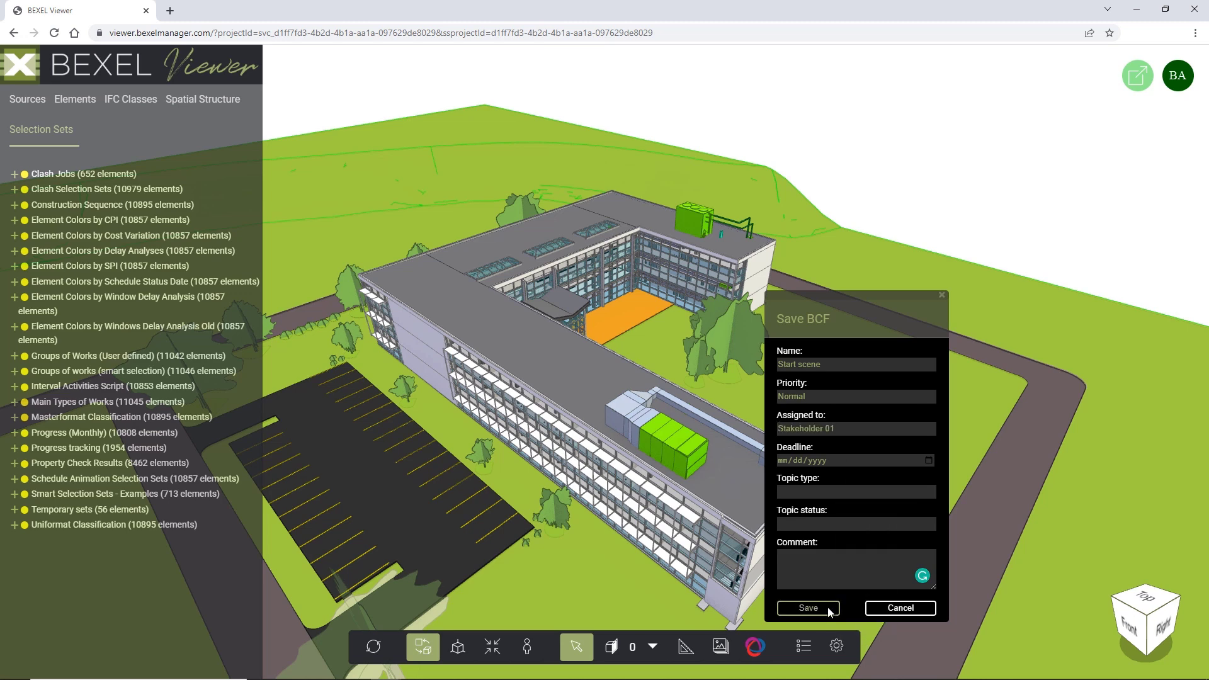
{"action": "left_click", "coordinate": [829, 610]}
{"action": "key", "text": "Return"}
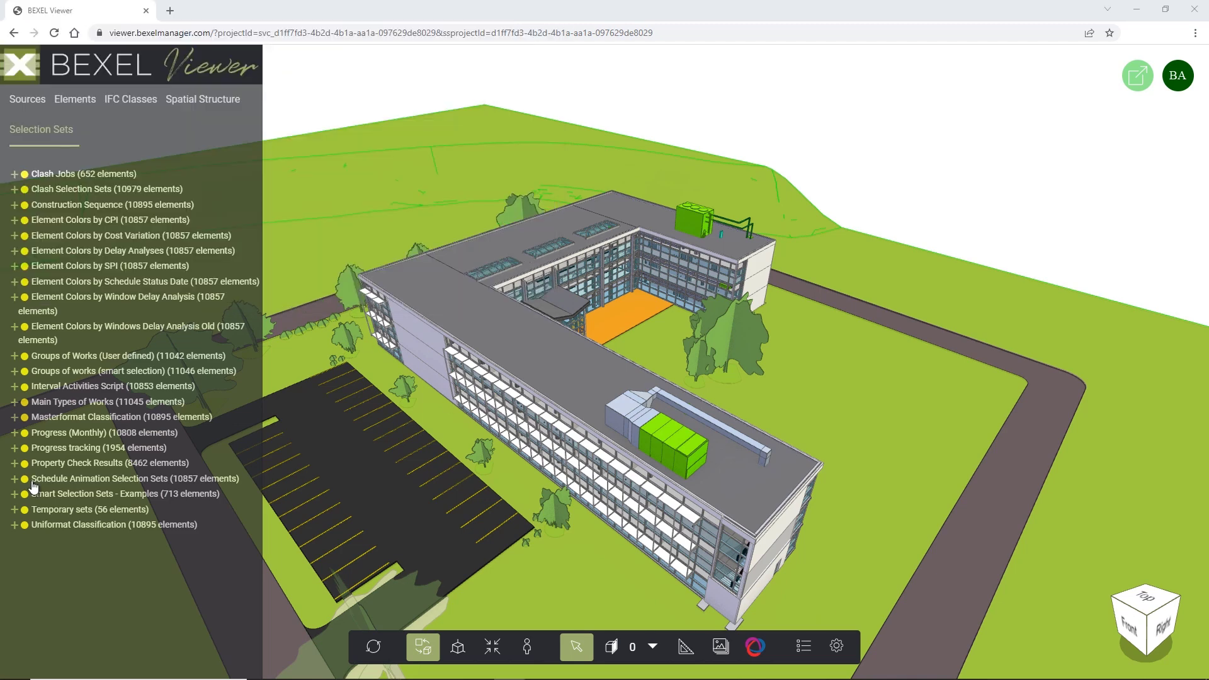
Step: Expand the Schedule Animation Selection Sets and animate the Daily run of 3/22/2022 7:40:36 AM
{"action": "left_click", "coordinate": [15, 480]}
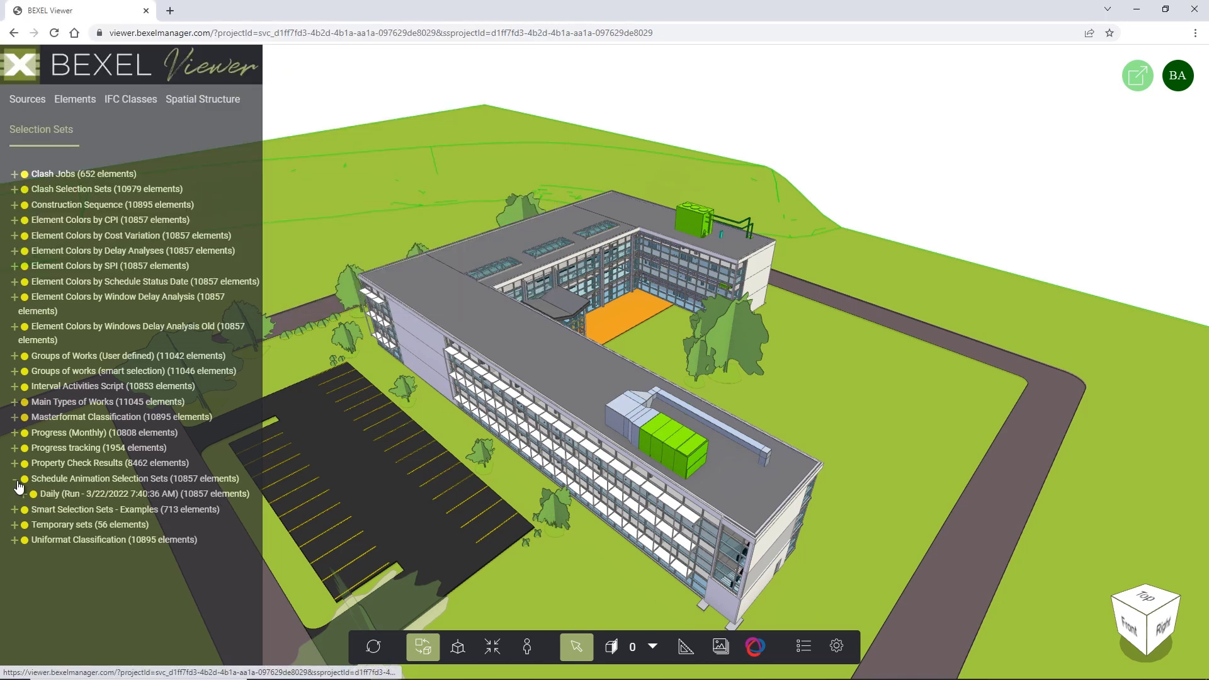
{"action": "right_click", "coordinate": [116, 497]}
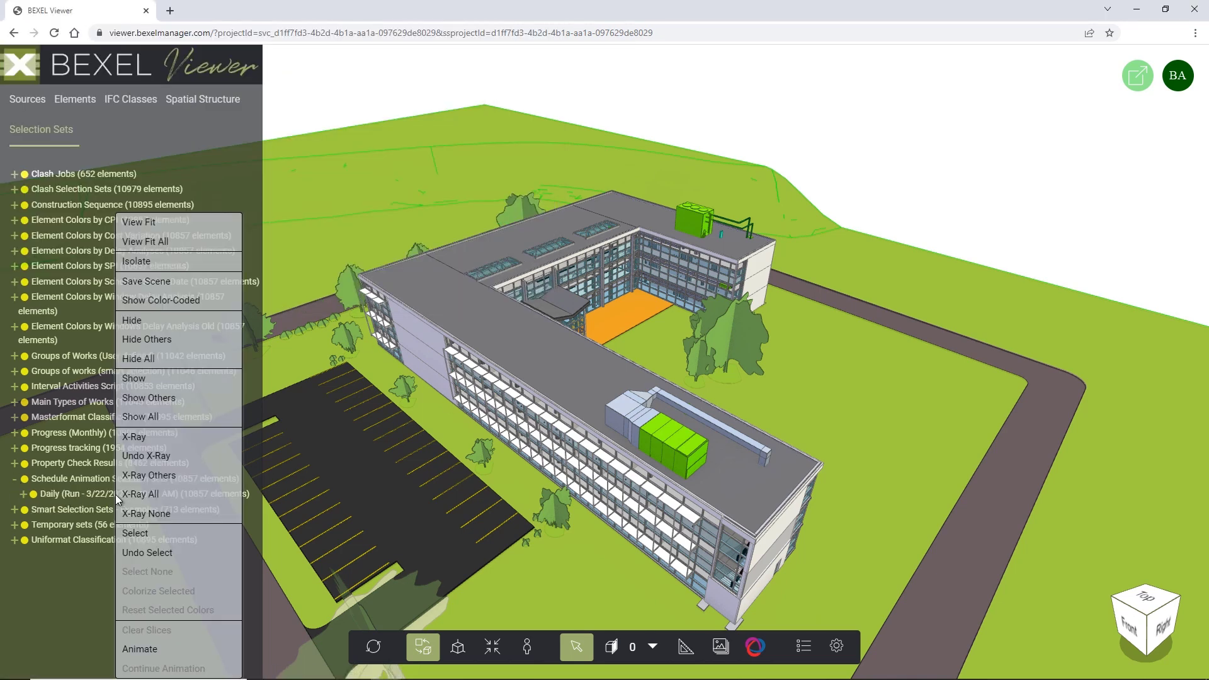
{"action": "left_click", "coordinate": [129, 650]}
{"action": "left_click_drag", "start_coordinate": [773, 470], "coordinate": [728, 469]}
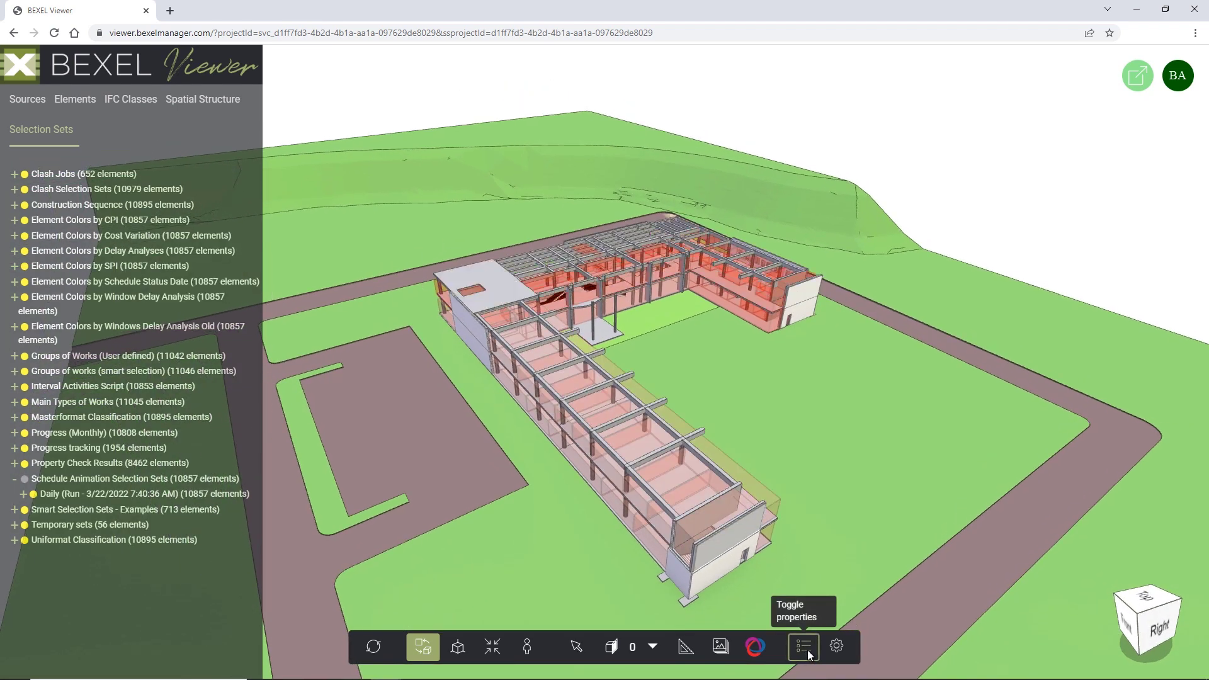
Step: Set AnimationFPS to 48 in the display settings and close the settings
{"action": "left_click", "coordinate": [826, 648]}
{"action": "mouse_move", "coordinate": [1052, 489]}
{"action": "left_mouse_down"}
{"action": "mouse_move", "coordinate": [1024, 492]}
{"action": "mouse_move", "coordinate": [1071, 493]}
{"action": "left_mouse_up"}
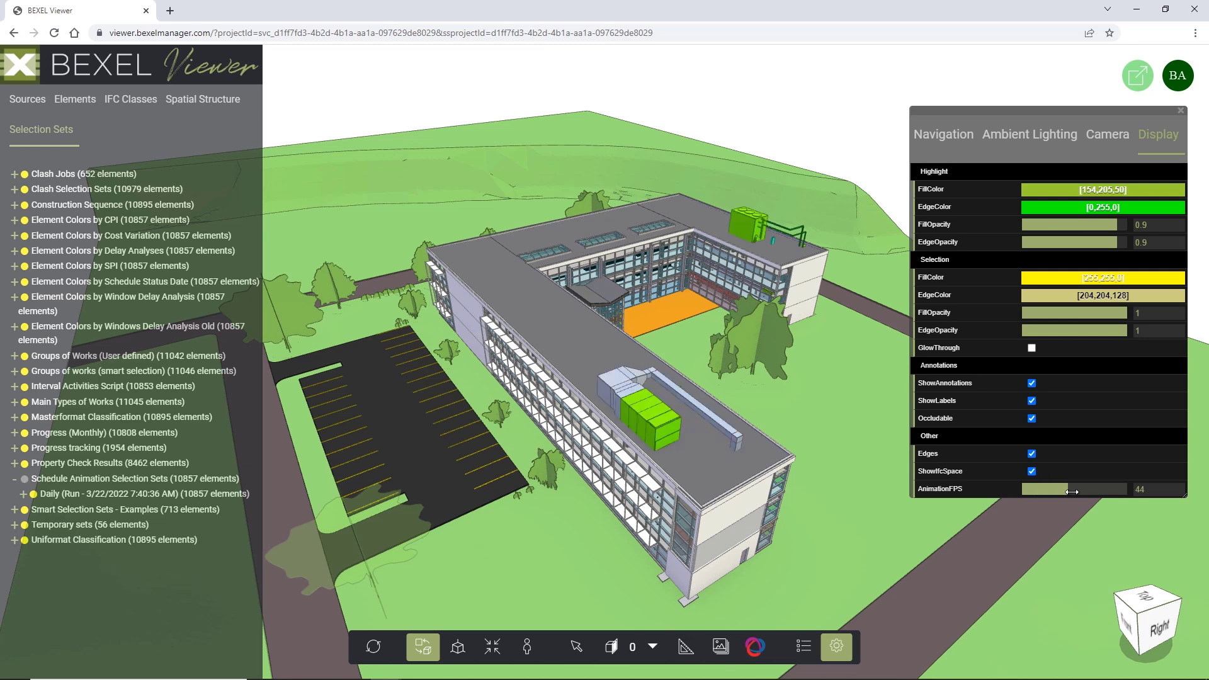
{"action": "scroll", "coordinate": [701, 440], "scroll_direction": "up", "scroll_amount": 3}
{"action": "left_click_drag", "start_coordinate": [597, 447], "coordinate": [676, 454]}
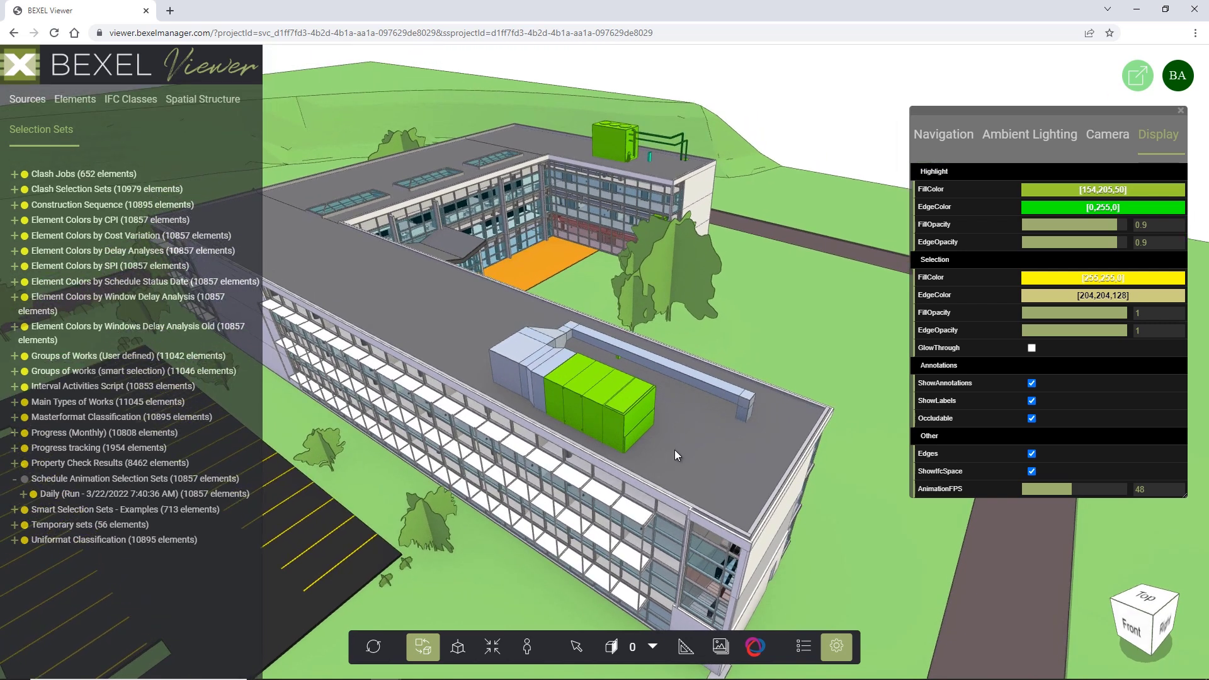
{"action": "left_click", "coordinate": [1180, 110]}
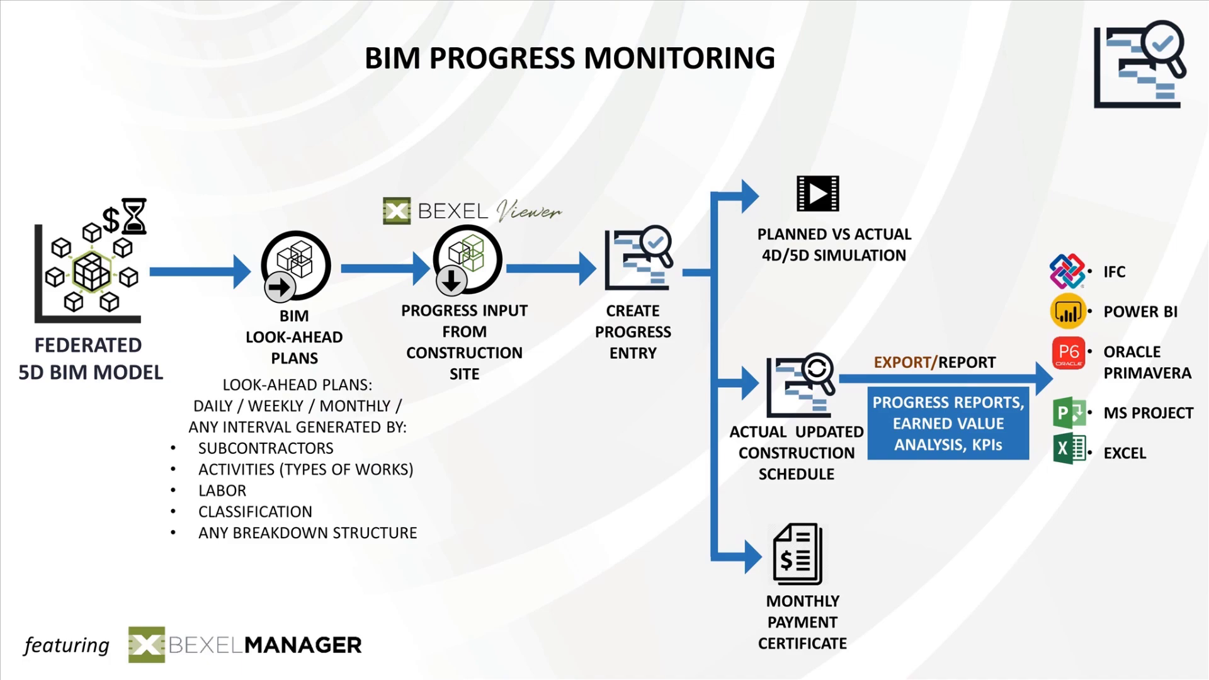
Step: Select the elements of the whole Progress monitoring project task in Bexel Manager's schedule animation
{"action": "right_click", "coordinate": [90, 513]}
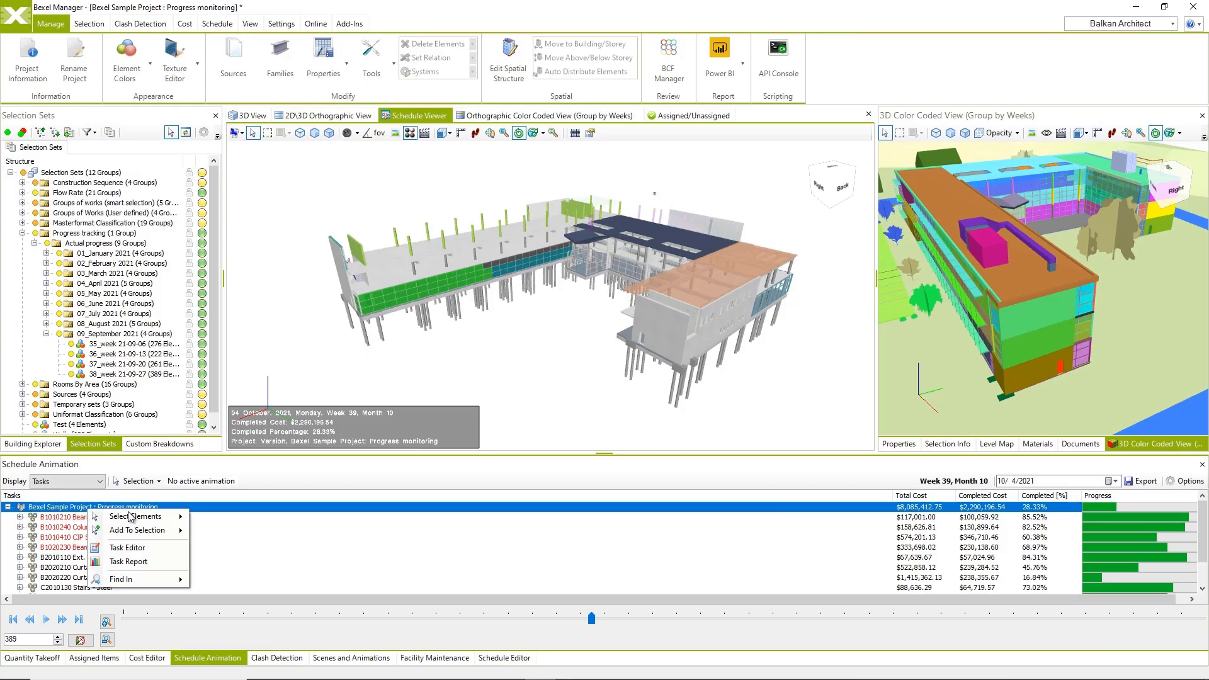
{"action": "mouse_move", "coordinate": [131, 516]}
{"action": "left_click", "coordinate": [237, 546]}
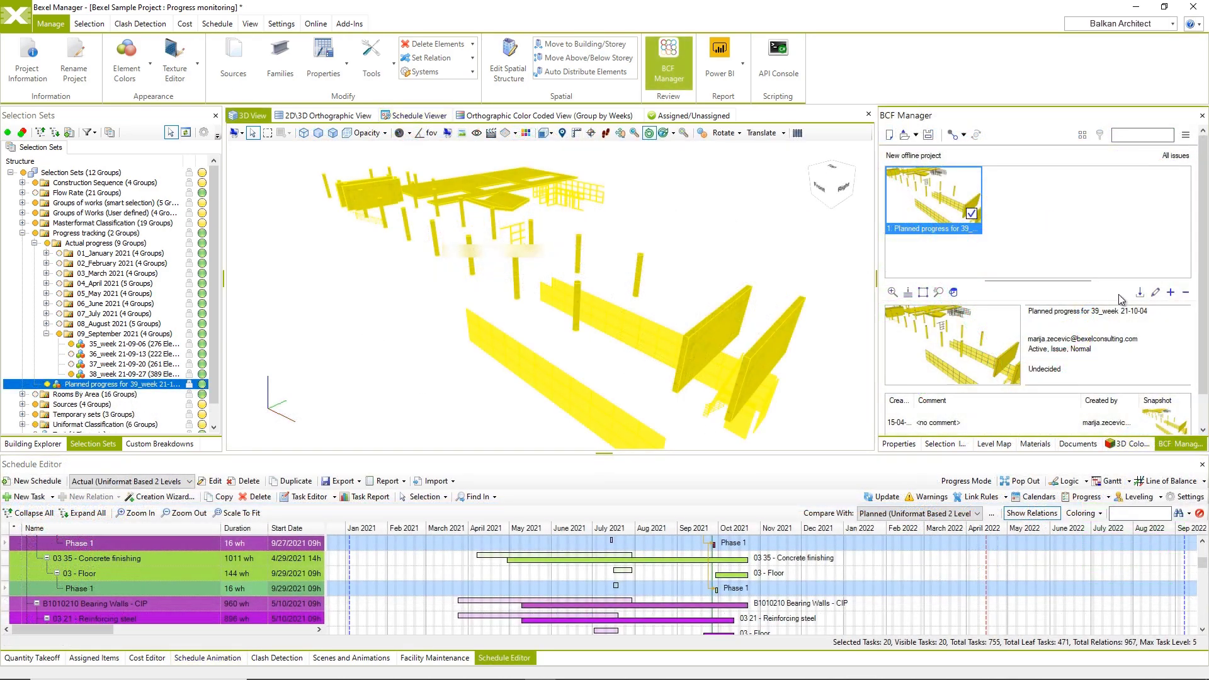
Step: Open the "Planned progress for 39_week 21-10-04" BCF issue for editing and close it
{"action": "left_click", "coordinate": [1161, 292]}
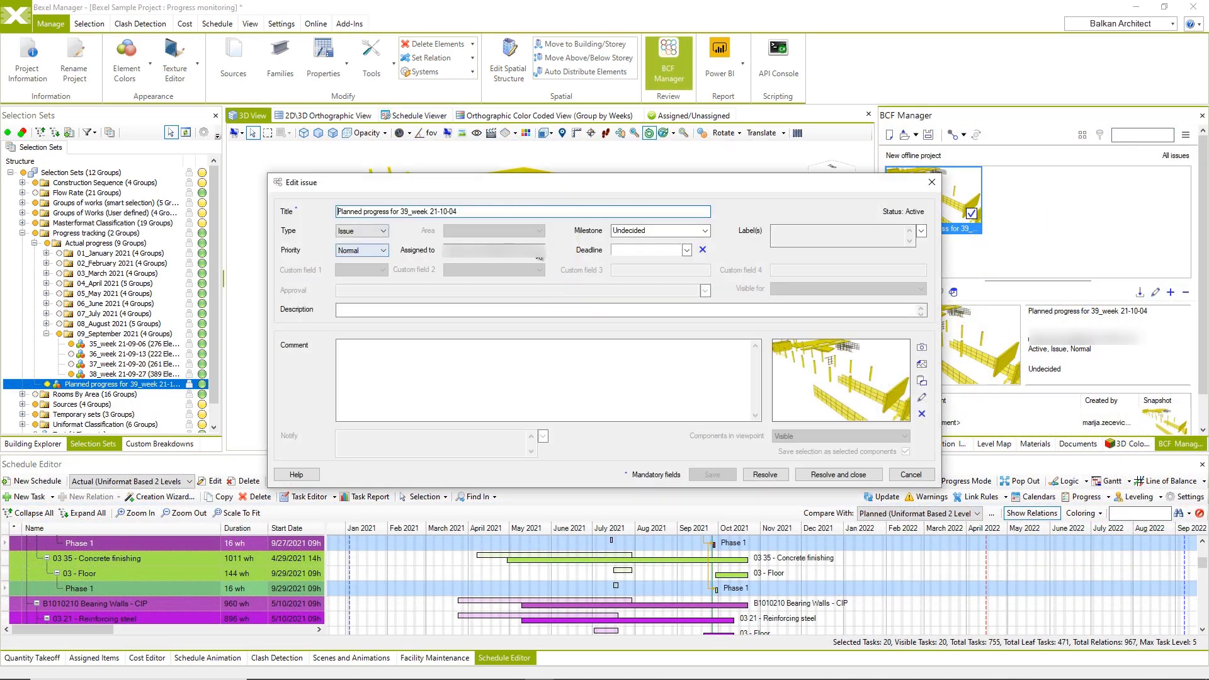
{"action": "left_click", "coordinate": [931, 182]}
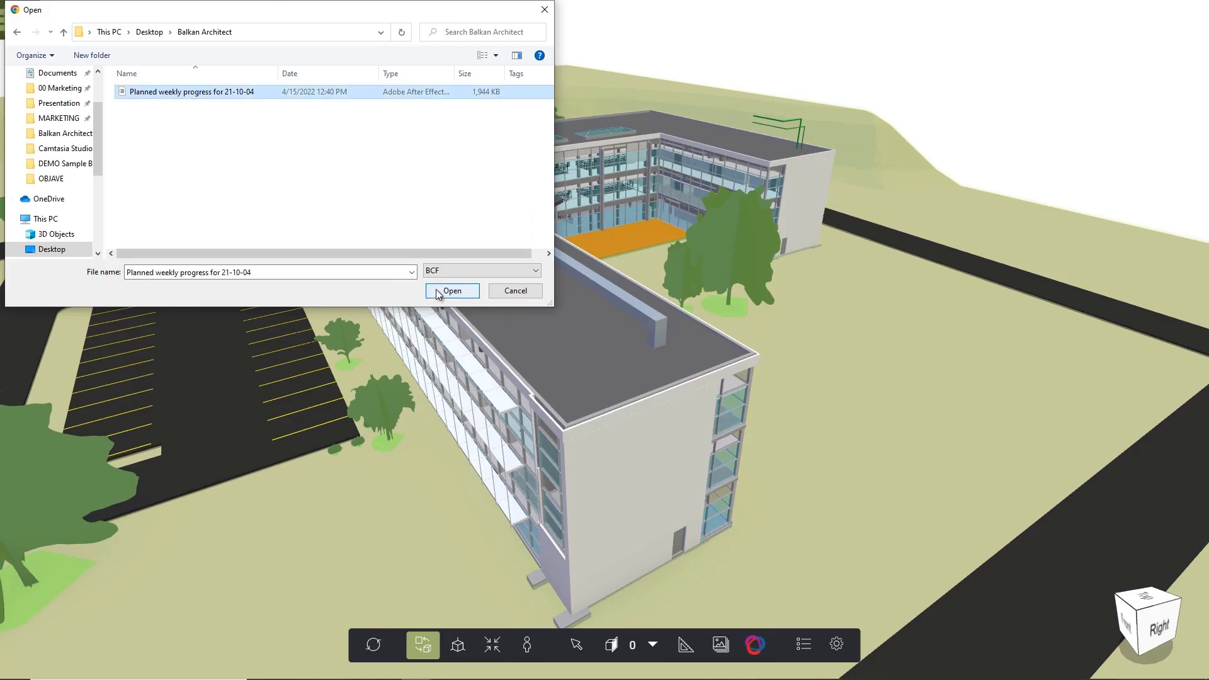
Step: Load the BCF file "Planned weekly progress for 21-10-04" in the BEXEL Viewer and hide the four columns along the slab's edge
{"action": "left_click", "coordinate": [451, 290]}
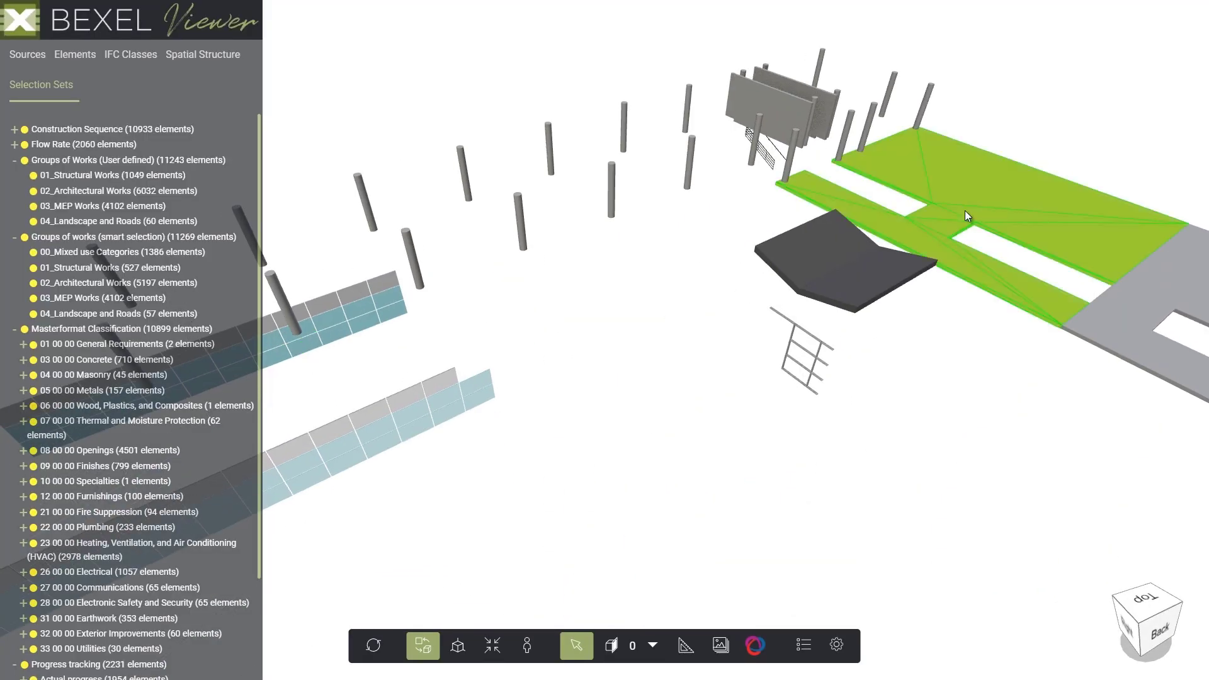
{"action": "middle_click_drag", "start_coordinate": [965, 210], "coordinate": [681, 318]}
{"action": "scroll", "coordinate": [604, 343], "scroll_direction": "up", "scroll_amount": 3}
{"action": "left_click", "coordinate": [536, 406]}
{"action": "left_click", "coordinate": [659, 348]}
{"action": "left_click", "coordinate": [708, 321]}
{"action": "left_click", "coordinate": [817, 270]}
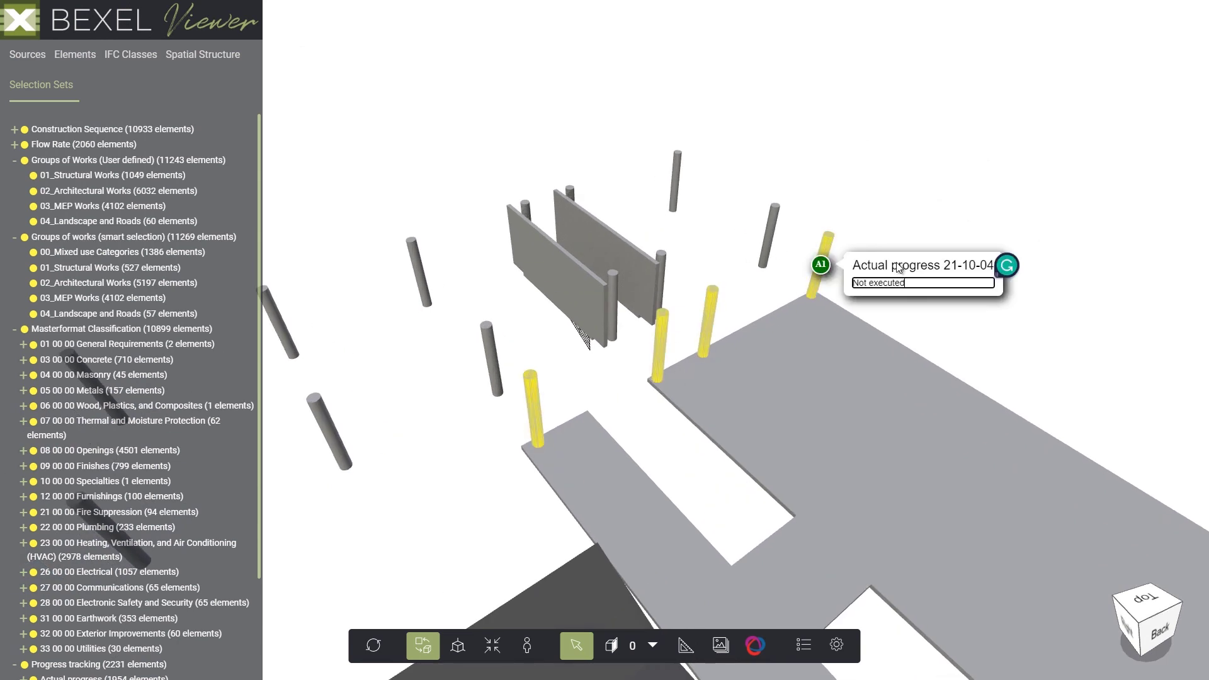
{"action": "right_click", "coordinate": [710, 308]}
{"action": "left_click", "coordinate": [749, 396]}
Step: Save the remaining elements as a BCF file named "Acutal progress for 21-10-04" in the Balkan Architect folder
{"action": "scroll", "coordinate": [837, 244], "scroll_direction": "down", "scroll_amount": 5}
{"action": "left_click_drag", "start_coordinate": [649, 450], "coordinate": [712, 429]}
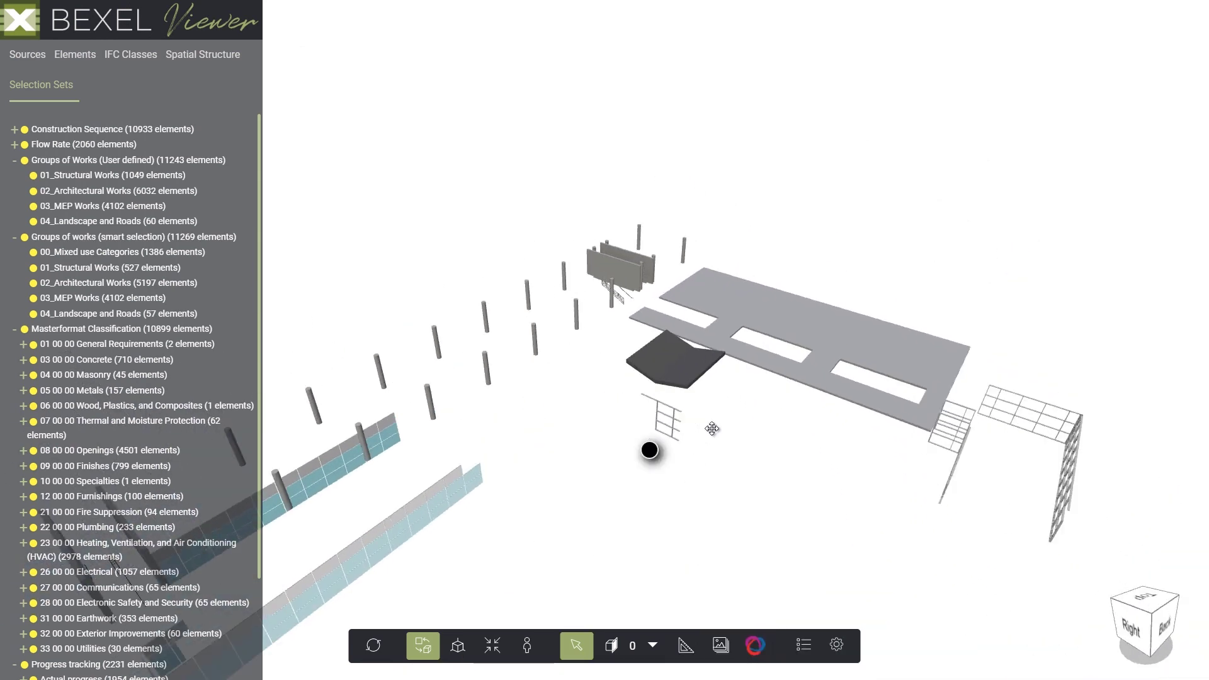
{"action": "scroll", "coordinate": [711, 429], "scroll_direction": "down", "scroll_amount": 2}
{"action": "middle_click_drag", "start_coordinate": [489, 546], "coordinate": [596, 478]}
{"action": "left_click", "coordinate": [804, 644]}
{"action": "left_click", "coordinate": [805, 606]}
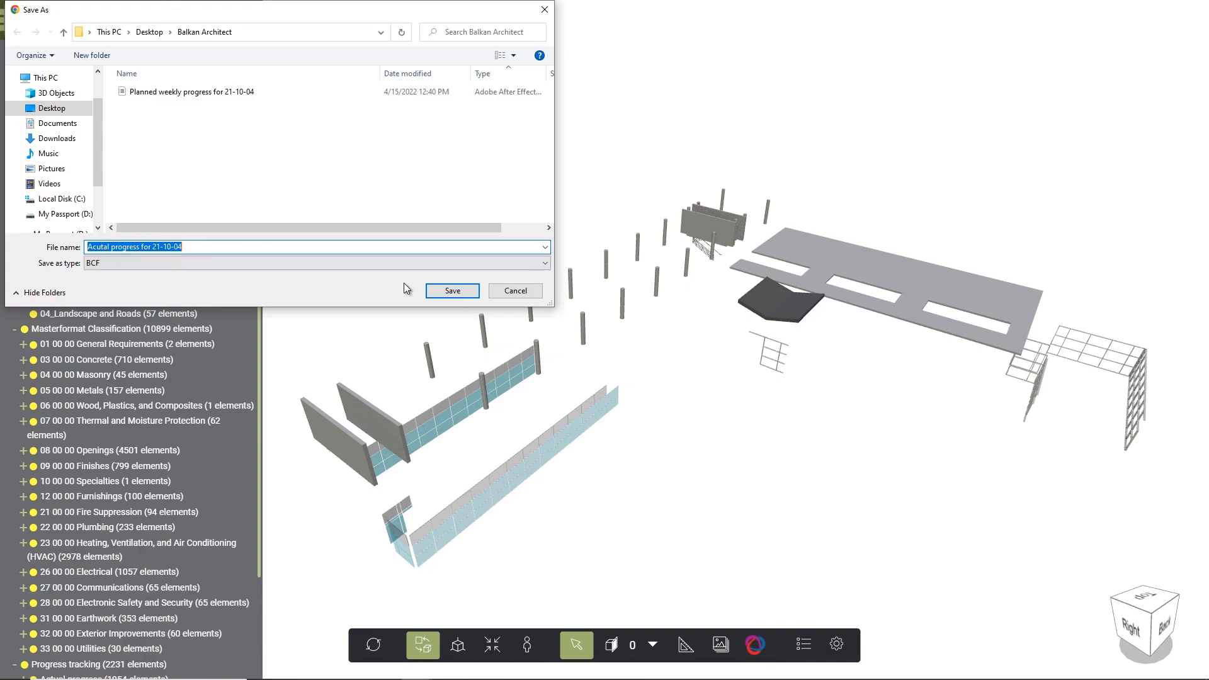
{"action": "left_click", "coordinate": [446, 291]}
Step: Review the planned and actual activities of Progress Entry 39 for September 27 to October 04, 2021 in Bexel Manager
{"action": "left_click", "coordinate": [113, 385]}
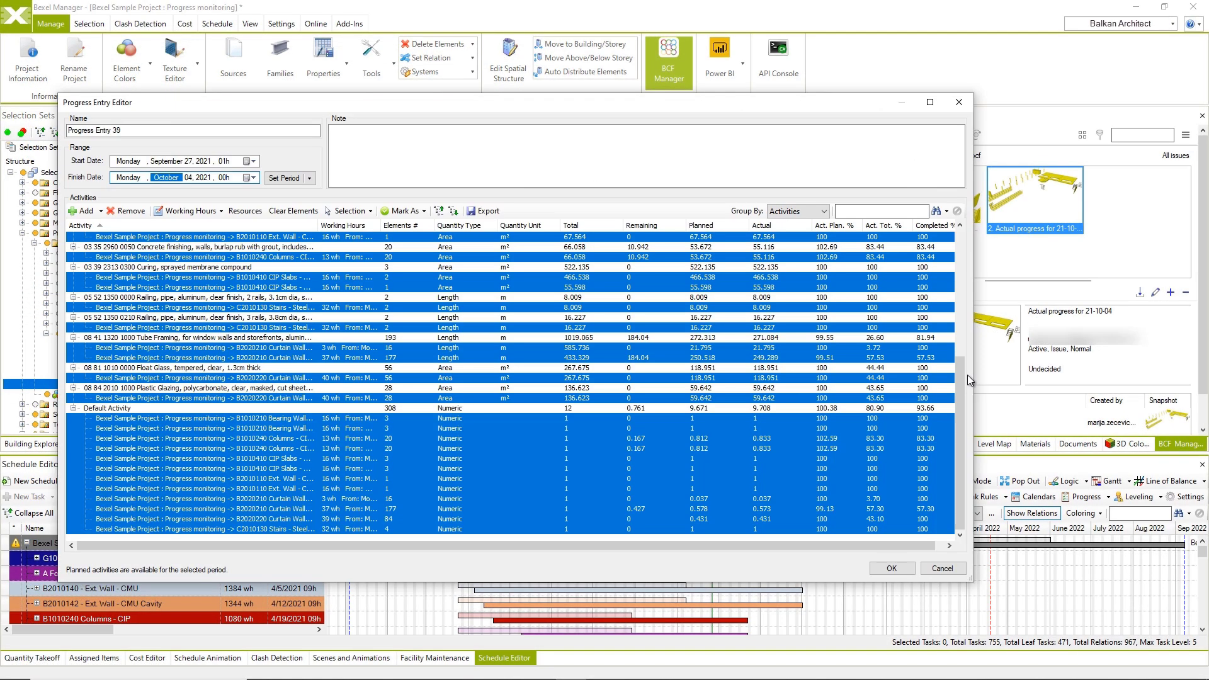
{"action": "left_click_drag", "start_coordinate": [962, 376], "coordinate": [977, 244]}
{"action": "scroll", "coordinate": [970, 421], "scroll_direction": "down", "scroll_amount": 3}
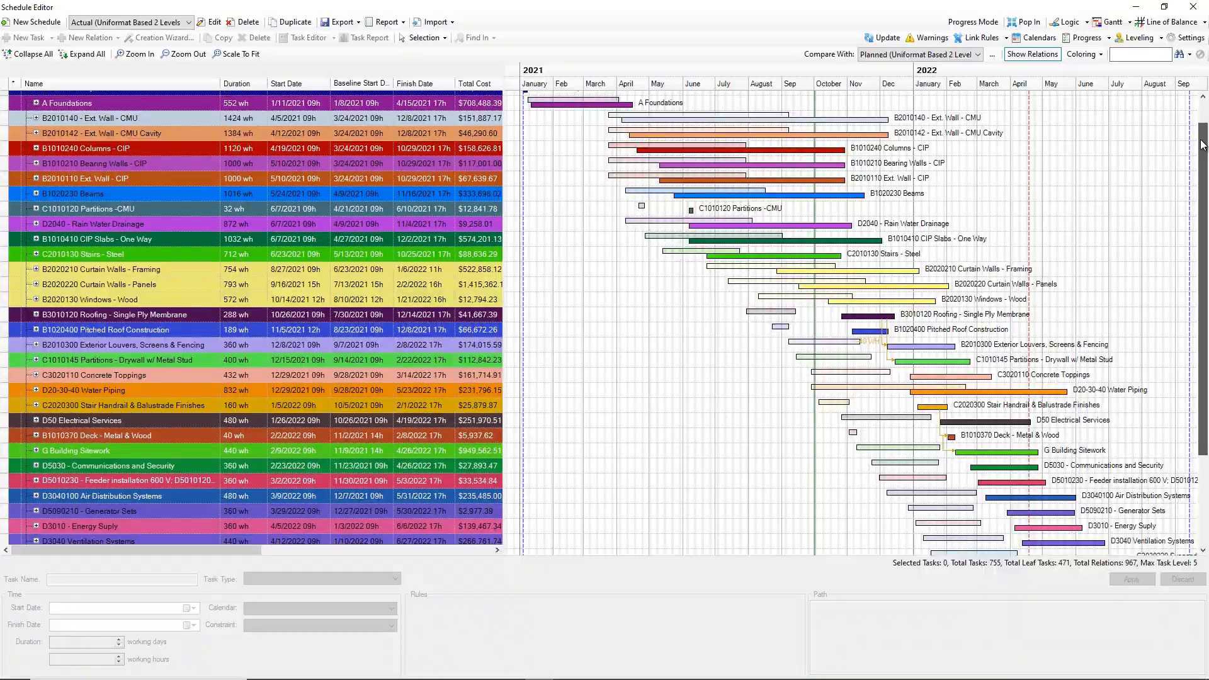
{"action": "left_click_drag", "start_coordinate": [1201, 141], "coordinate": [1199, 105]}
{"action": "left_click", "coordinate": [98, 54]}
{"action": "left_click", "coordinate": [214, 101]}
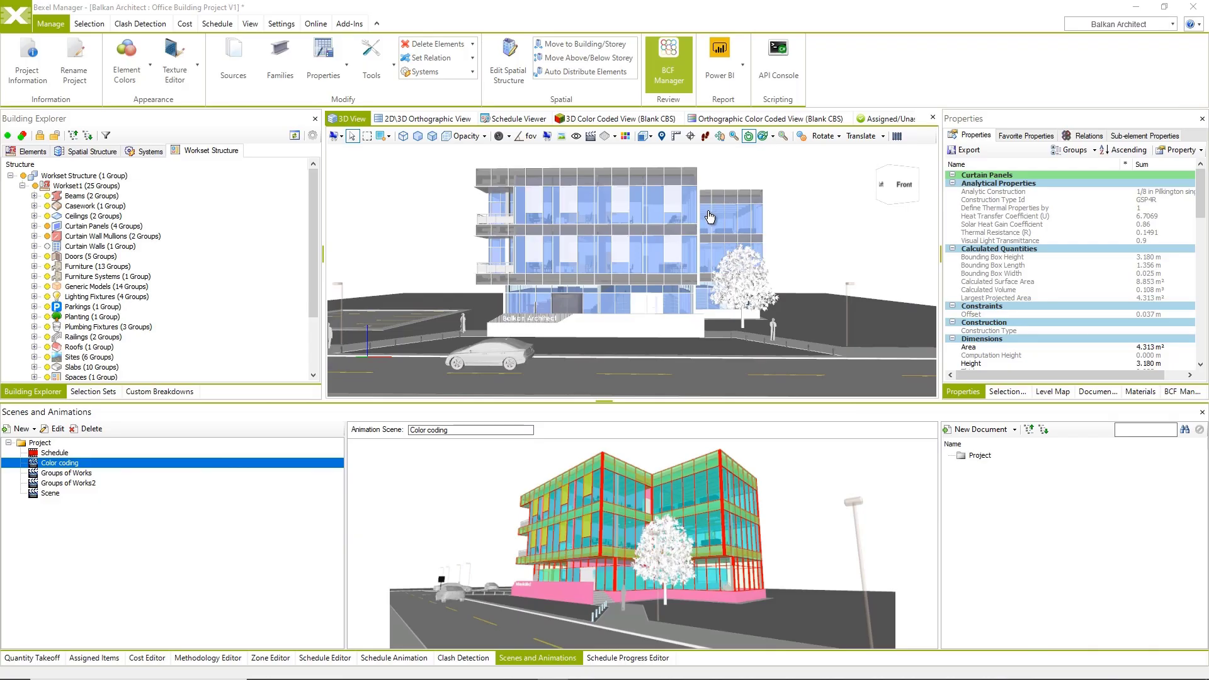
{"action": "left_click_drag", "start_coordinate": [708, 214], "coordinate": [523, 238]}
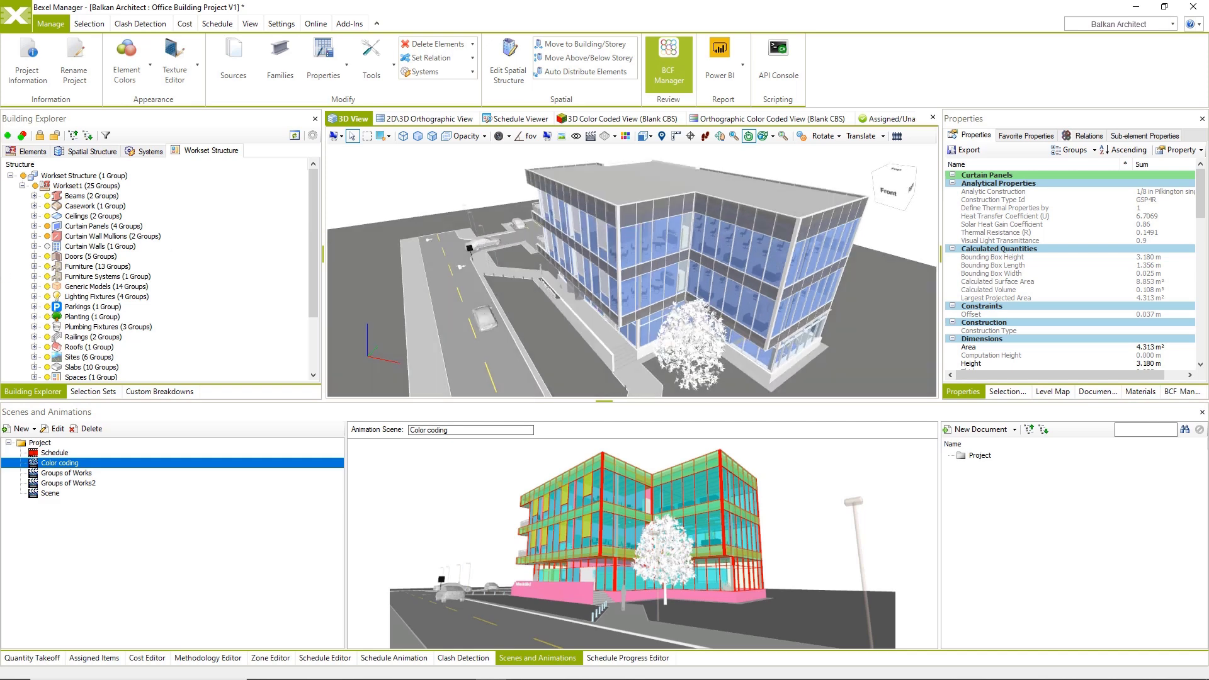
Step: Examine the office building's workset structure and its Building Levels, Categories and Groups of Works selection sets
{"action": "scroll", "coordinate": [68, 239], "scroll_direction": "down", "scroll_amount": 3}
{"action": "left_click", "coordinate": [93, 390]}
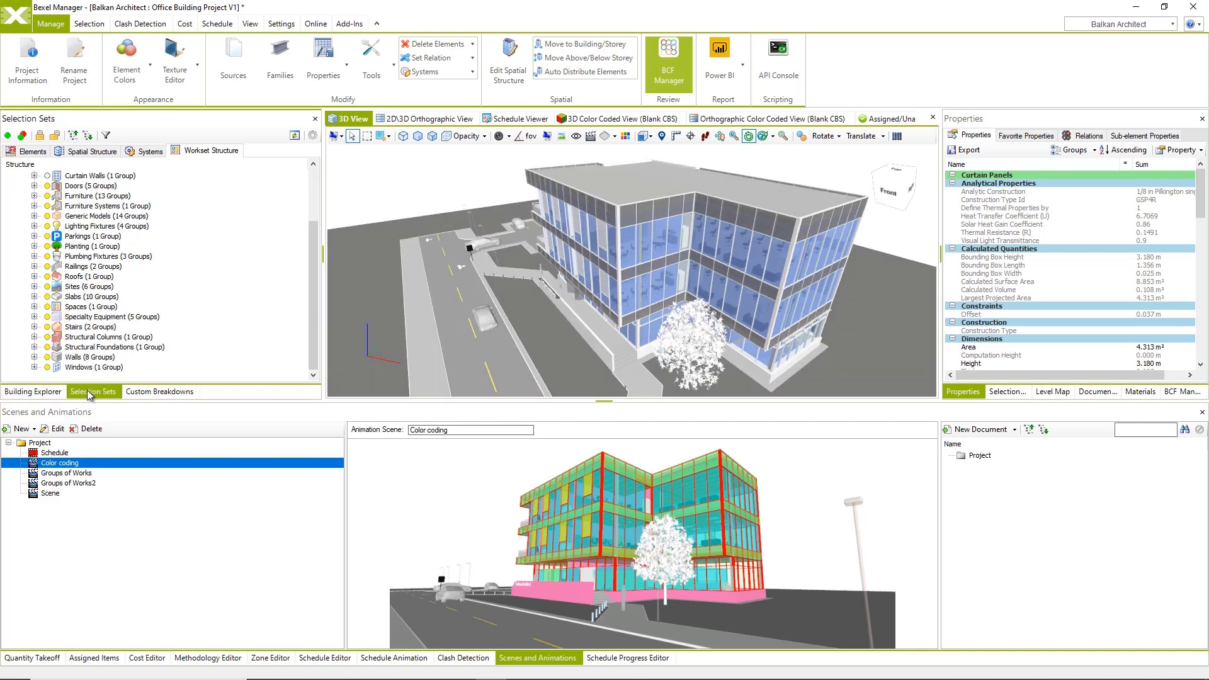
{"action": "left_click", "coordinate": [22, 185]}
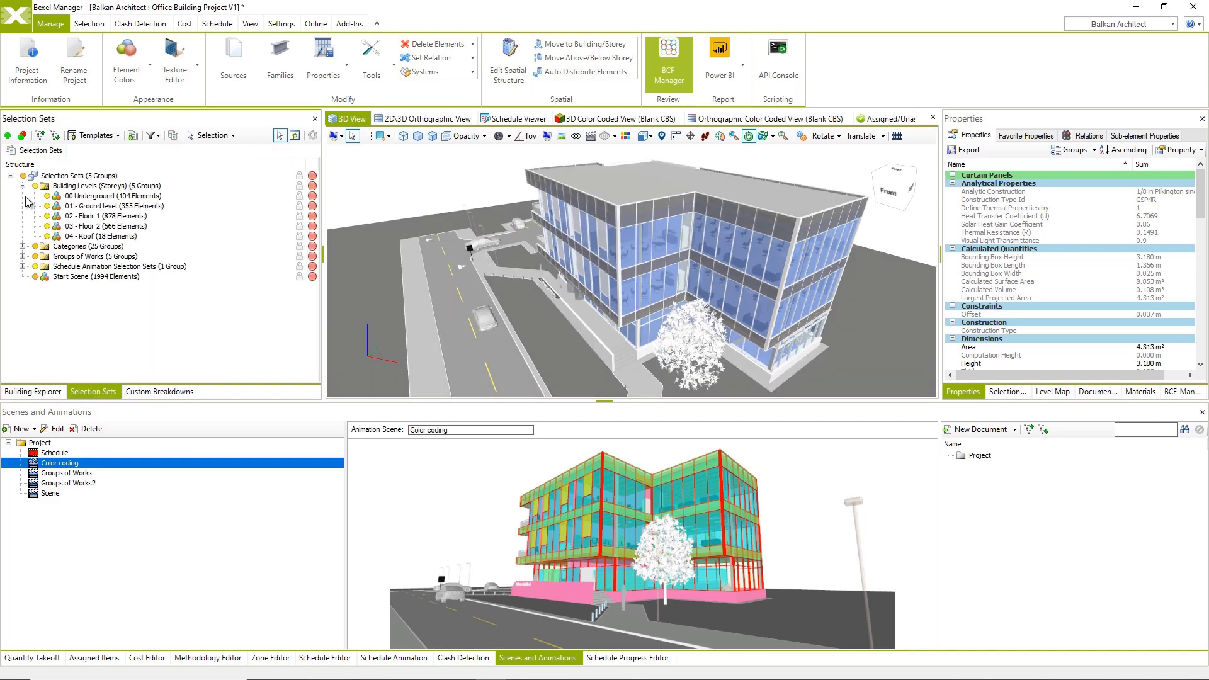
{"action": "left_click", "coordinate": [22, 247]}
{"action": "scroll", "coordinate": [29, 279], "scroll_direction": "down", "scroll_amount": 5}
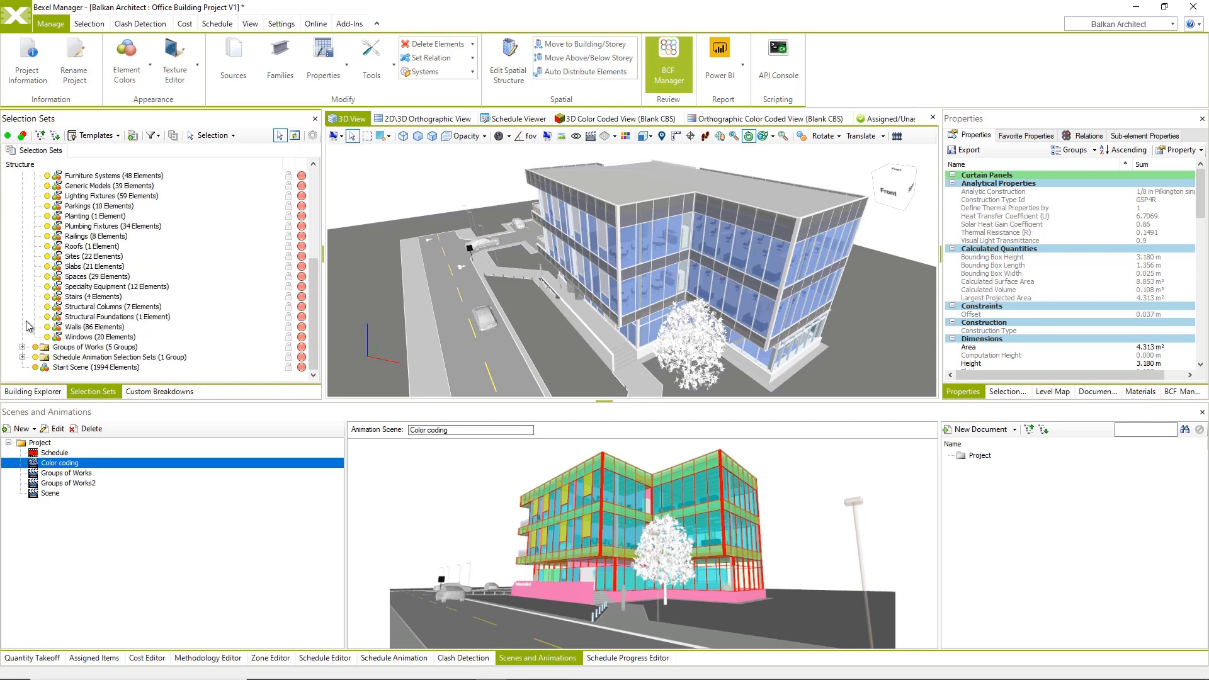
{"action": "left_click", "coordinate": [22, 347]}
{"action": "scroll", "coordinate": [102, 315], "scroll_direction": "down", "scroll_amount": 2}
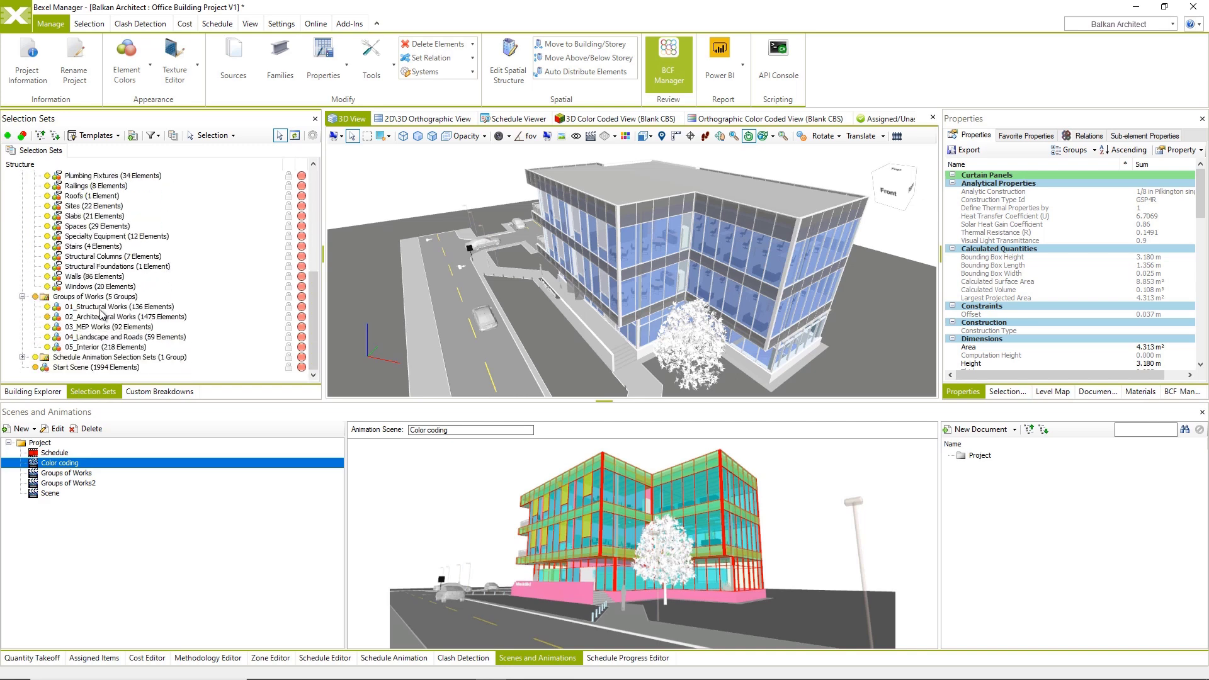
{"action": "scroll", "coordinate": [107, 309], "scroll_direction": "up", "scroll_amount": 7}
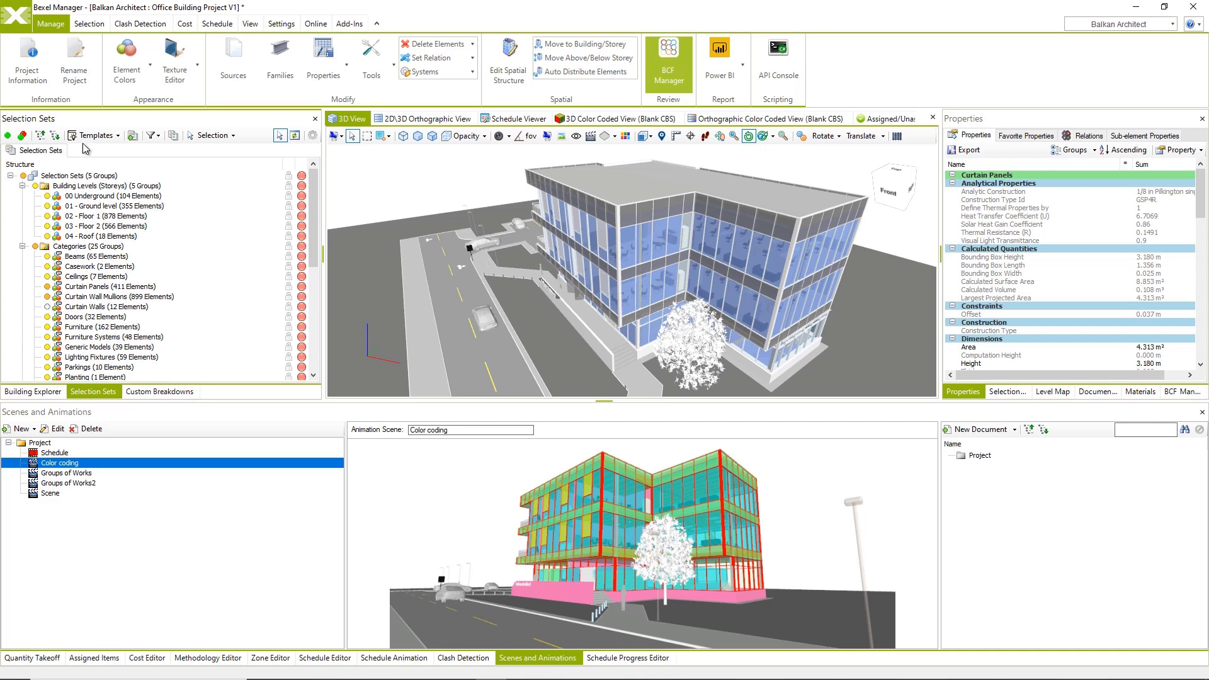
Step: Publish all elements of the office building as IFC 4 with selection sets to the online viewer
{"action": "left_click", "coordinate": [19, 17]}
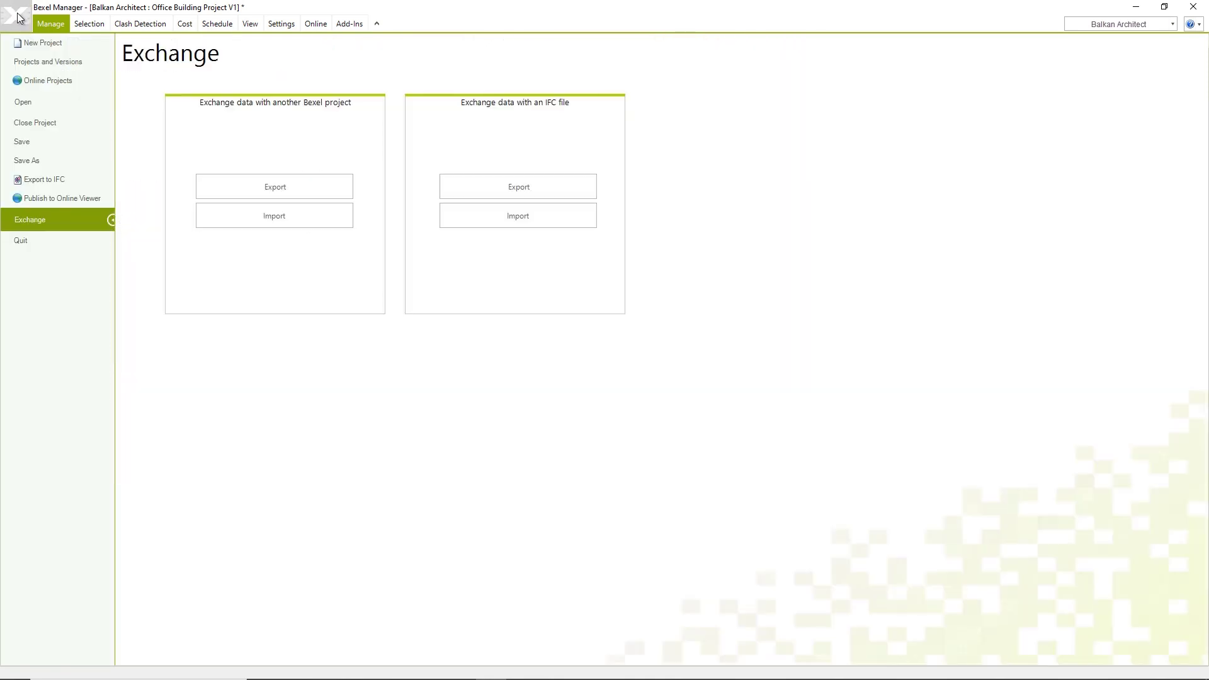
{"action": "left_click", "coordinate": [52, 200]}
{"action": "left_click", "coordinate": [605, 425]}
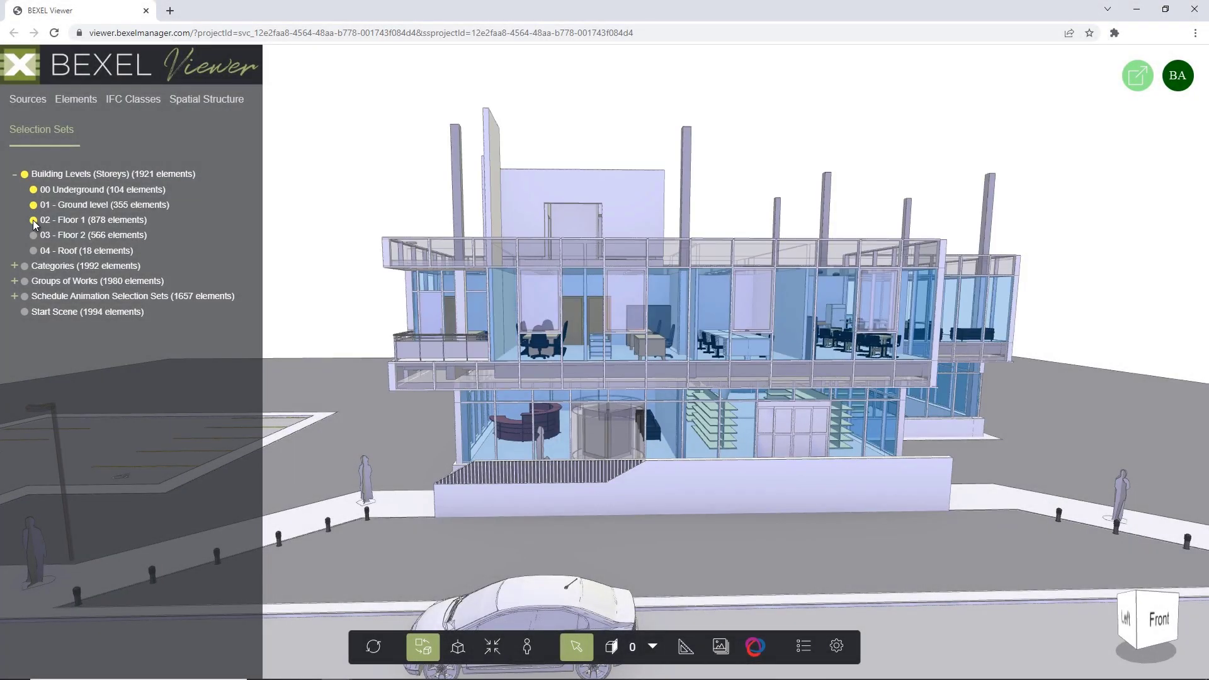
Step: Switch to the BEXEL Viewer, toggle the Floor 2 and Roof sets, and hide the whole Building Levels selection set
{"action": "left_click", "coordinate": [33, 236]}
{"action": "left_click", "coordinate": [33, 251]}
{"action": "left_click", "coordinate": [25, 174]}
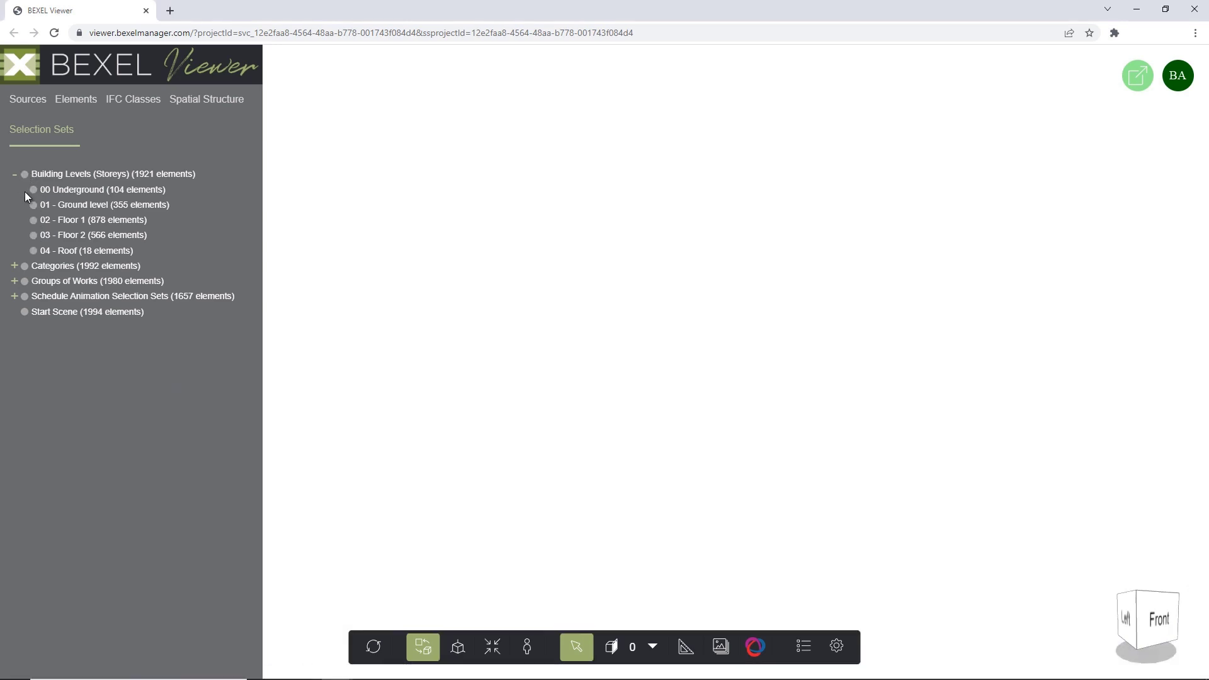
Step: Expand Categories and show the Beams, Ceilings, Slabs, Stairs, Structural Columns, Structural Foundations and Walls
{"action": "left_click", "coordinate": [14, 265]}
{"action": "left_click", "coordinate": [33, 281]}
{"action": "left_click_drag", "start_coordinate": [640, 257], "coordinate": [539, 234]}
{"action": "left_click", "coordinate": [33, 312]}
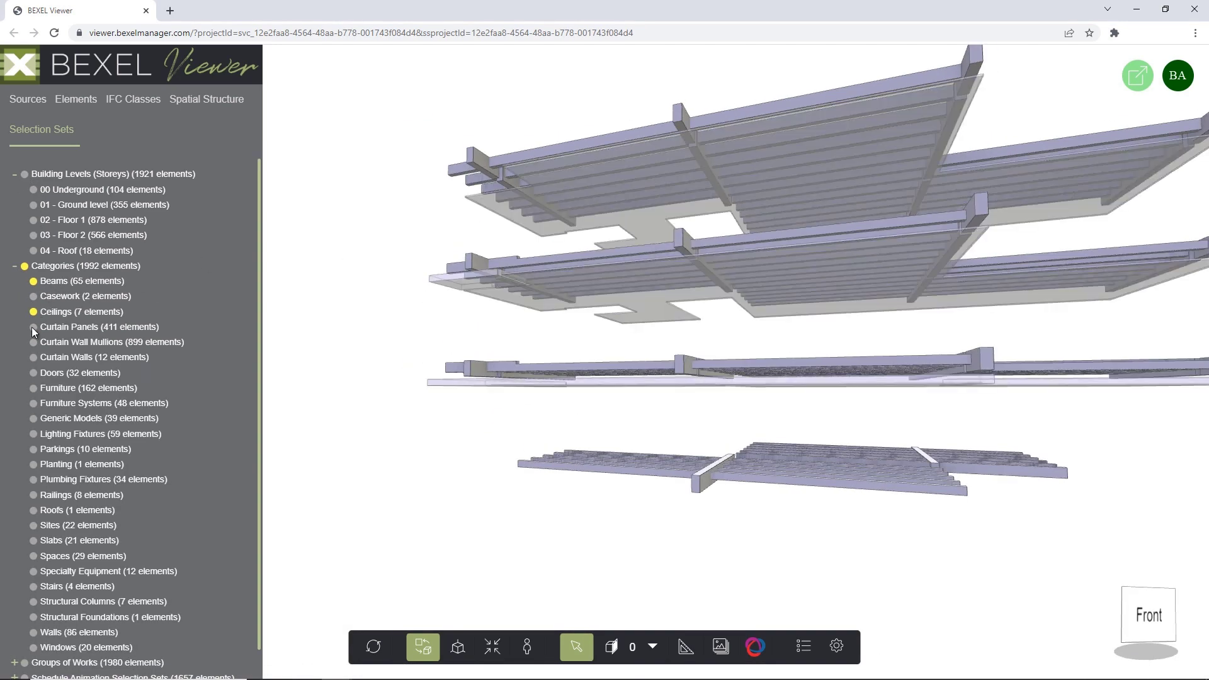
{"action": "left_click", "coordinate": [33, 540]}
{"action": "left_click", "coordinate": [34, 586]}
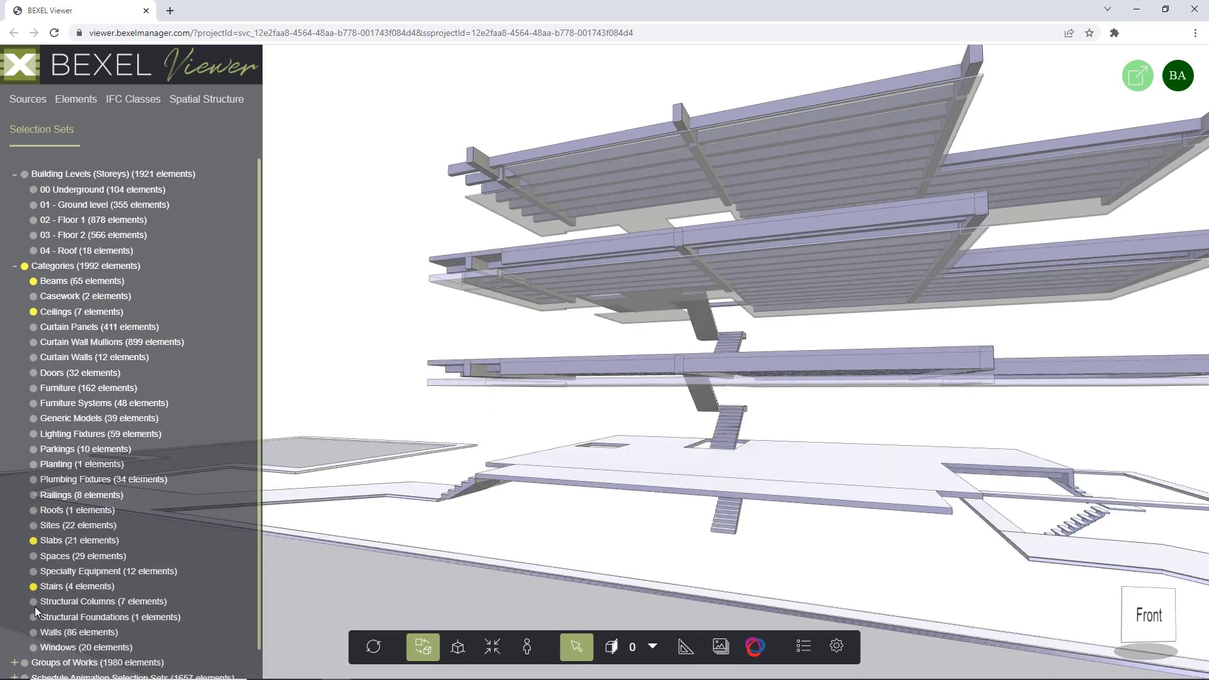
{"action": "left_click", "coordinate": [33, 602]}
{"action": "left_click", "coordinate": [33, 632]}
Step: Show the Lighting Fixtures, Curtain Wall Mullions, Curtain Panels and Doors categories as well
{"action": "left_click", "coordinate": [33, 433]}
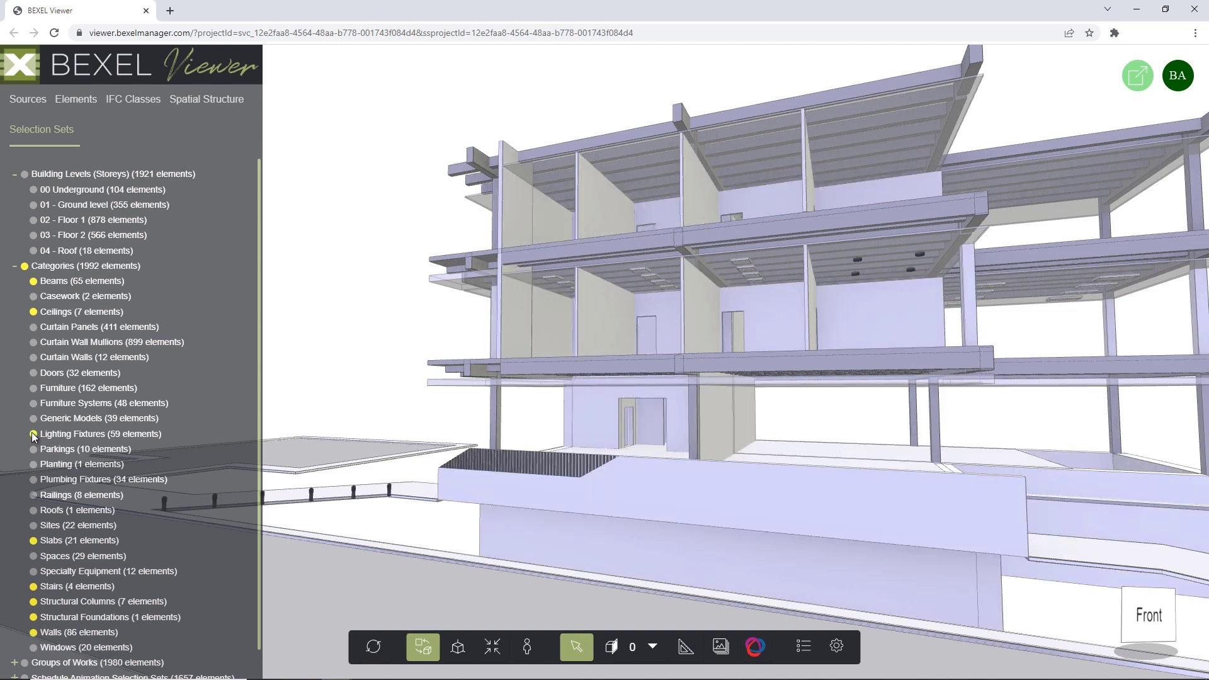
{"action": "left_click", "coordinate": [34, 342]}
{"action": "left_click", "coordinate": [35, 327]}
{"action": "left_click", "coordinate": [33, 357]}
{"action": "left_click", "coordinate": [33, 373]}
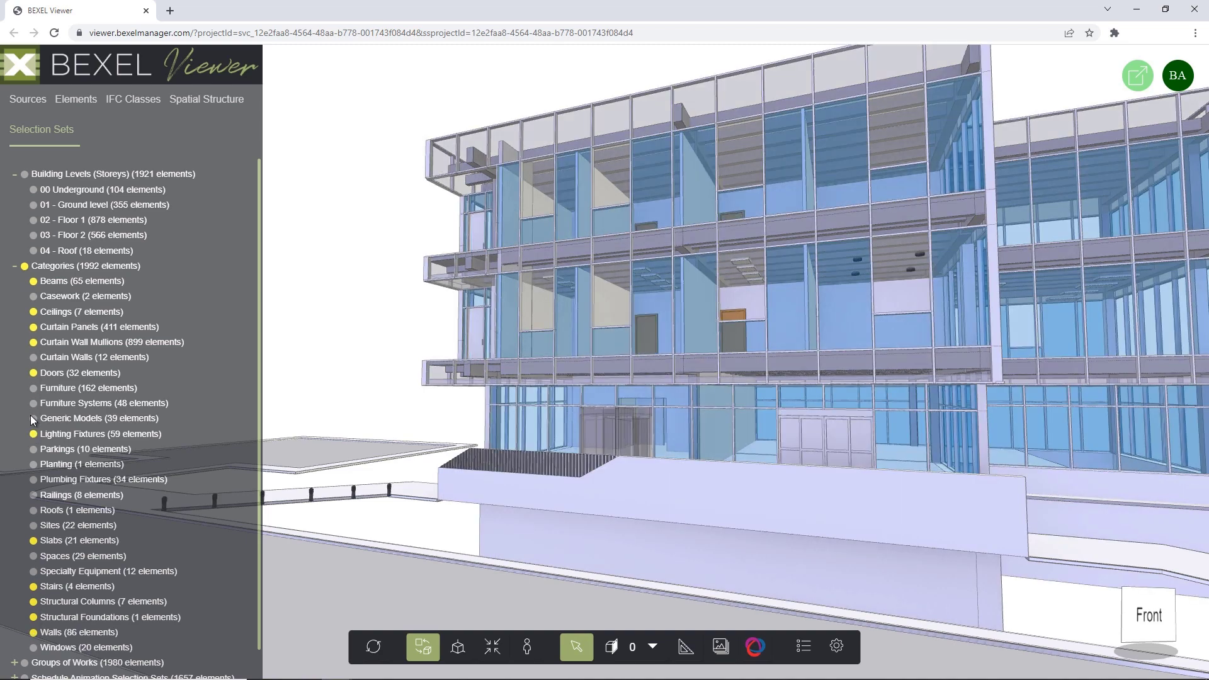
Step: Expand the Schedule Animation Selection Sets and animate the Hourly run of 6/23/2022 12:20:17 PM
{"action": "left_click", "coordinate": [15, 647]}
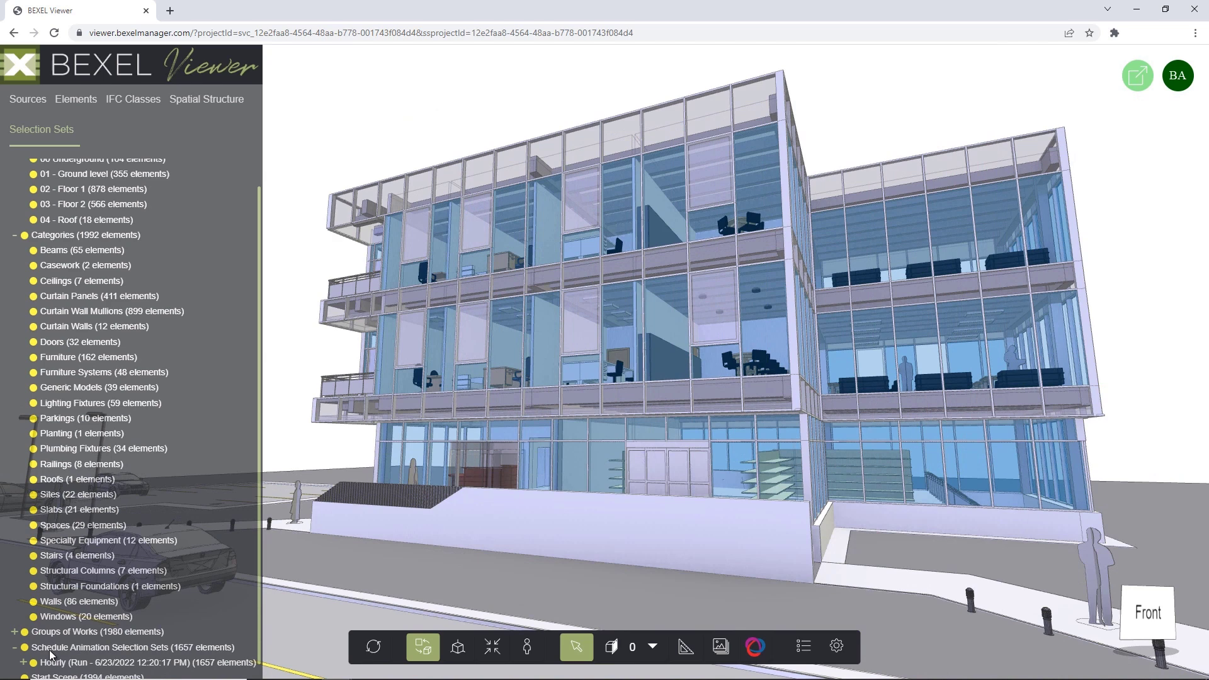
{"action": "right_click", "coordinate": [52, 664]}
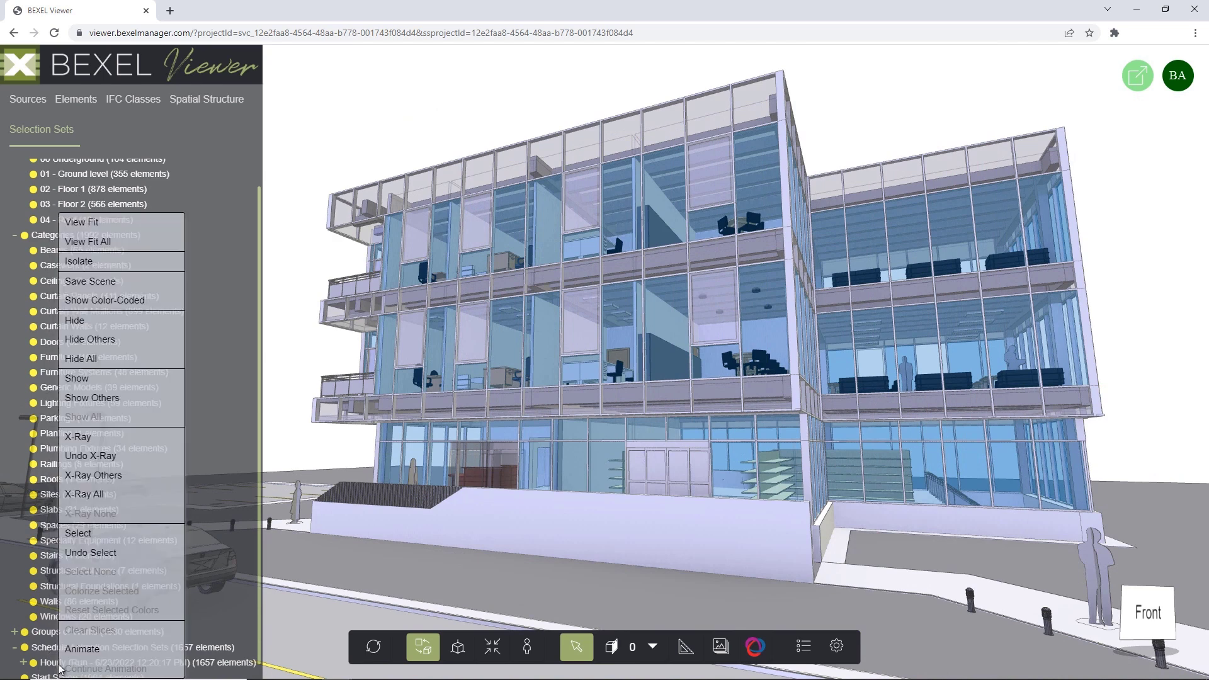
{"action": "left_click", "coordinate": [82, 648]}
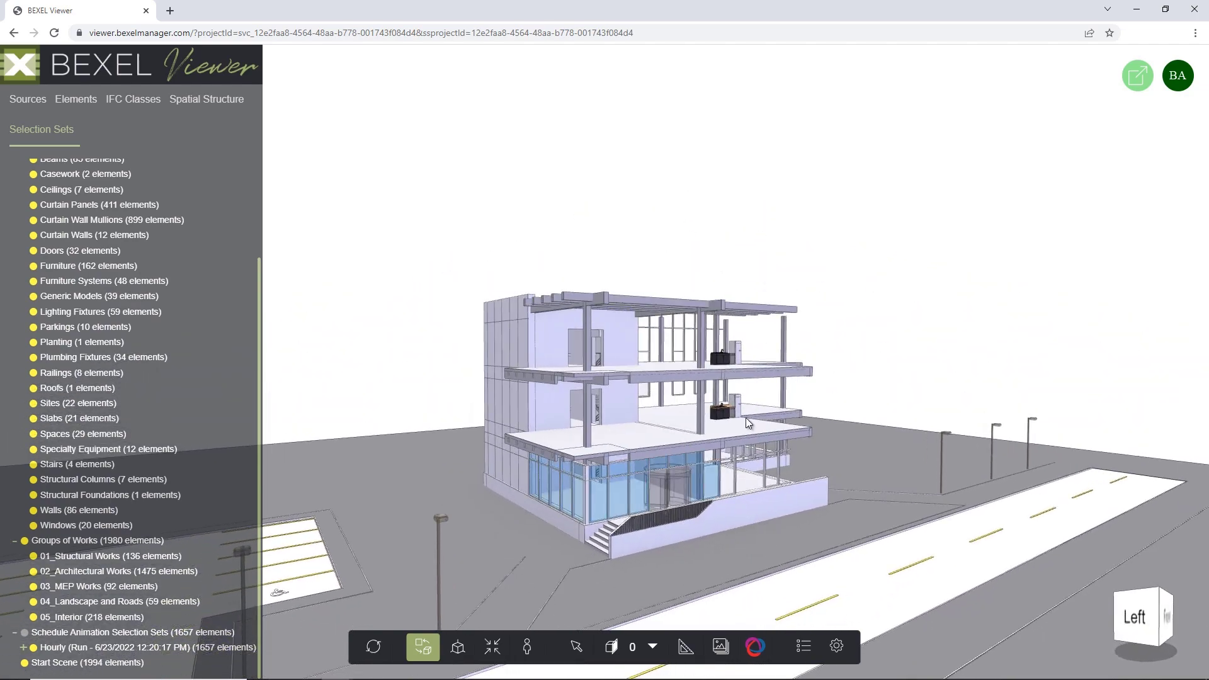
Step: Examine the office building from several sides and distances while the construction animation plays
{"action": "scroll", "coordinate": [745, 417], "scroll_direction": "up", "scroll_amount": 3}
{"action": "left_click_drag", "start_coordinate": [747, 462], "coordinate": [428, 448]}
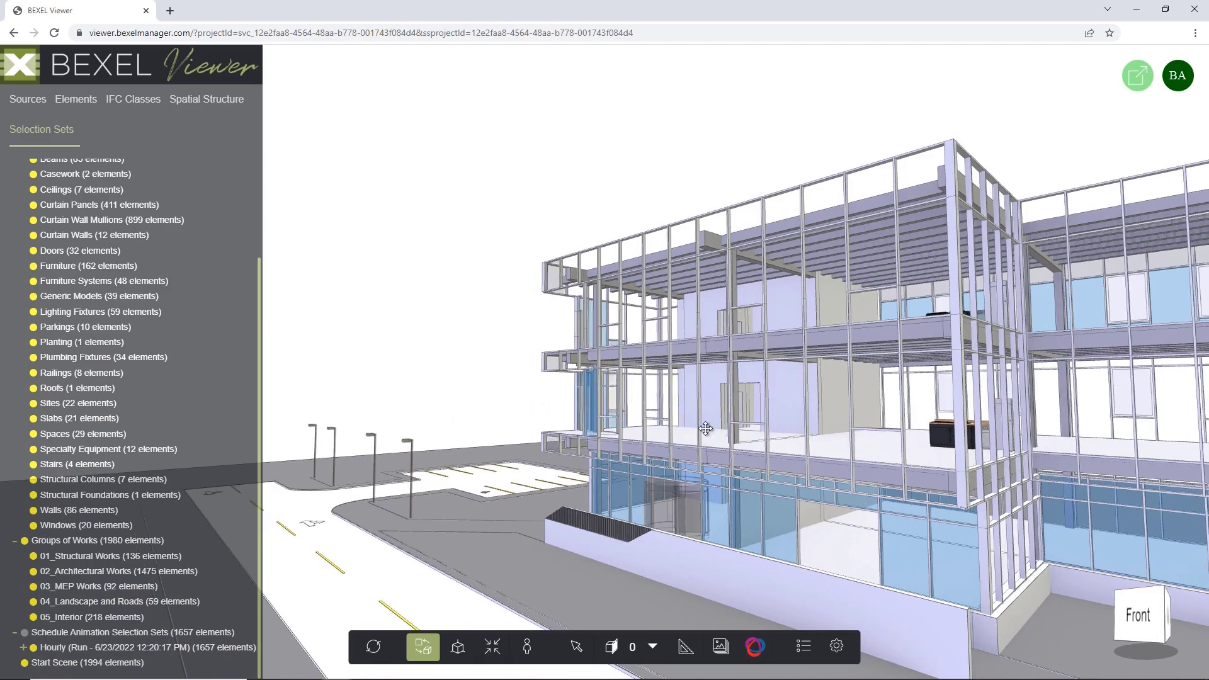
{"action": "middle_click_drag", "start_coordinate": [705, 429], "coordinate": [556, 413]}
{"action": "scroll", "coordinate": [556, 413], "scroll_direction": "up", "scroll_amount": 1}
{"action": "left_click_drag", "start_coordinate": [556, 413], "coordinate": [456, 411]}
{"action": "scroll", "coordinate": [456, 411], "scroll_direction": "down", "scroll_amount": 2}
{"action": "left_click_drag", "start_coordinate": [779, 399], "coordinate": [717, 399]}
{"action": "mouse_move", "coordinate": [1027, 575]}
{"action": "left_mouse_down"}
{"action": "mouse_move", "coordinate": [1019, 560]}
{"action": "mouse_move", "coordinate": [990, 569]}
{"action": "mouse_move", "coordinate": [862, 520]}
{"action": "left_mouse_up"}
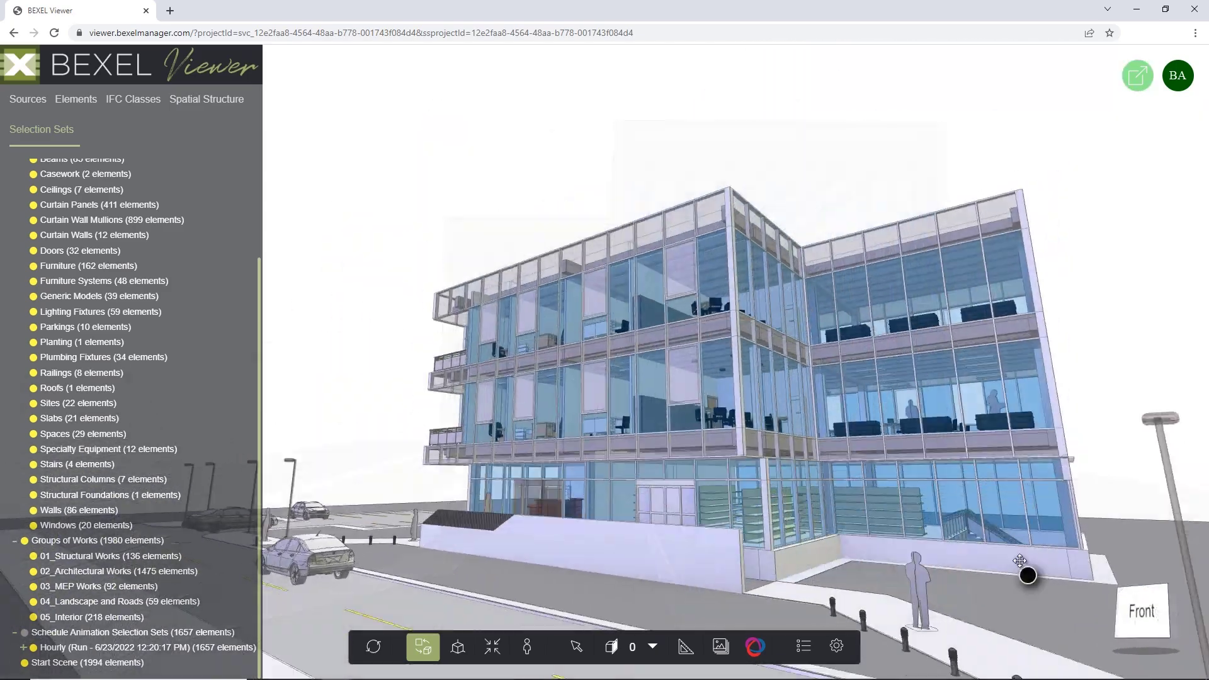
{"action": "scroll", "coordinate": [990, 568], "scroll_direction": "up", "scroll_amount": 2}
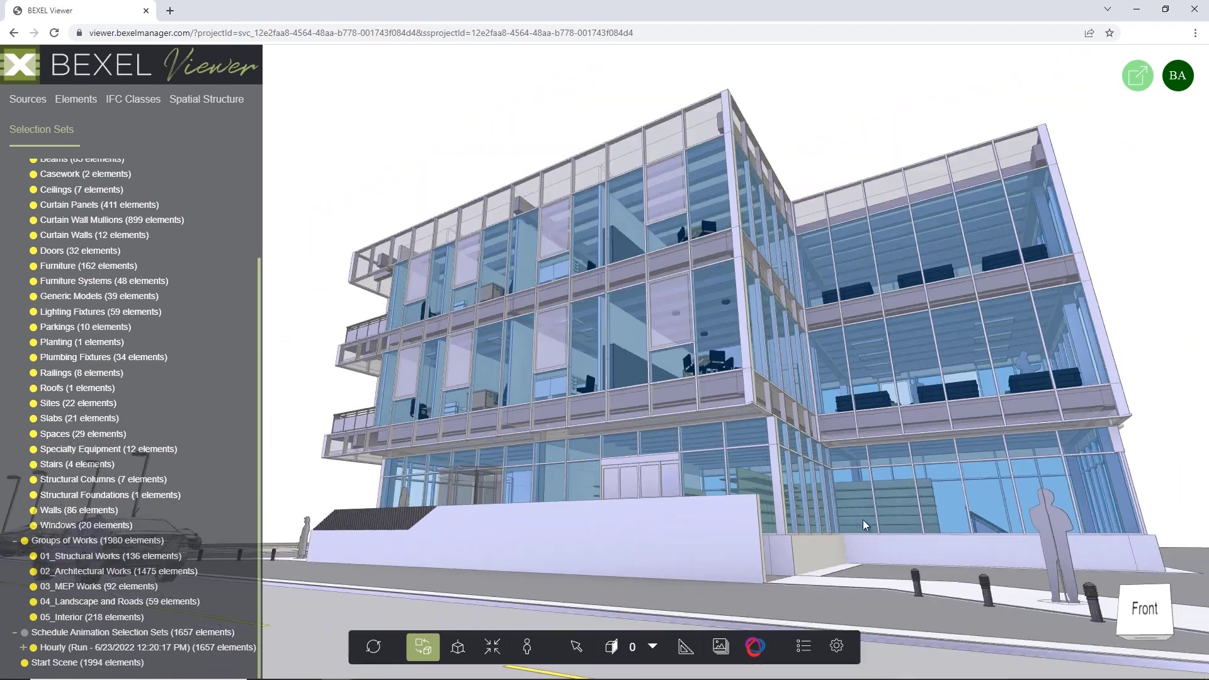
Step: Colorize the Curtain Wall Mullions selection set red with RGB 255, 0, 0
{"action": "right_click", "coordinate": [94, 221]}
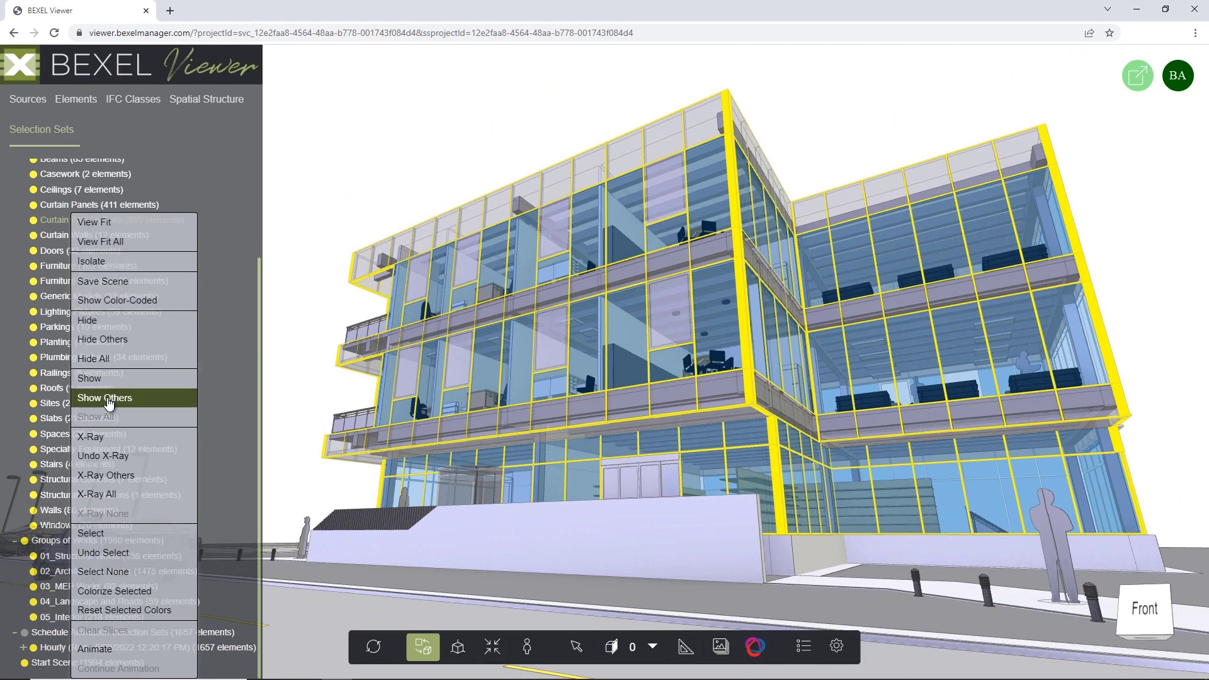
{"action": "left_click", "coordinate": [114, 592]}
{"action": "left_click", "coordinate": [356, 389]}
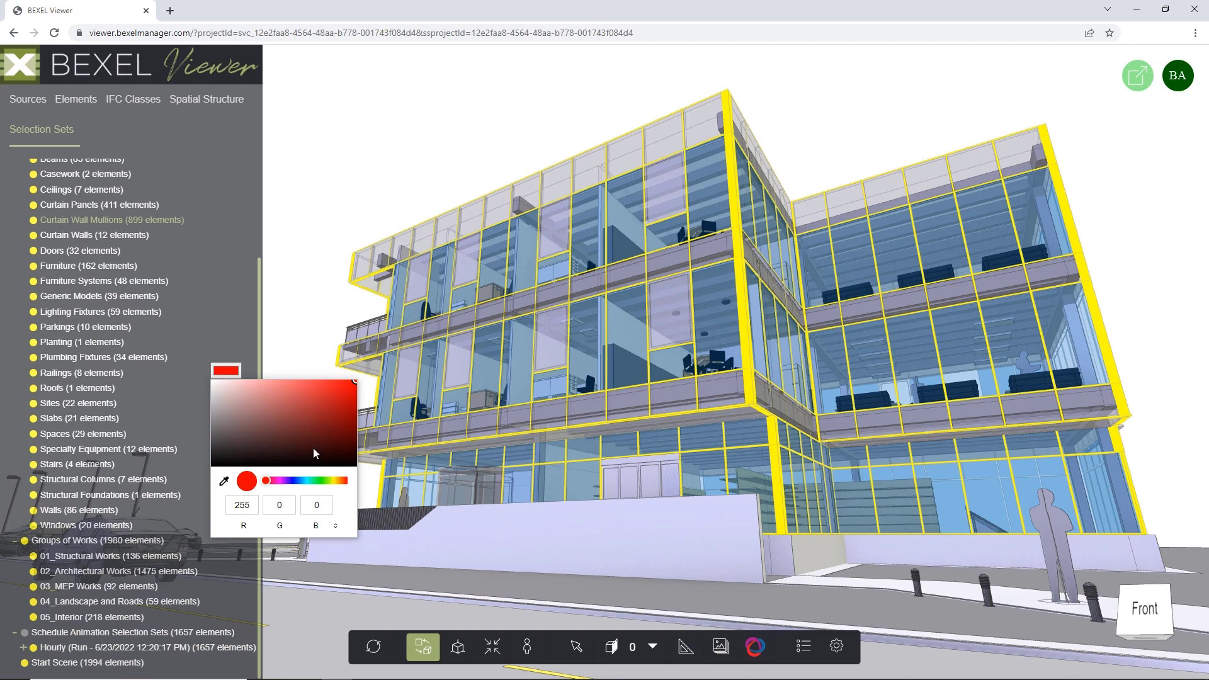
{"action": "left_click", "coordinate": [313, 260]}
{"action": "left_click_drag", "start_coordinate": [319, 217], "coordinate": [756, 97]}
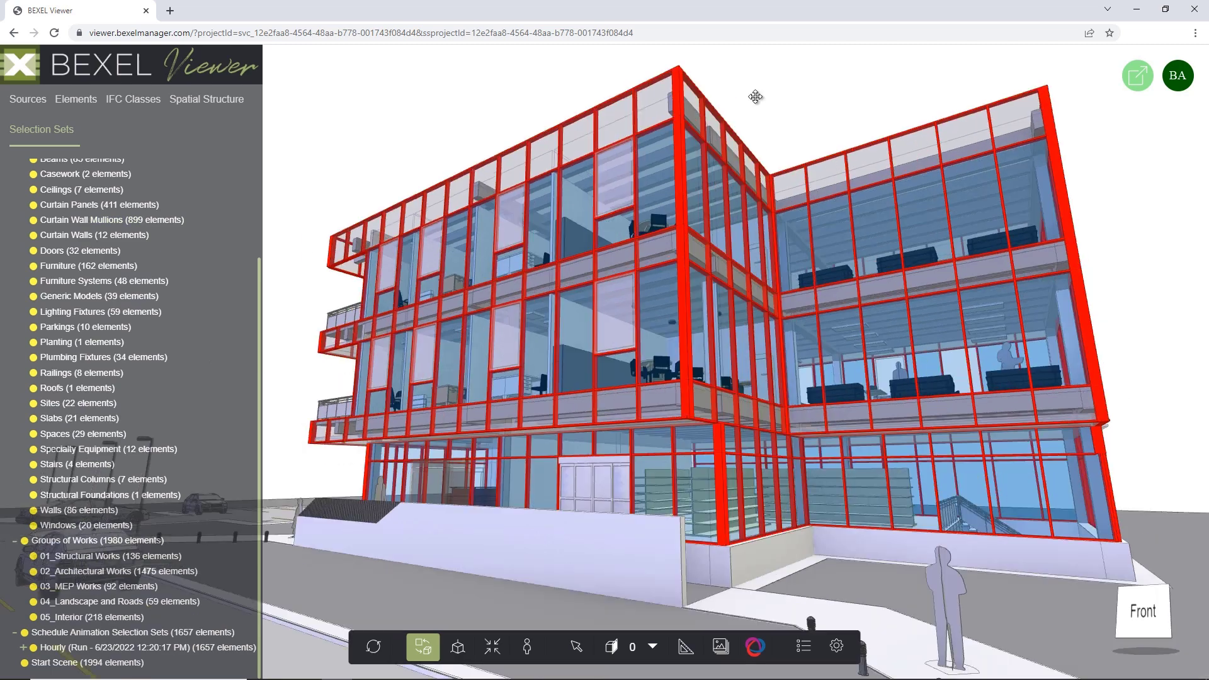
{"action": "right_click", "coordinate": [755, 98]}
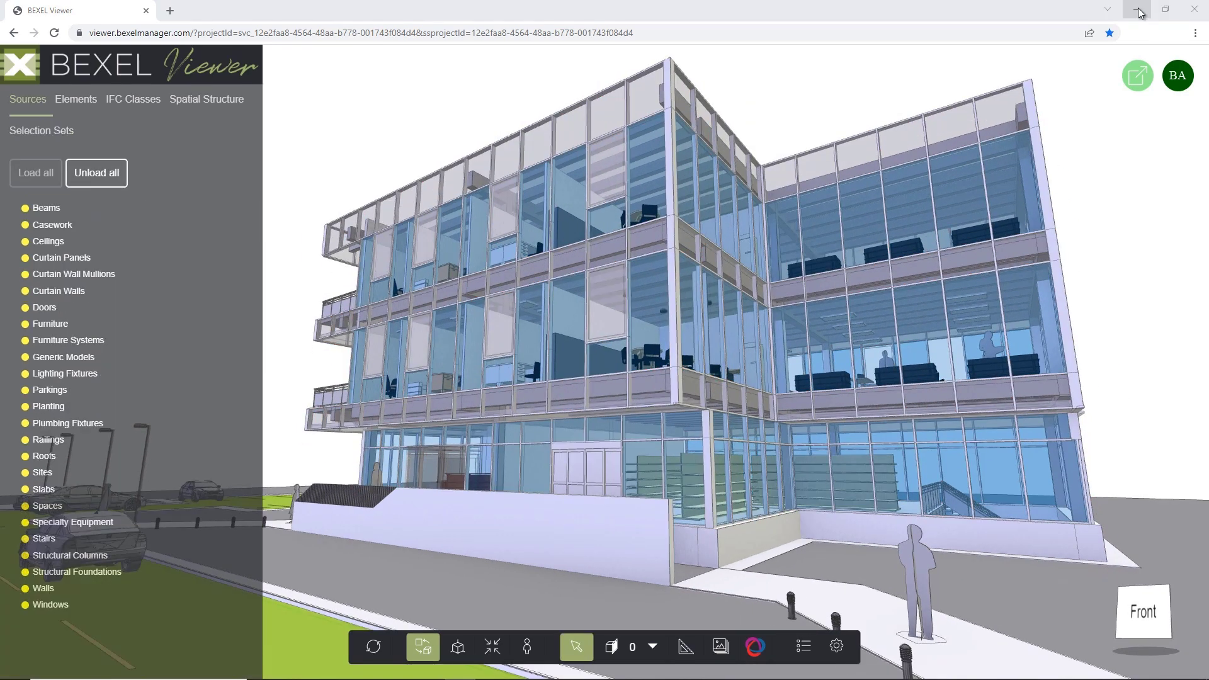
{"action": "left_click", "coordinate": [792, 643]}
{"action": "left_click", "coordinate": [788, 625]}
{"action": "left_click", "coordinate": [243, 119]}
{"action": "left_click", "coordinate": [394, 297]}
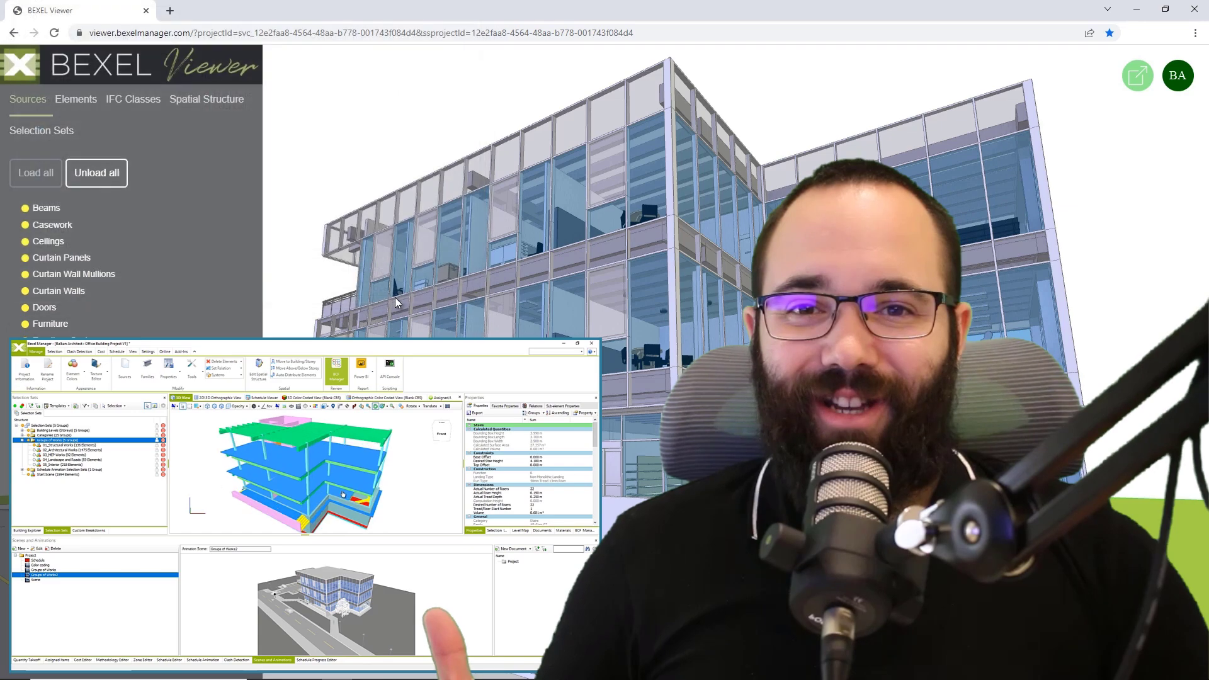